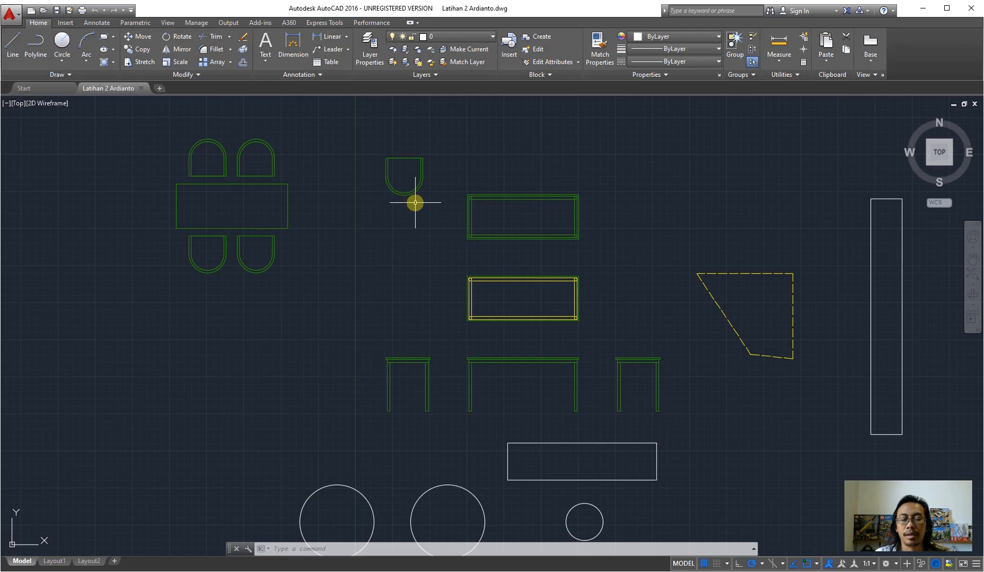
# Step: Copy the table's two plan views and three elevations about 1240 units horizontally, using the small table's lower-left leg endpoint as base point
pyautogui.scroll(-2, 334, 344)
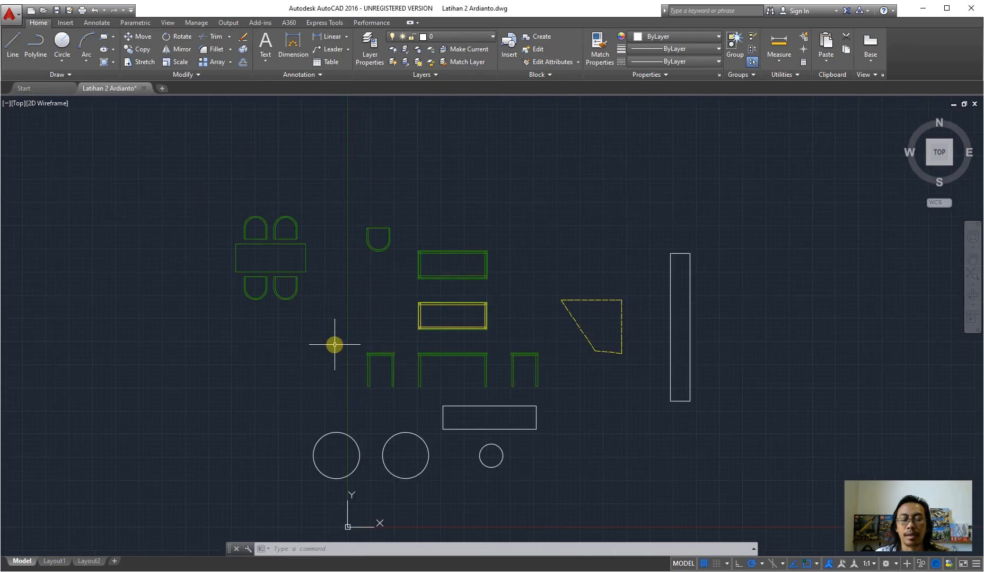
pyautogui.scroll(2, 400, 404)
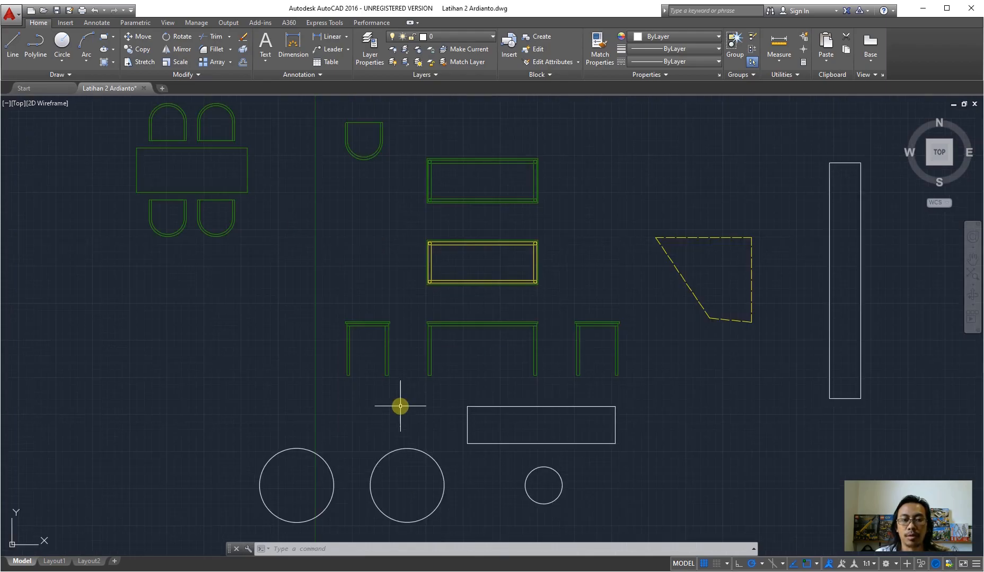
pyautogui.click(329, 142)
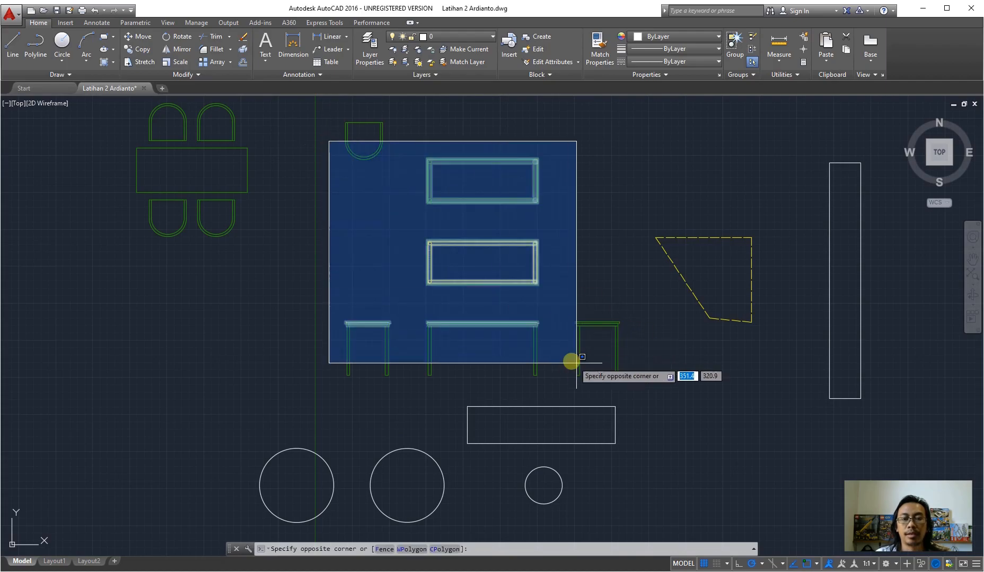
pyautogui.click(626, 390)
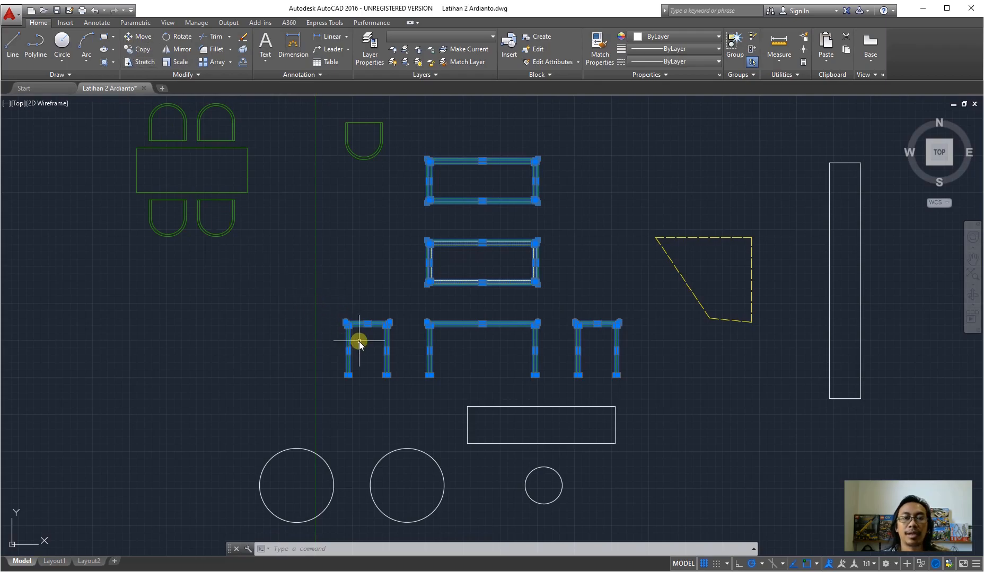
pyautogui.click(137, 50)
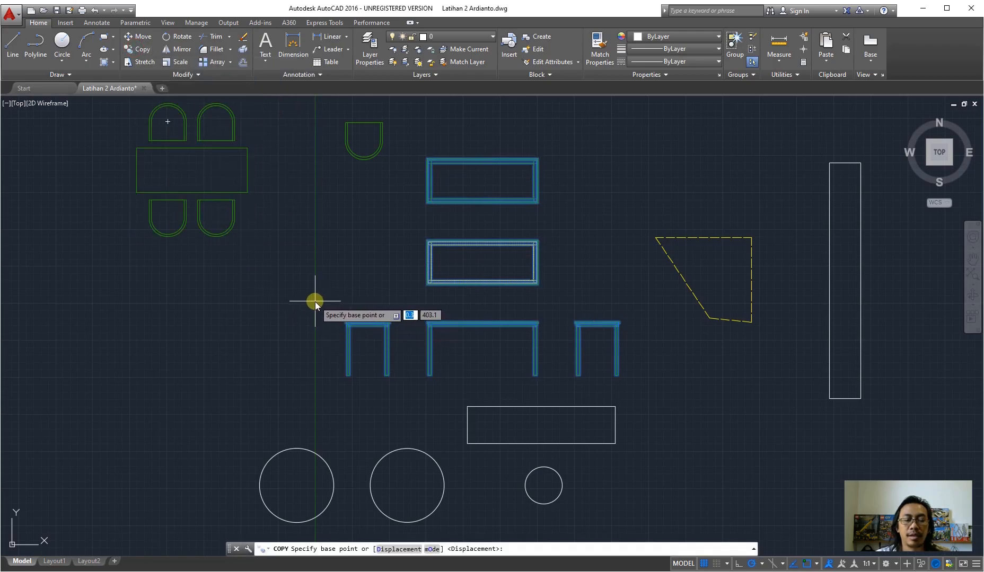
pyautogui.click(346, 376)
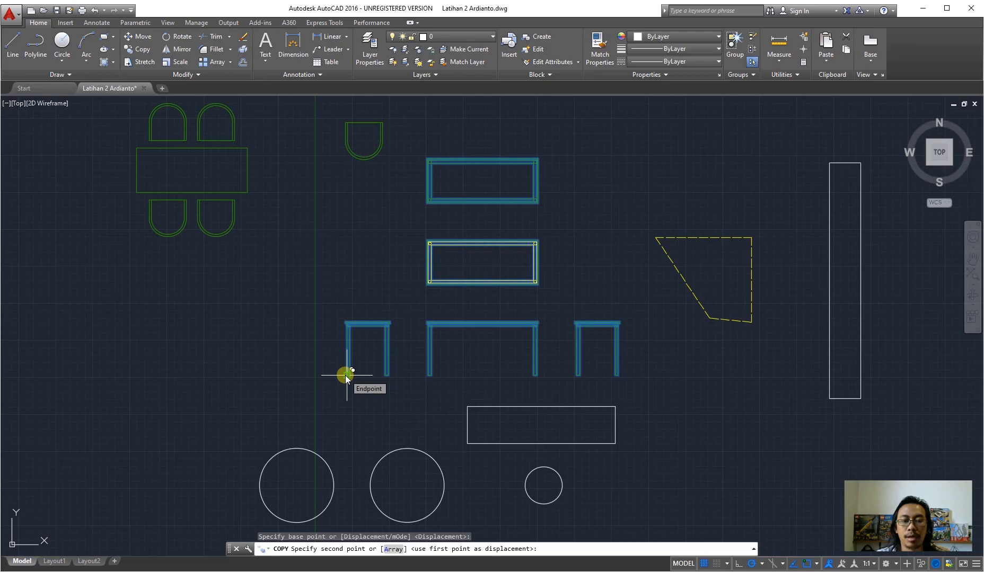
pyautogui.scroll(-4, 345, 376)
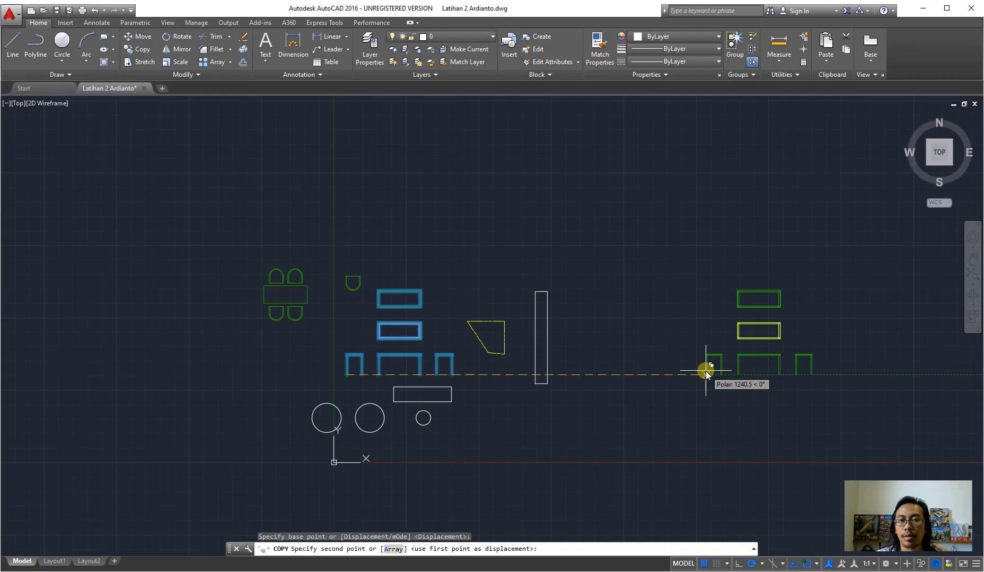
pyautogui.click(705, 371)
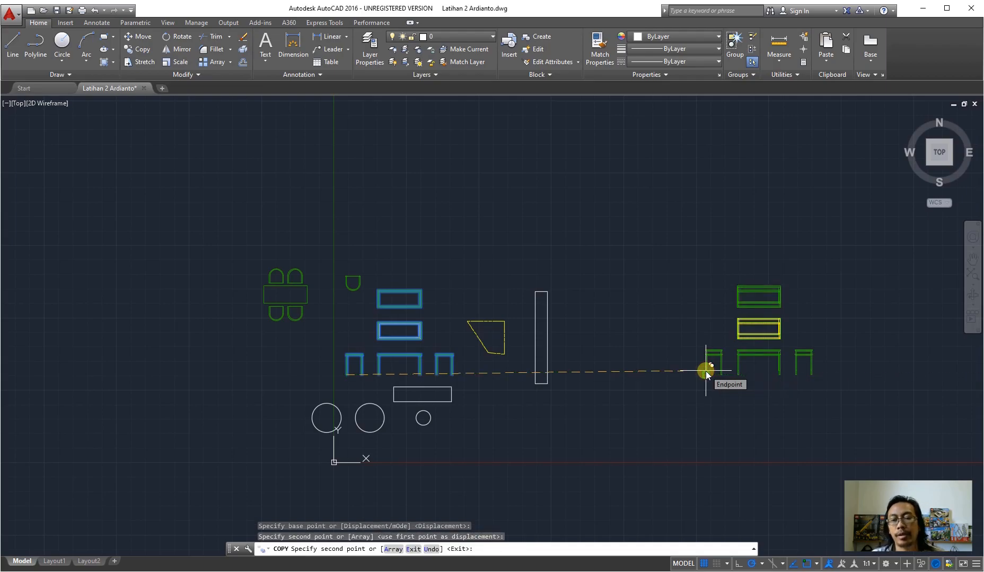
pyautogui.press('Escape')
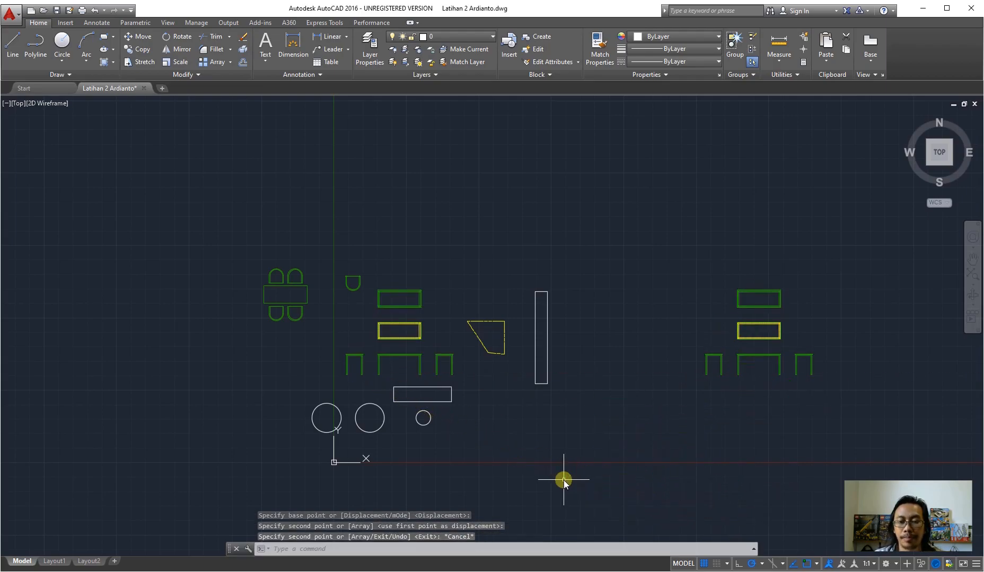
# Step: Examine the copied plan view with dashed hidden lines and review the drawing's existing layers
pyautogui.scroll(4, 864, 376)
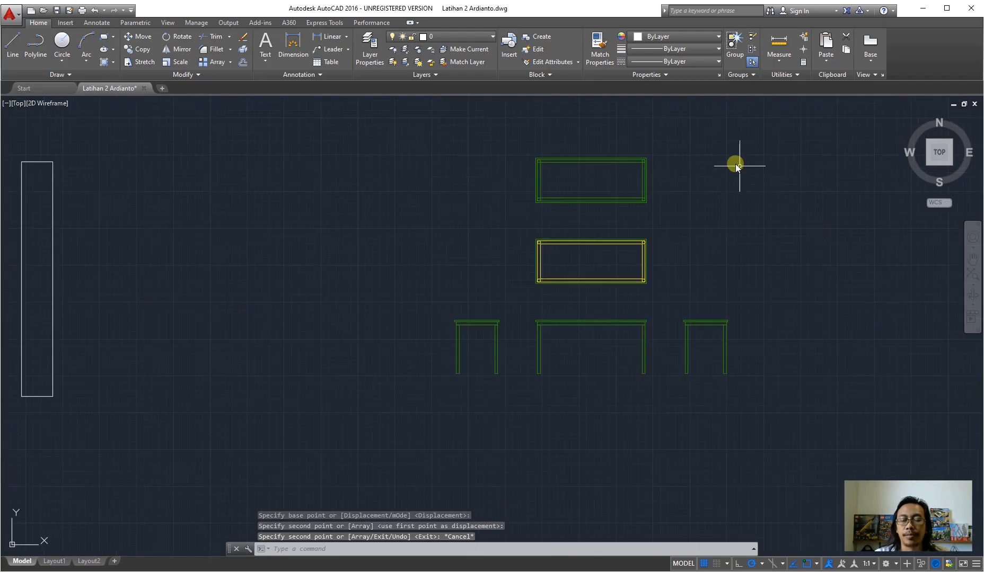
pyautogui.scroll(2, 762, 193)
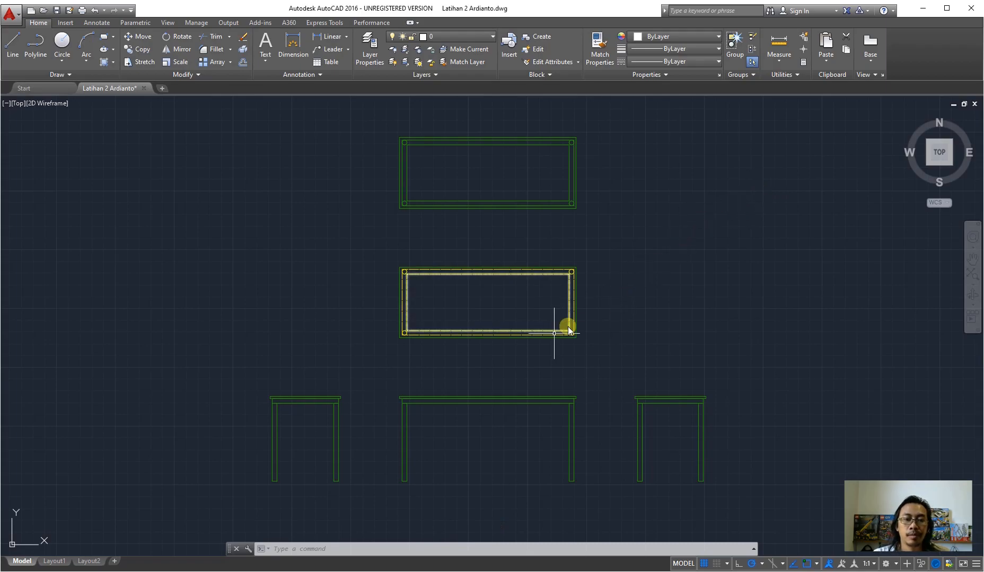
pyautogui.scroll(2, 491, 315)
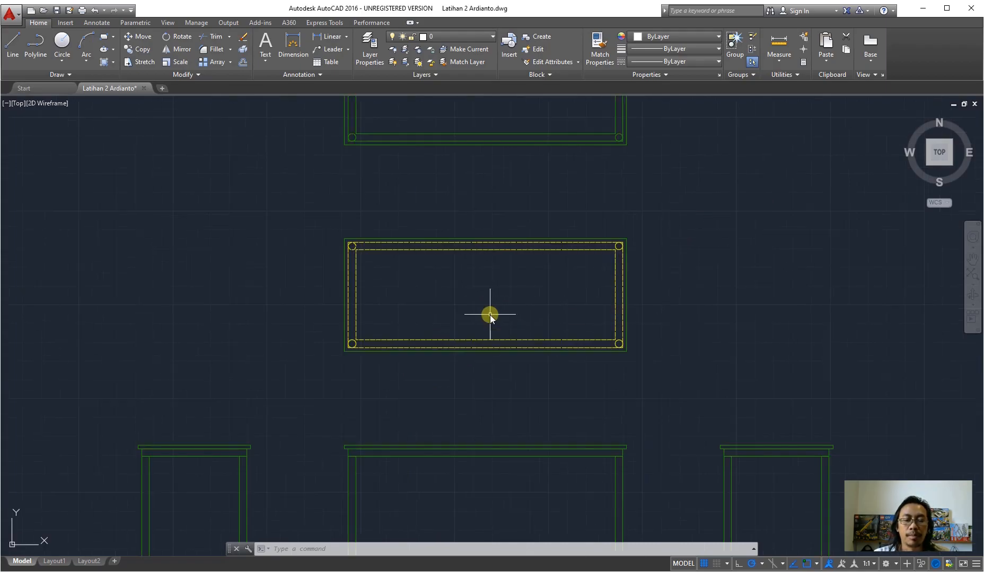
pyautogui.scroll(2, 416, 318)
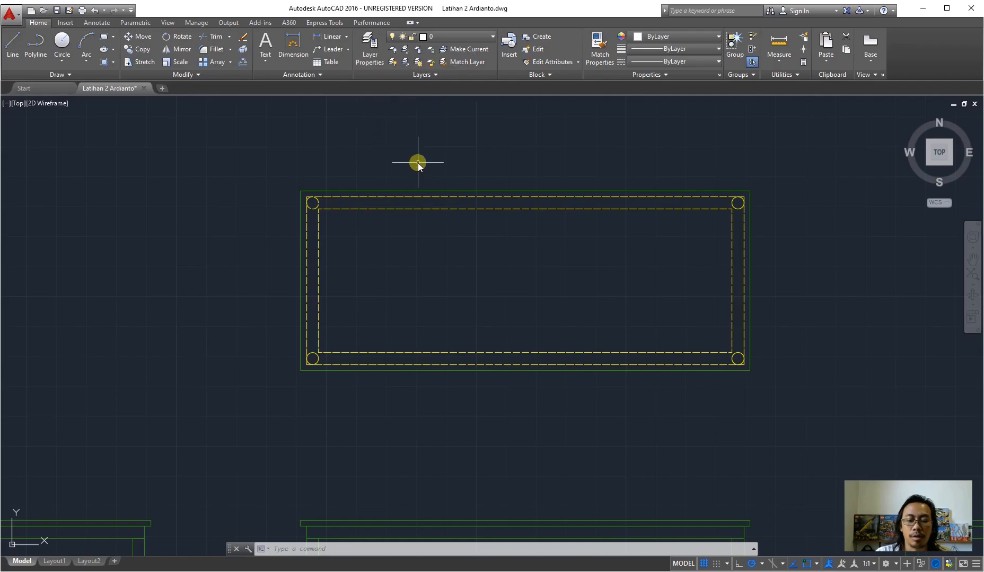
pyautogui.write('layer')
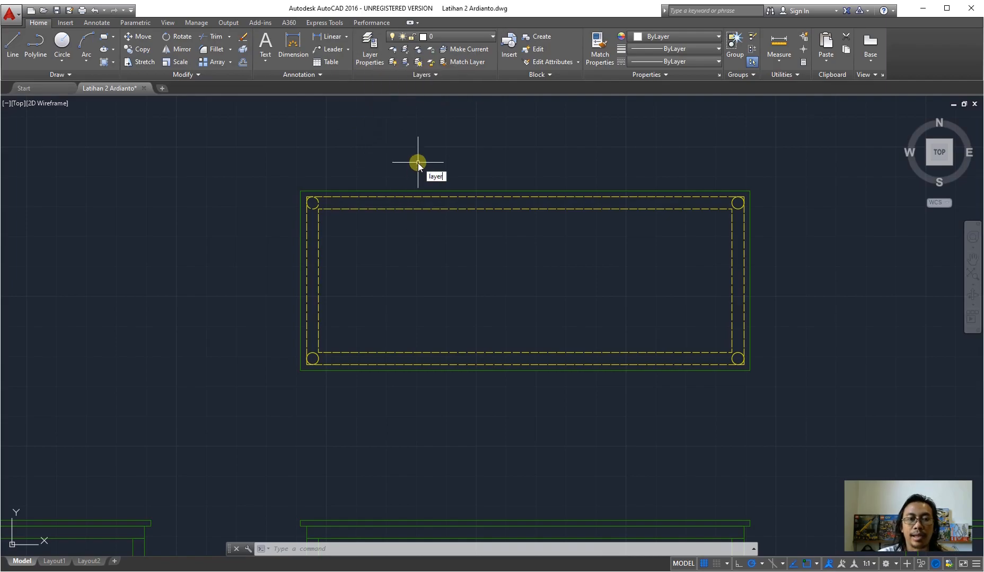
pyautogui.press('Return')
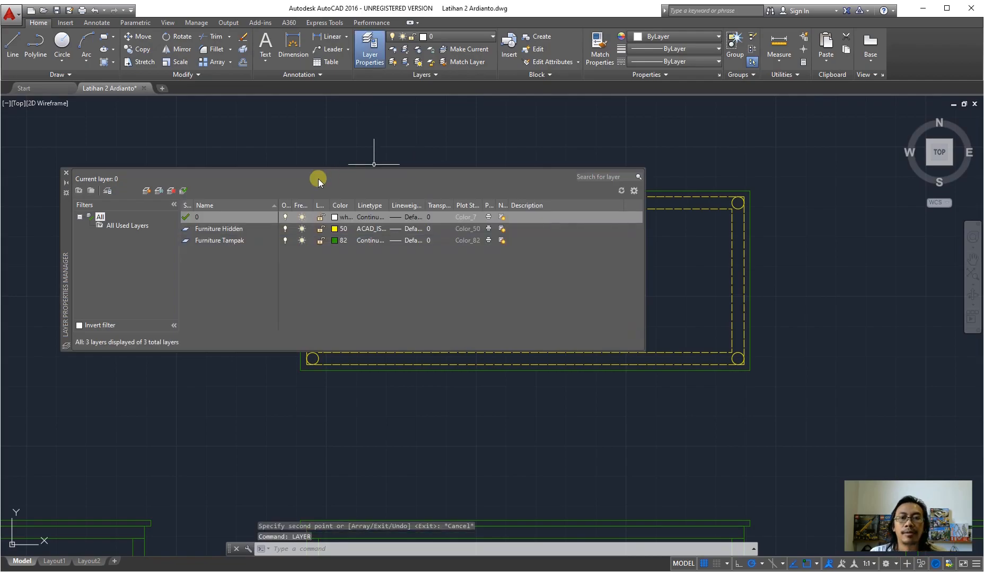
pyautogui.click(65, 173)
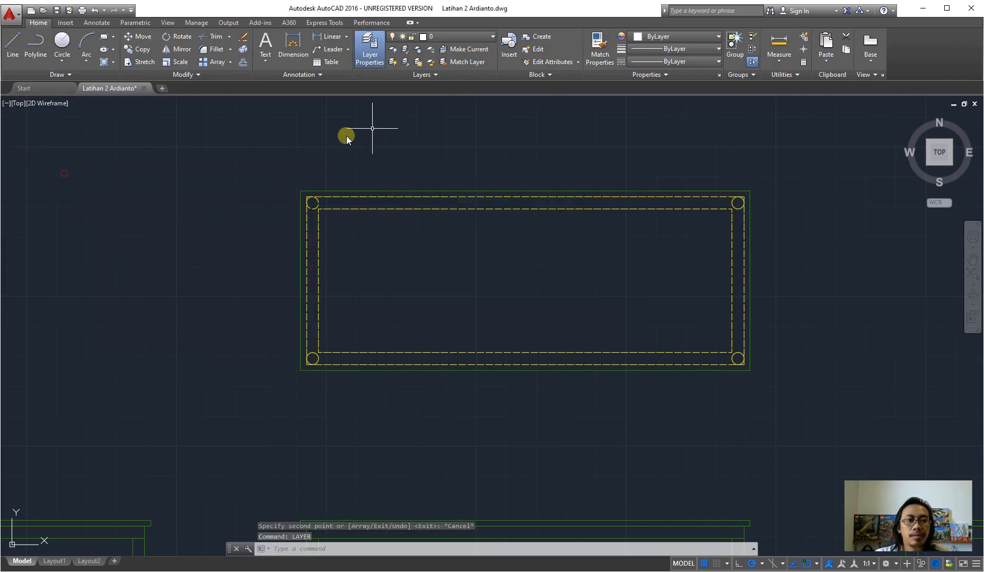
# Step: Create a new layer named "Dimensi & Teks"
pyautogui.click(370, 50)
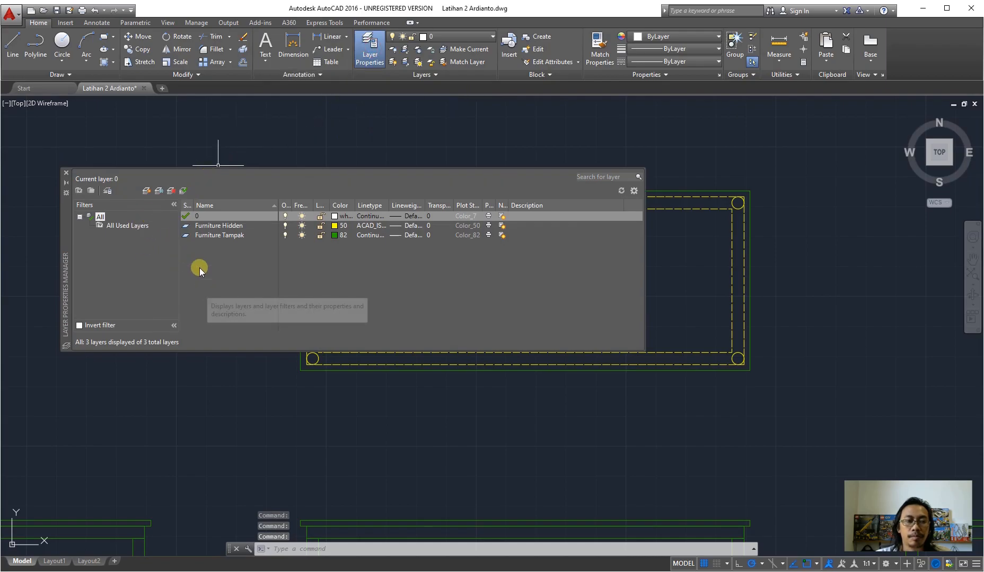
pyautogui.click(147, 191)
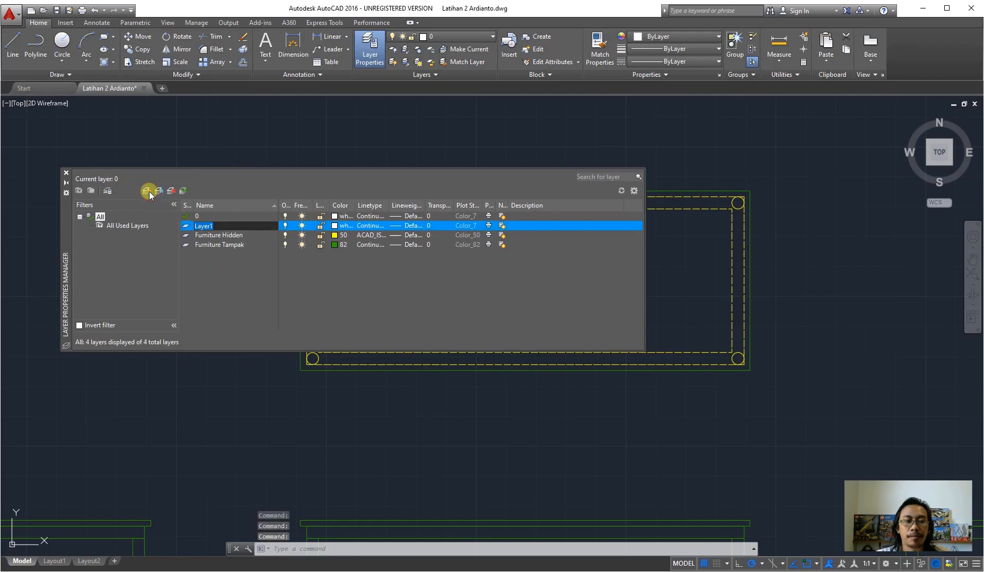
pyautogui.write('D')
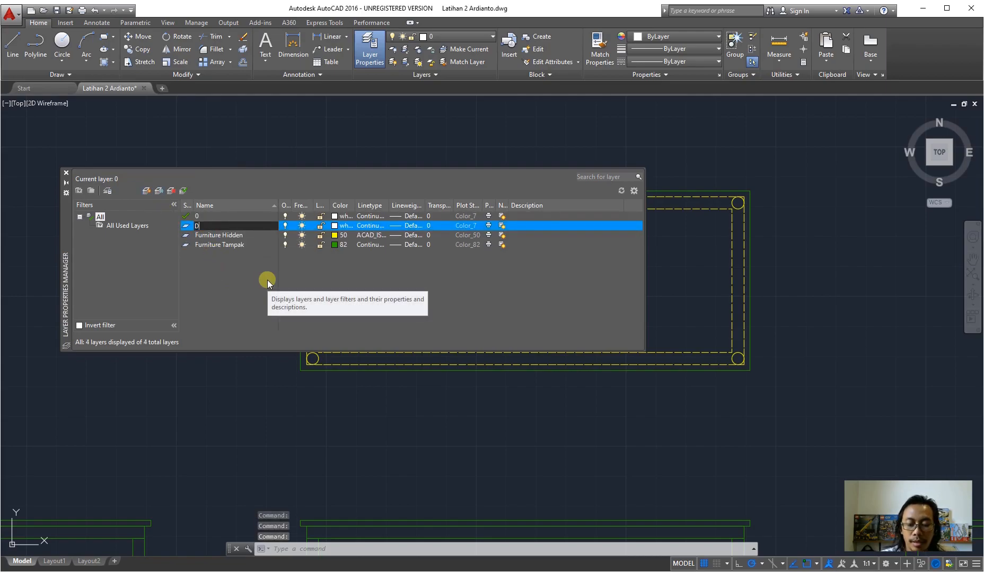
pyautogui.write('imensi ')
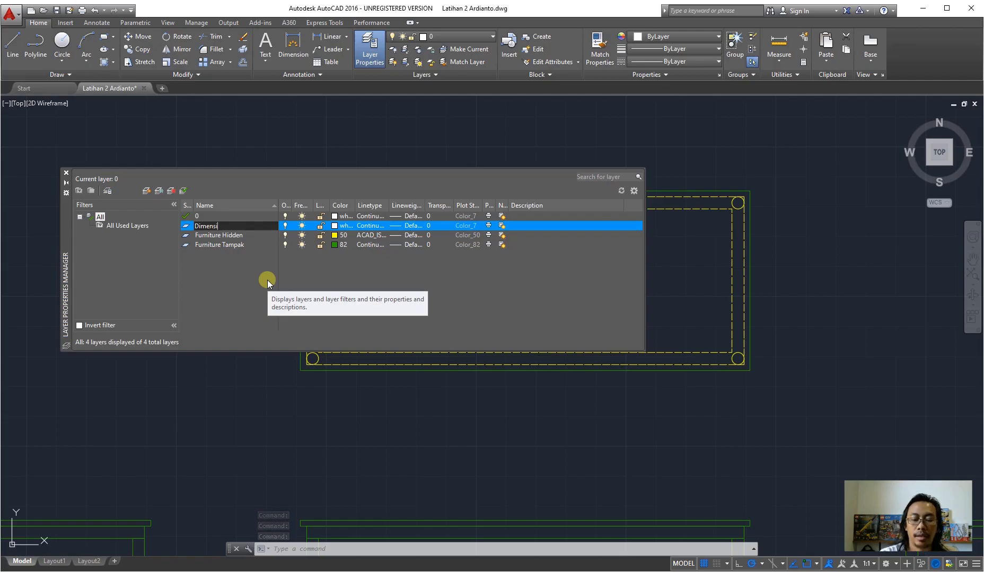
pyautogui.write('& Te')
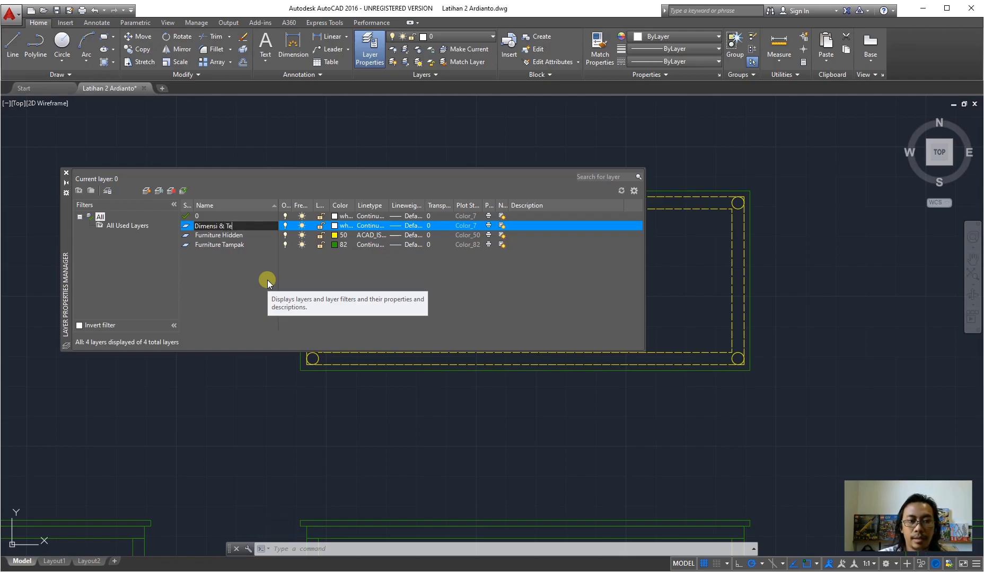
pyautogui.write('ks')
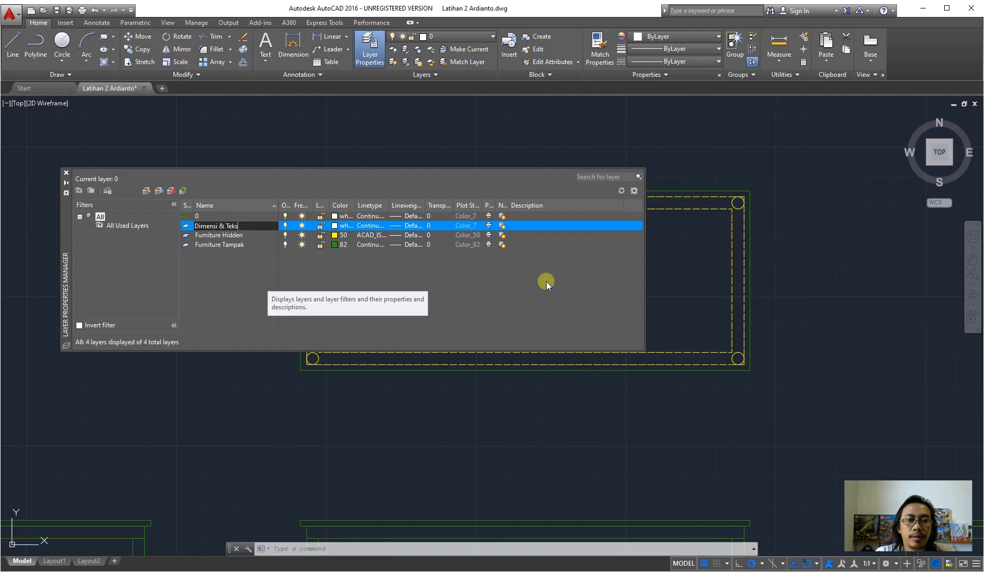
pyautogui.press('Return')
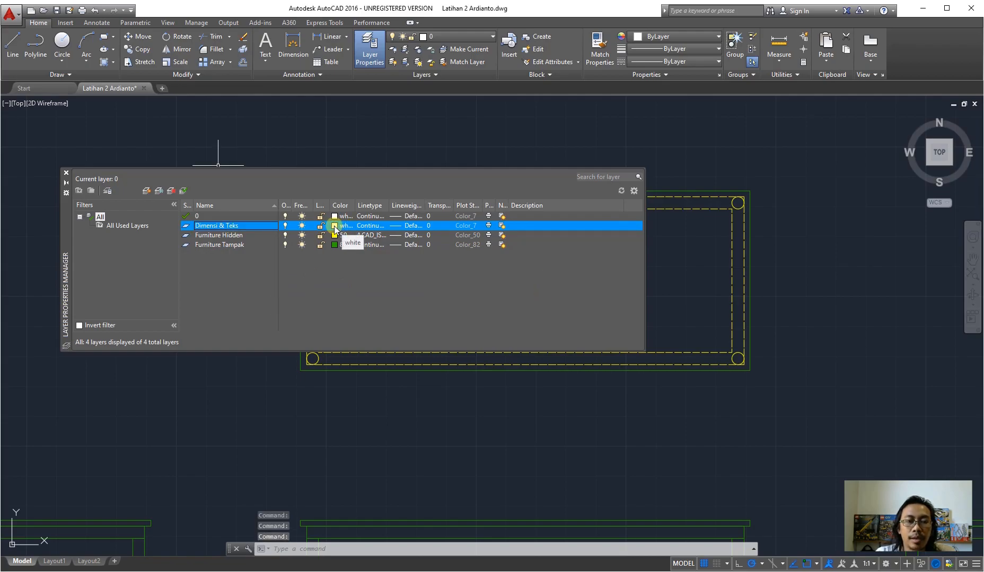
# Step: Set the "Dimensi & Teks" layer's color to 130 and make it the current layer
pyautogui.click(335, 227)
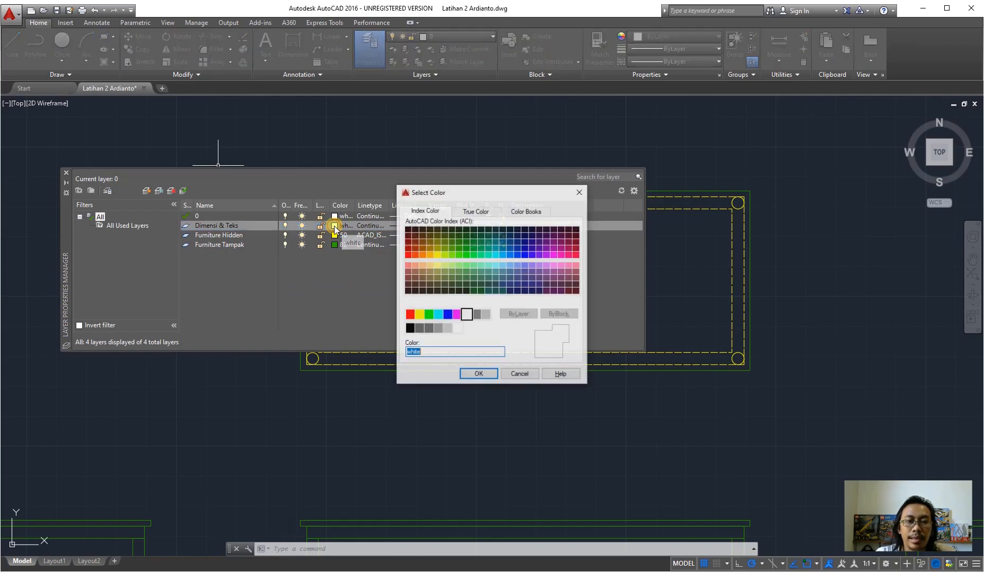
pyautogui.click(496, 255)
pyautogui.click(478, 374)
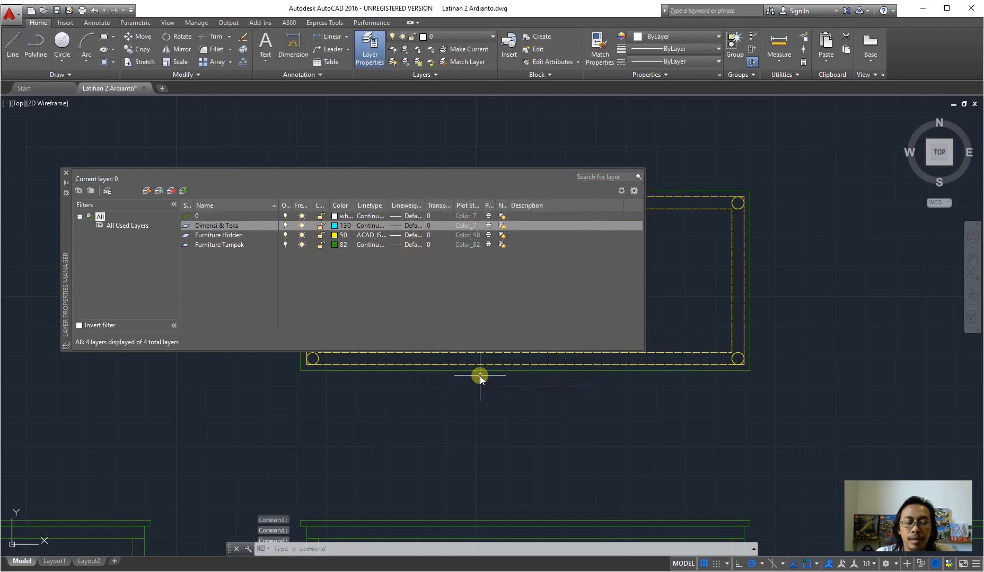
pyautogui.click(65, 174)
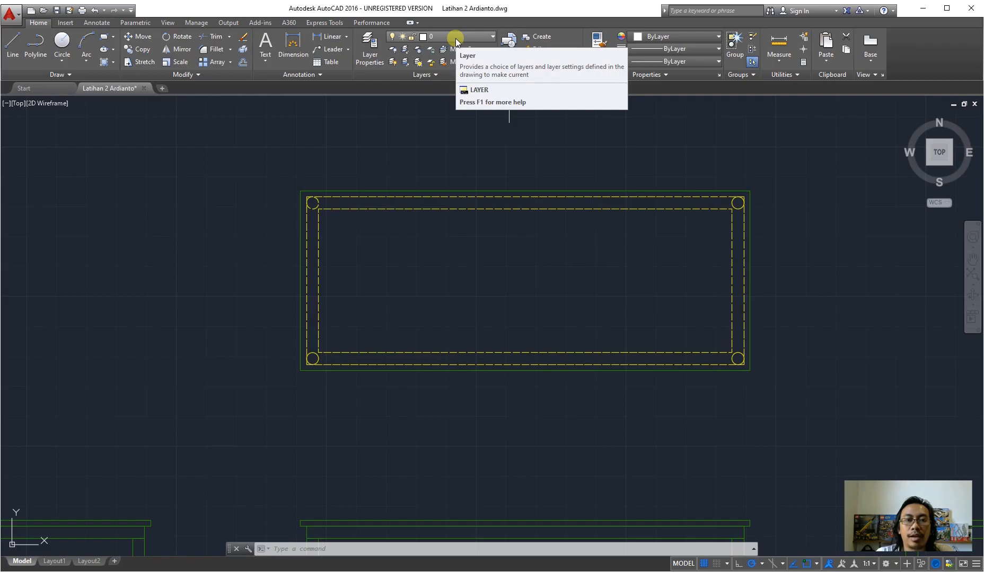
pyautogui.click(485, 38)
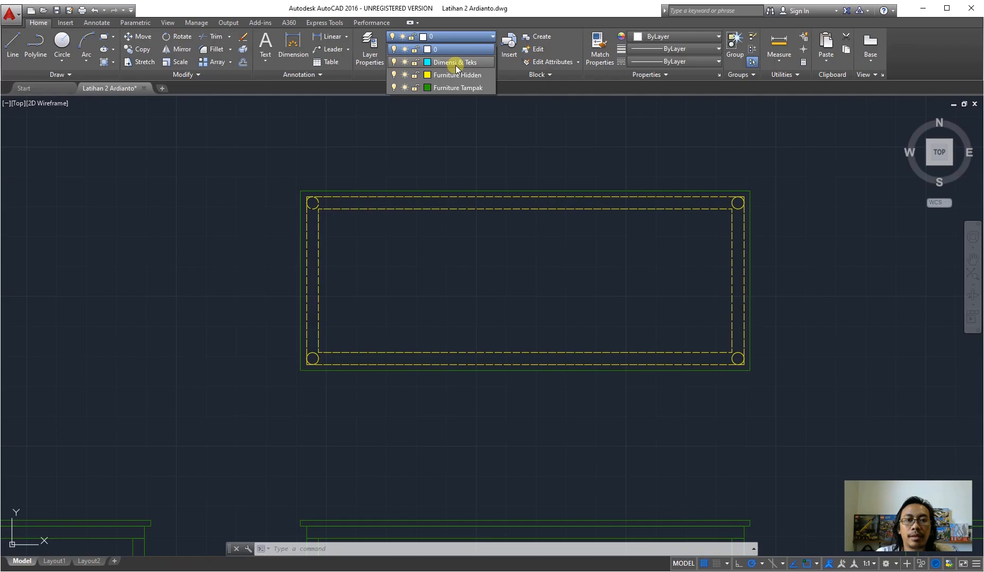
pyautogui.click(455, 63)
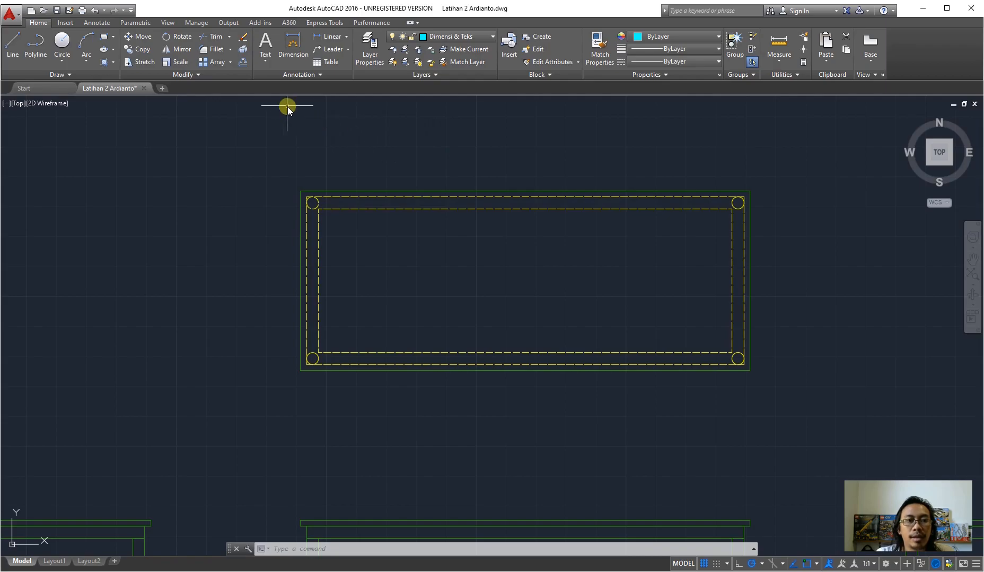
# Step: Draw a closed triangular polyline with slanted sides in the empty space left of the copied dashed table plan
pyautogui.click(286, 44)
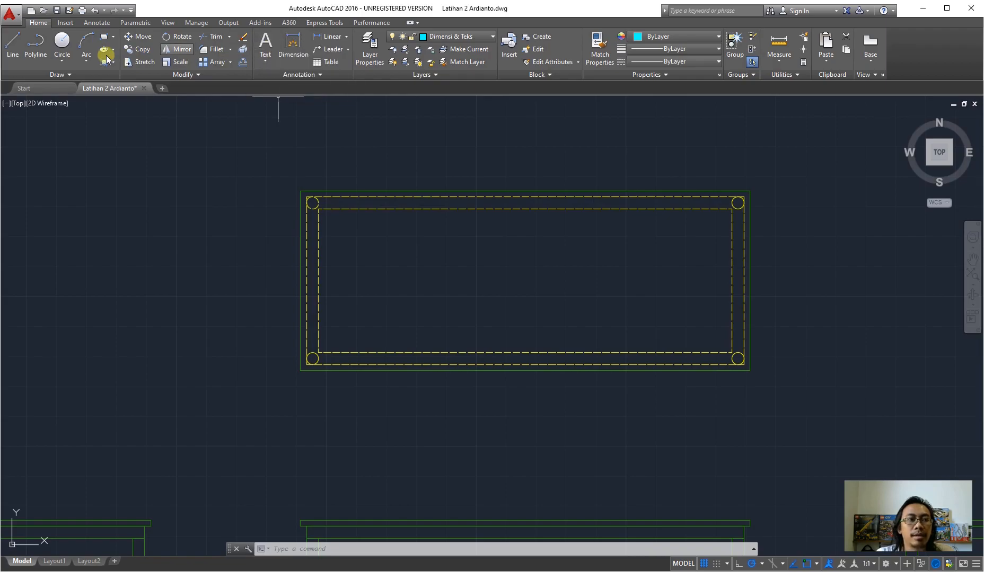
pyautogui.click(38, 46)
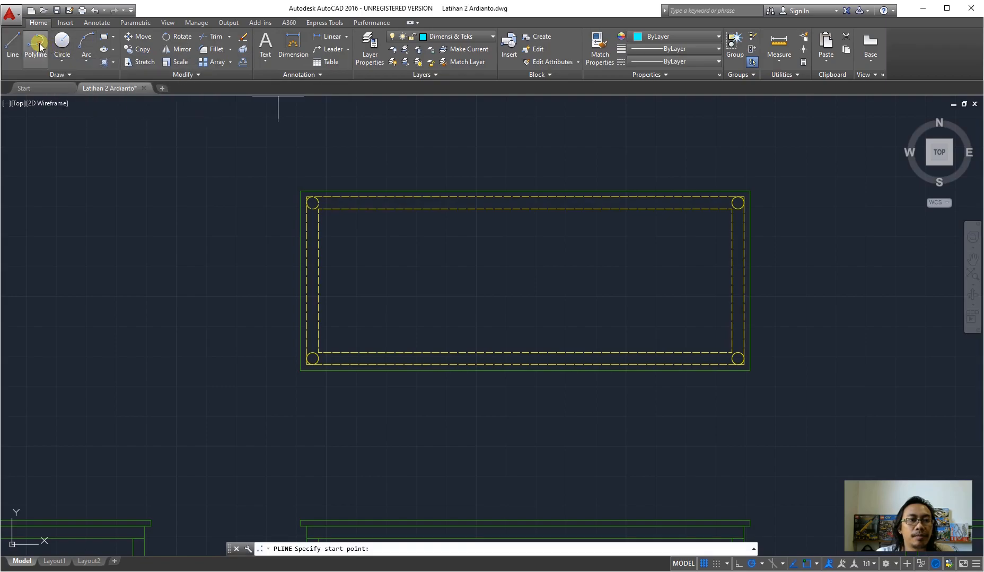
pyautogui.click(56, 291)
pyautogui.click(175, 173)
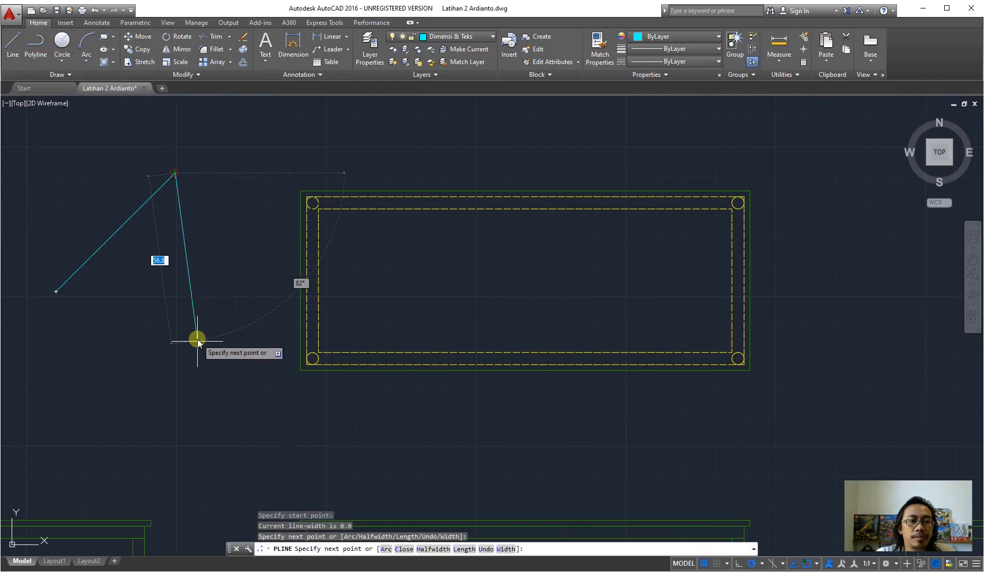
pyautogui.click(202, 359)
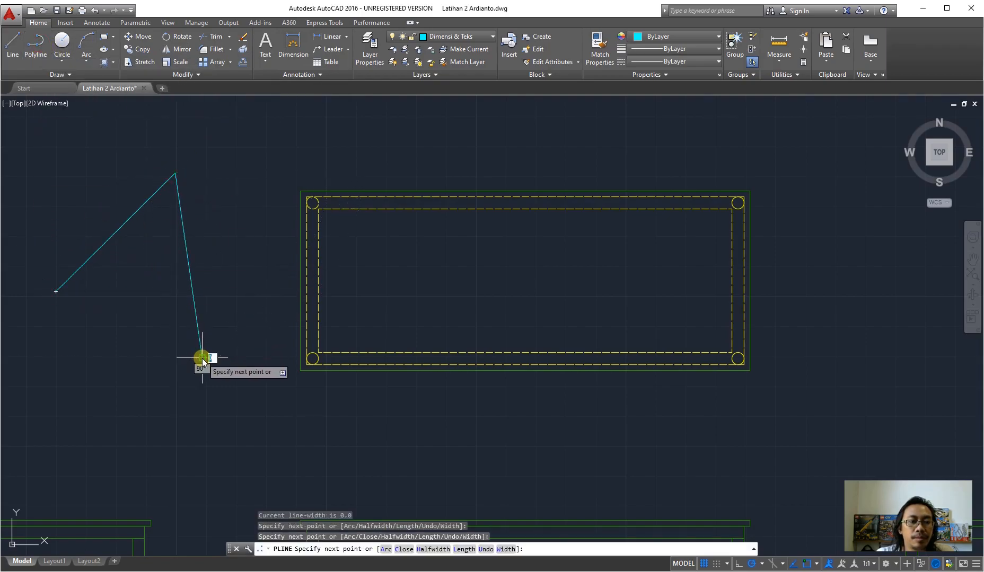
pyautogui.click(56, 292)
pyautogui.press('Return')
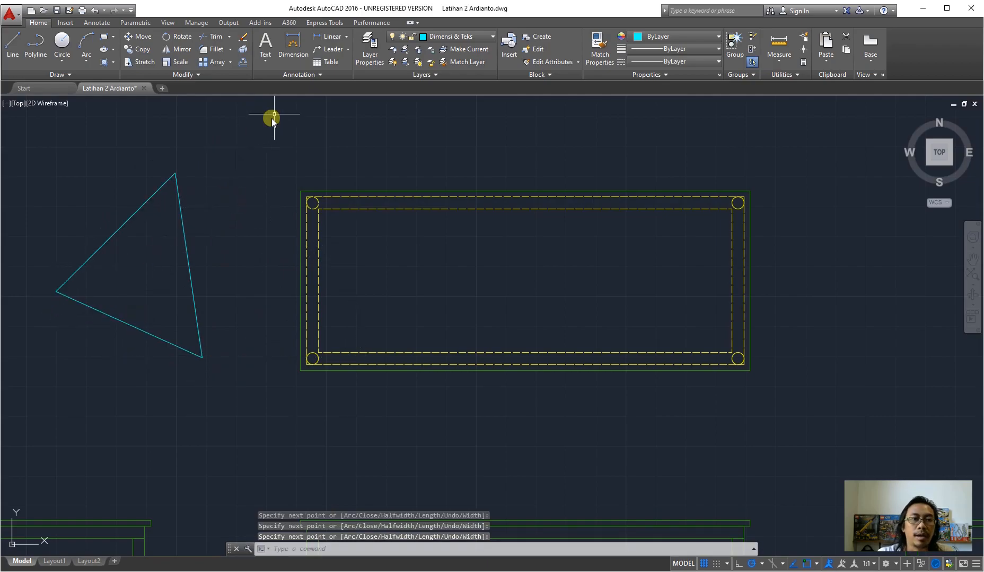
# Step: Try the general Dimension tool between the triangle's left and upper corners, previewing placements before cancelling
pyautogui.click(289, 46)
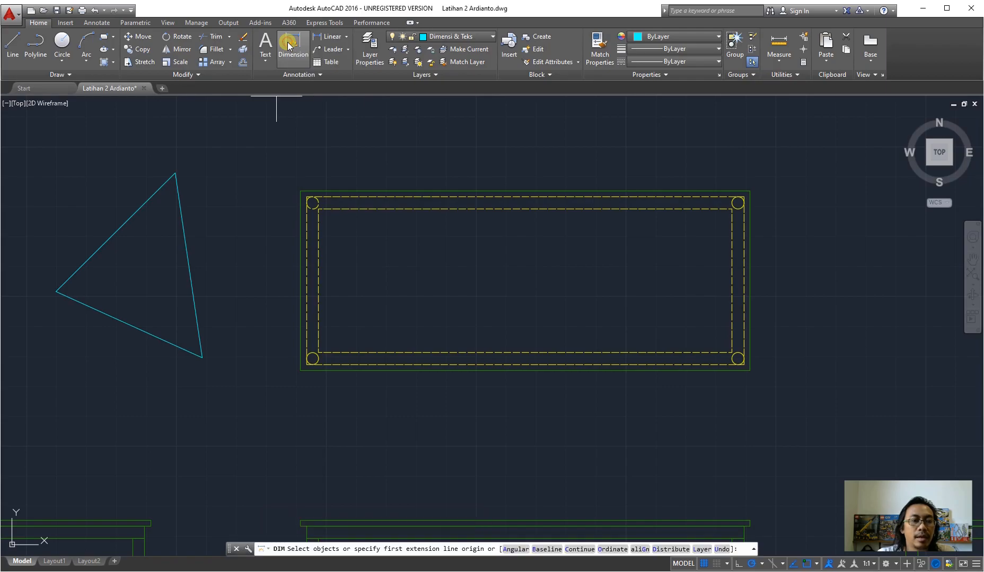
pyautogui.click(55, 291)
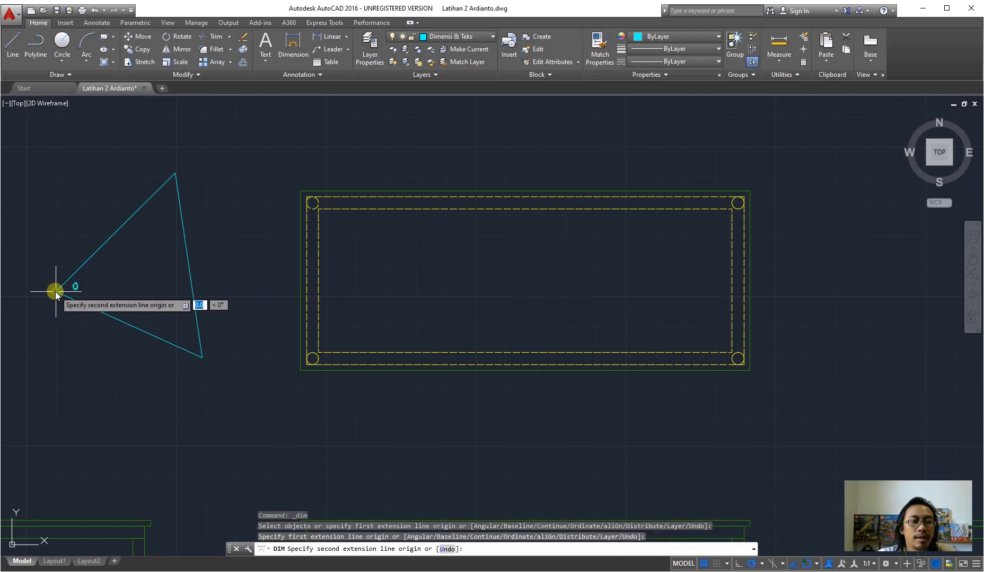
pyautogui.click(174, 173)
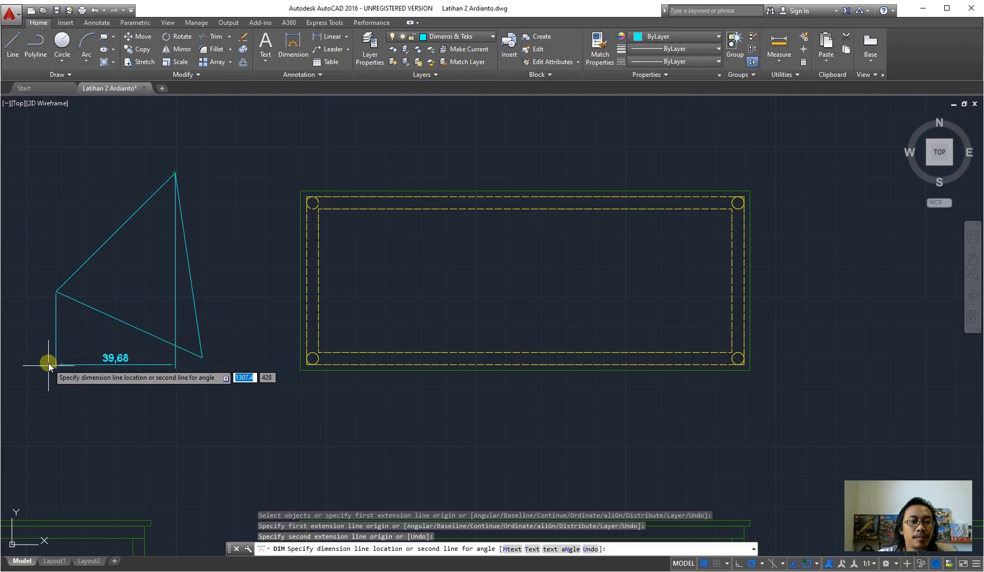
pyautogui.press('Escape')
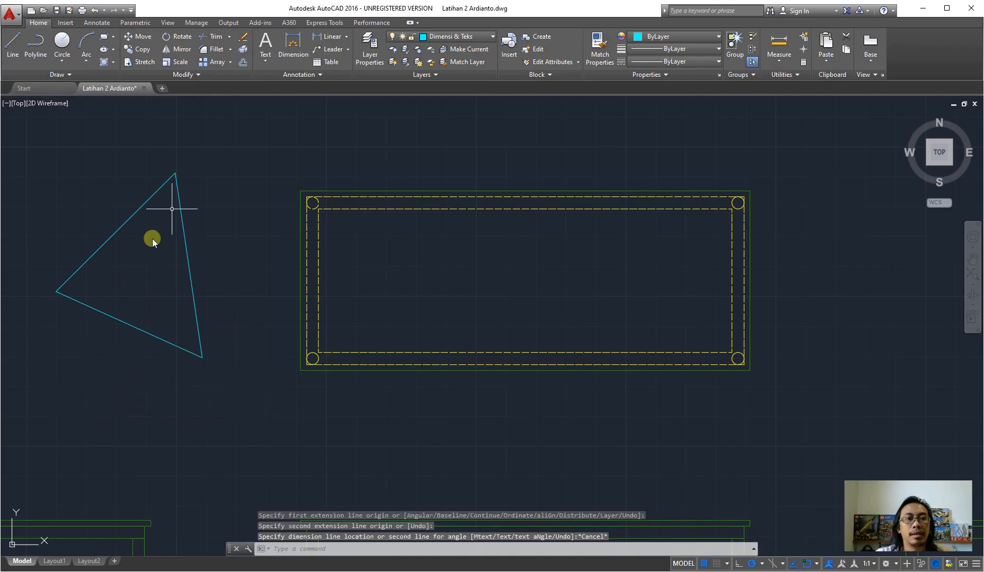
# Step: Try a Linear dimension between the triangle's left and upper corners, previewing it above the triangle before cancelling
pyautogui.click(327, 39)
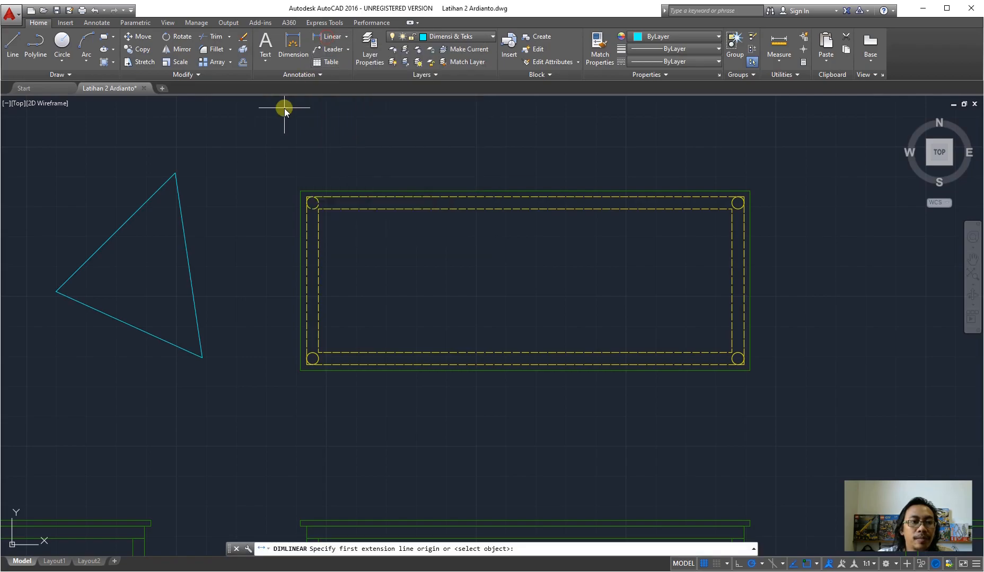
pyautogui.click(56, 292)
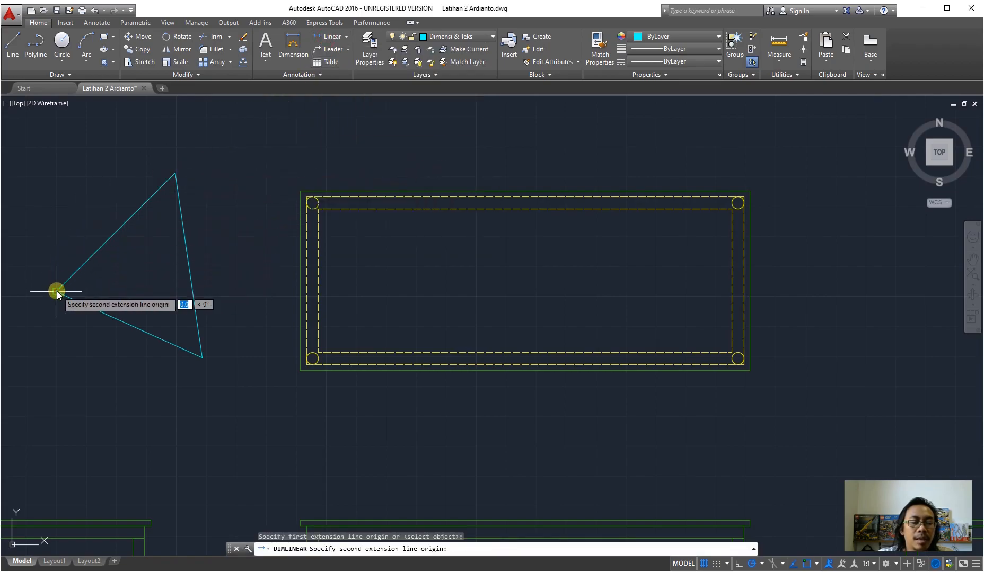
pyautogui.click(174, 174)
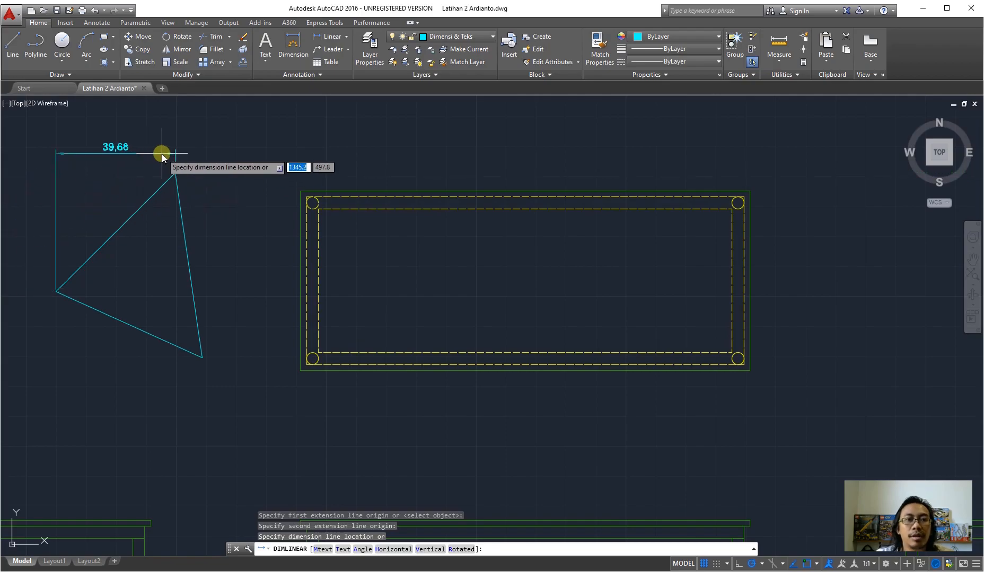
pyautogui.write('1')
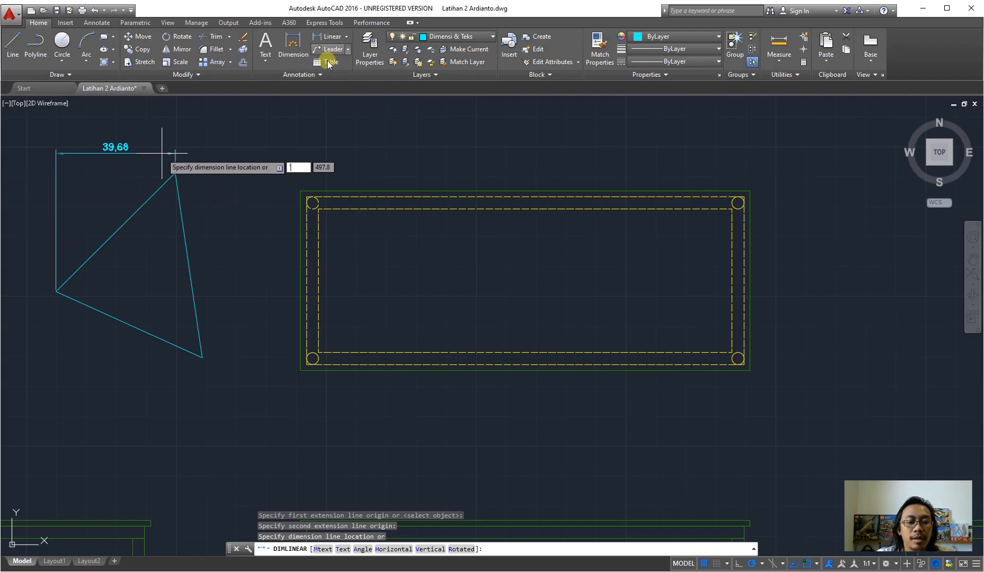
pyautogui.press('Escape')
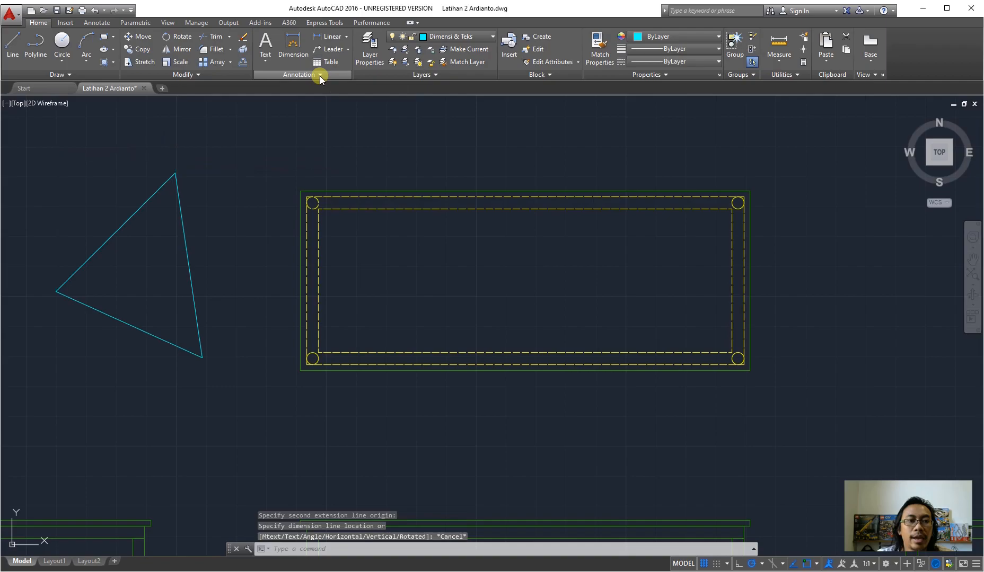
# Step: Try an Aligned dimension along the triangle's slanted upper-left side, previewing its placement before cancelling
pyautogui.click(347, 38)
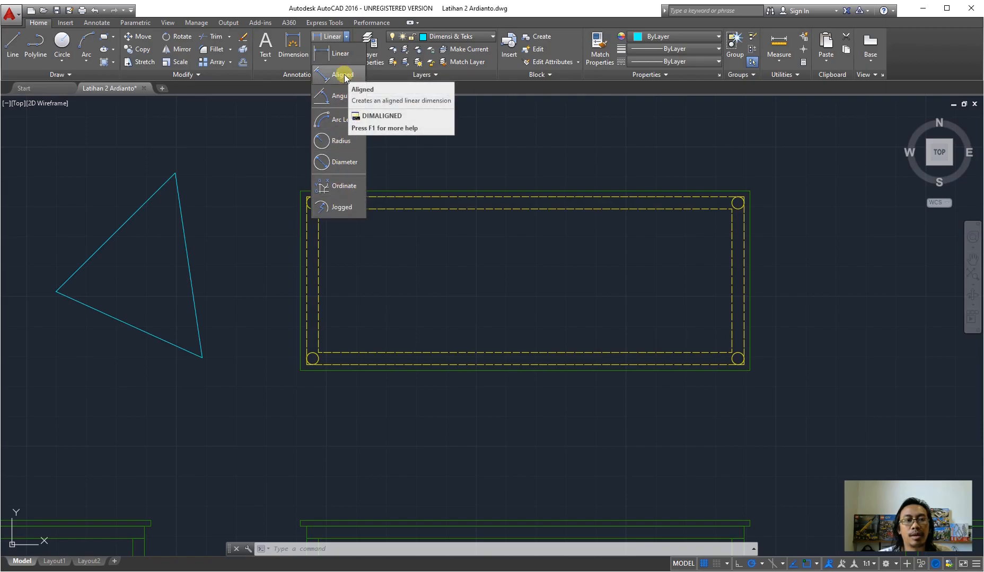
pyautogui.click(343, 75)
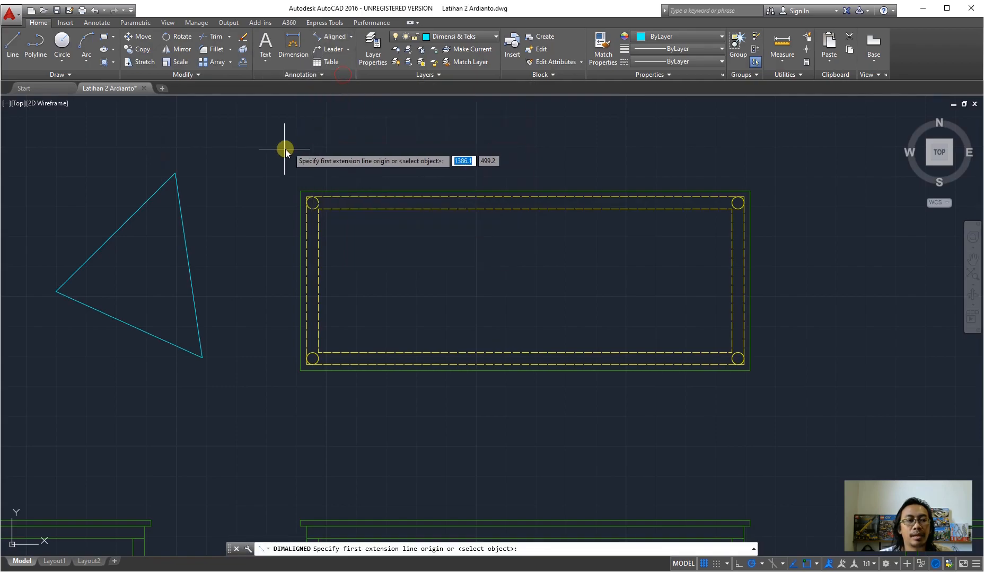
pyautogui.click(55, 292)
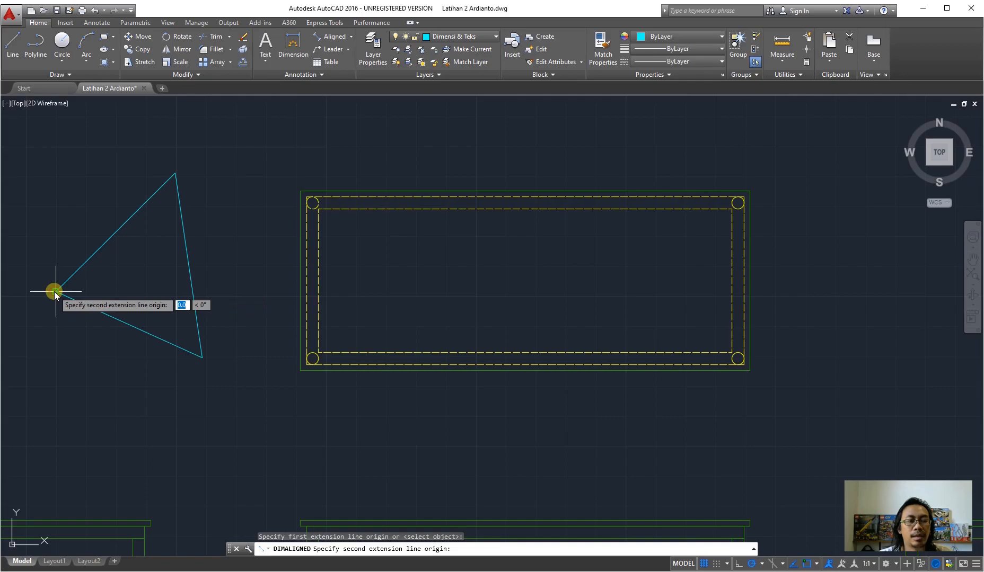
pyautogui.click(175, 173)
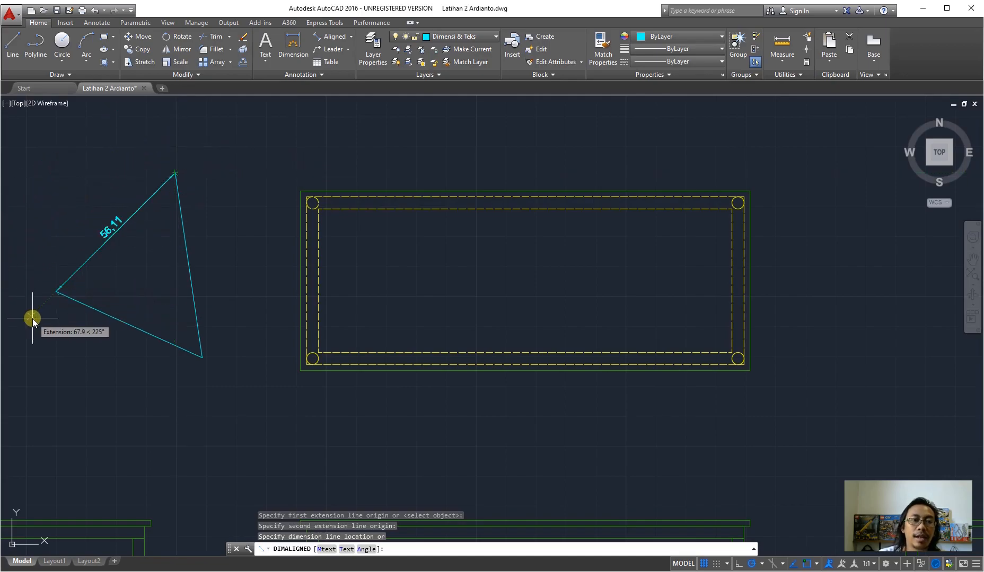
pyautogui.press('Escape')
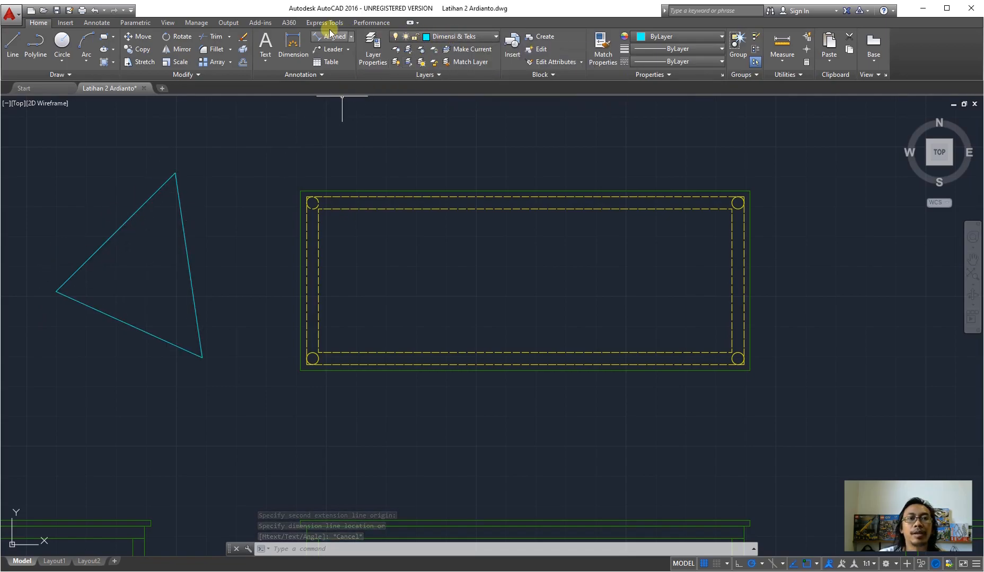
# Step: Add an Angular dimension between the two sides meeting at the triangle's upper corner, placing the arc inside the triangle
pyautogui.click(352, 36)
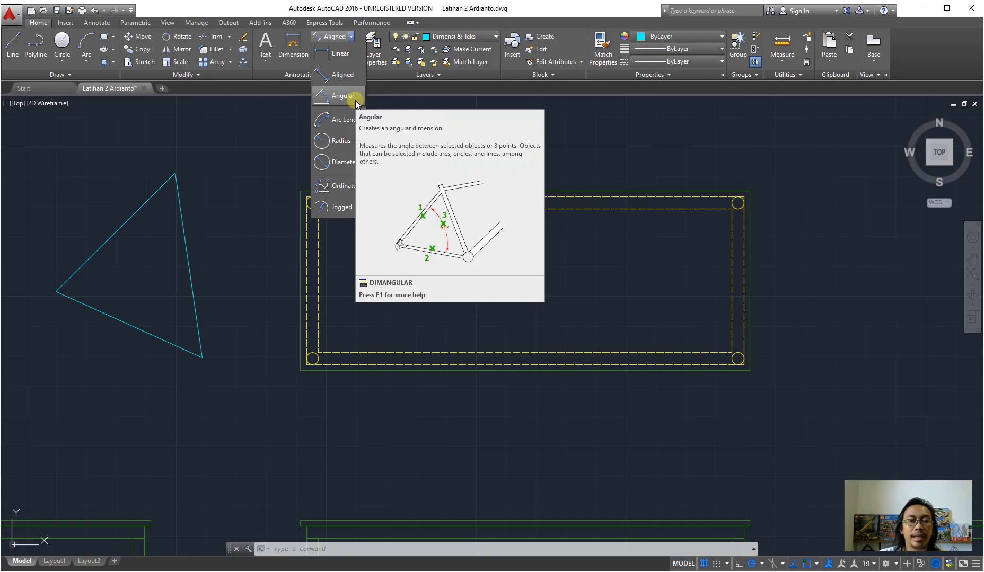
pyautogui.click(343, 96)
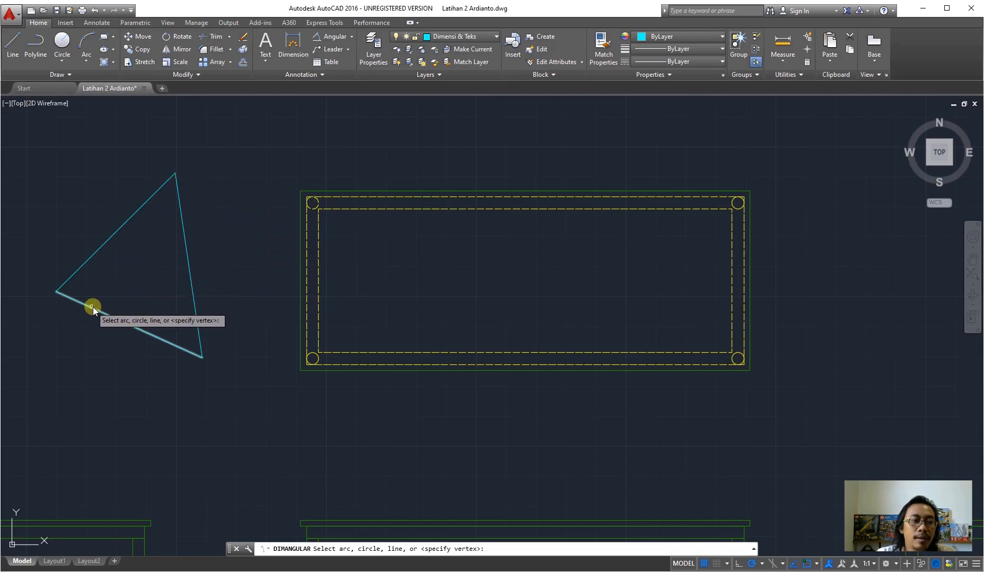
pyautogui.click(95, 253)
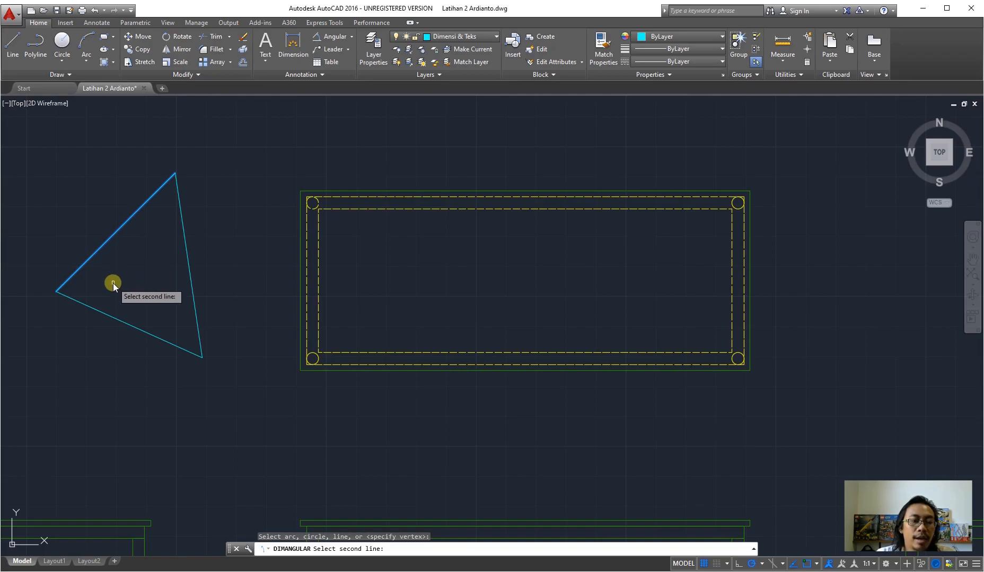
pyautogui.click(182, 232)
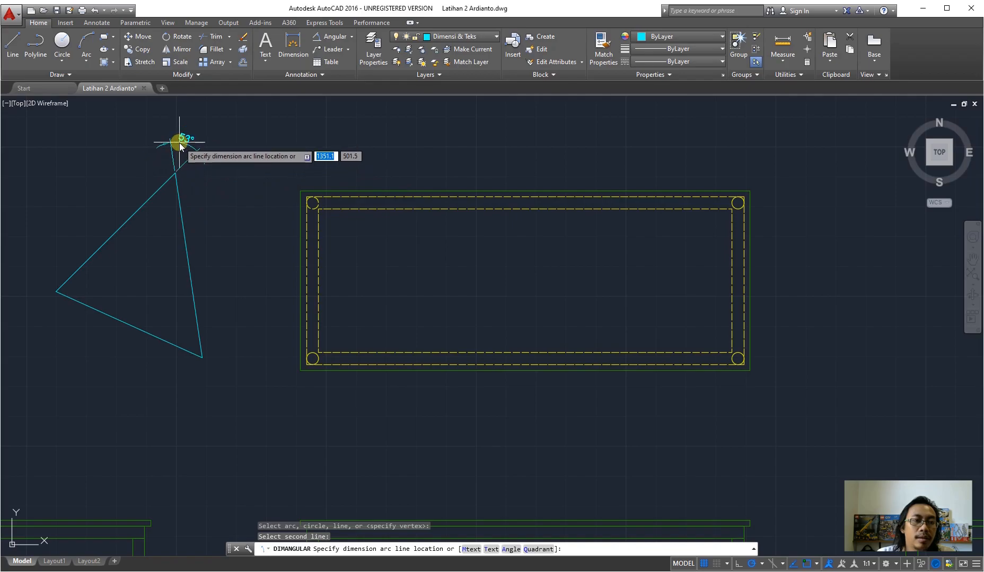
pyautogui.click(161, 219)
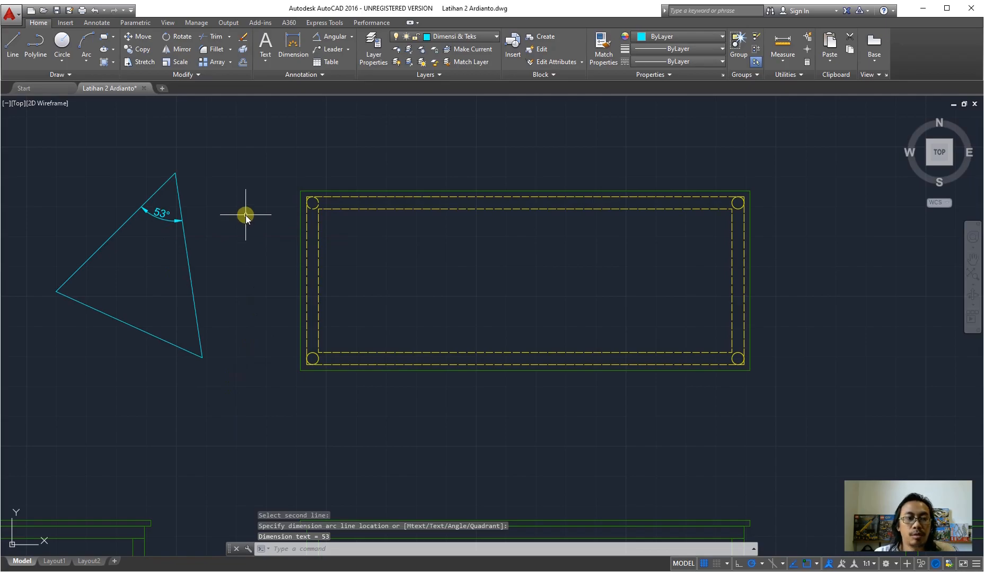
pyautogui.click(352, 36)
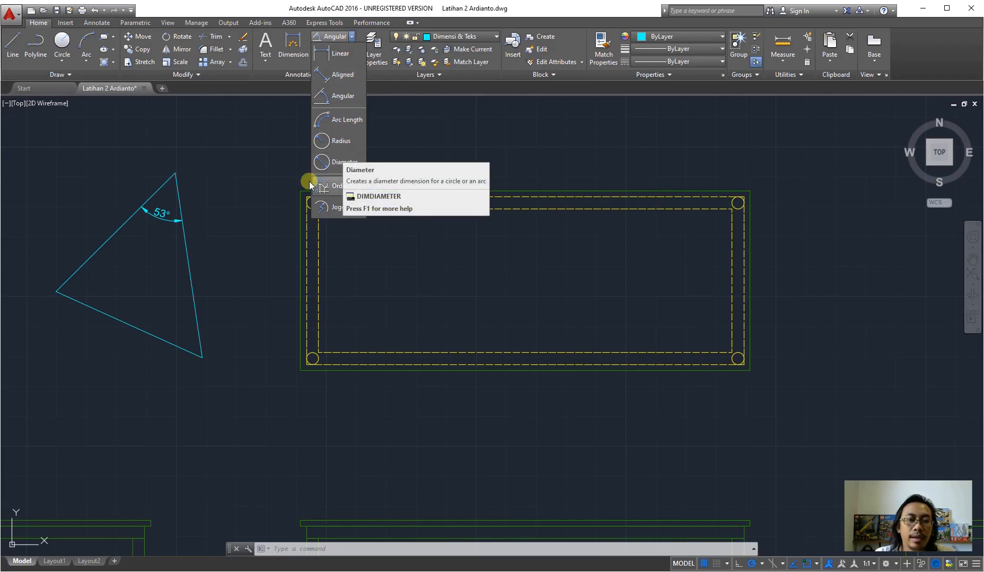
pyautogui.click(223, 304)
pyautogui.click(113, 166)
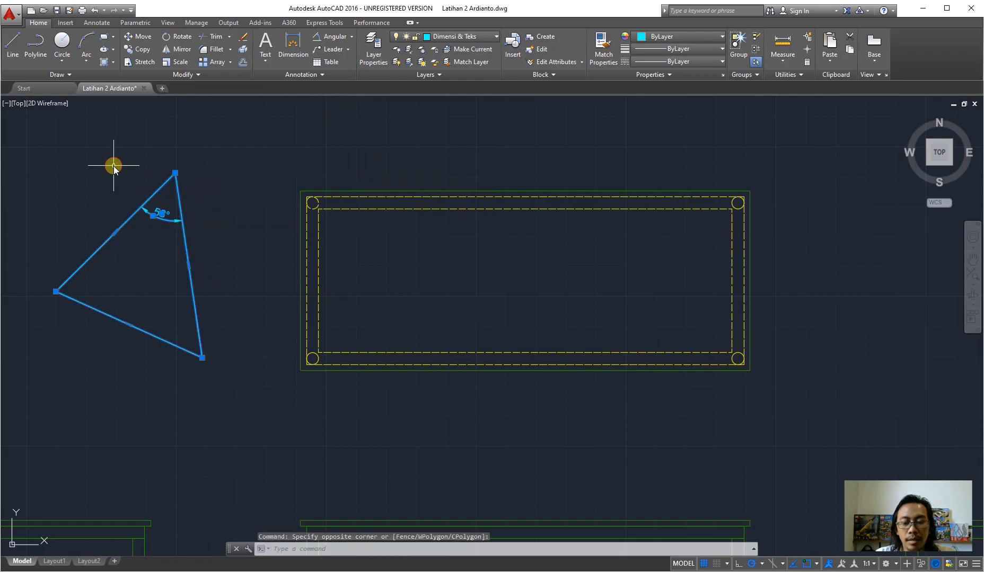
pyautogui.press('Escape')
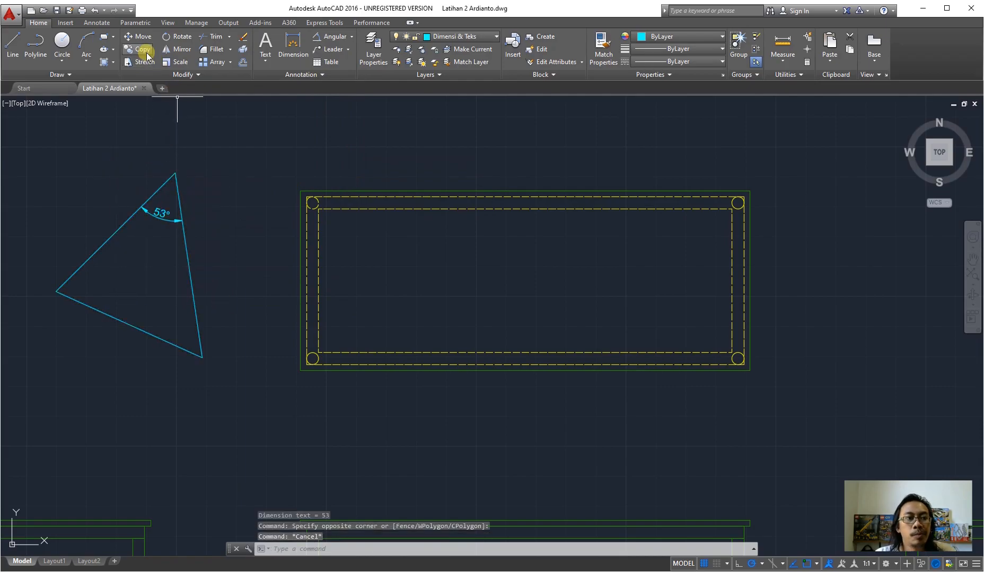
# Step: Draw a circle with a radius of about 23 in the empty space to the upper left of the triangle
pyautogui.click(62, 40)
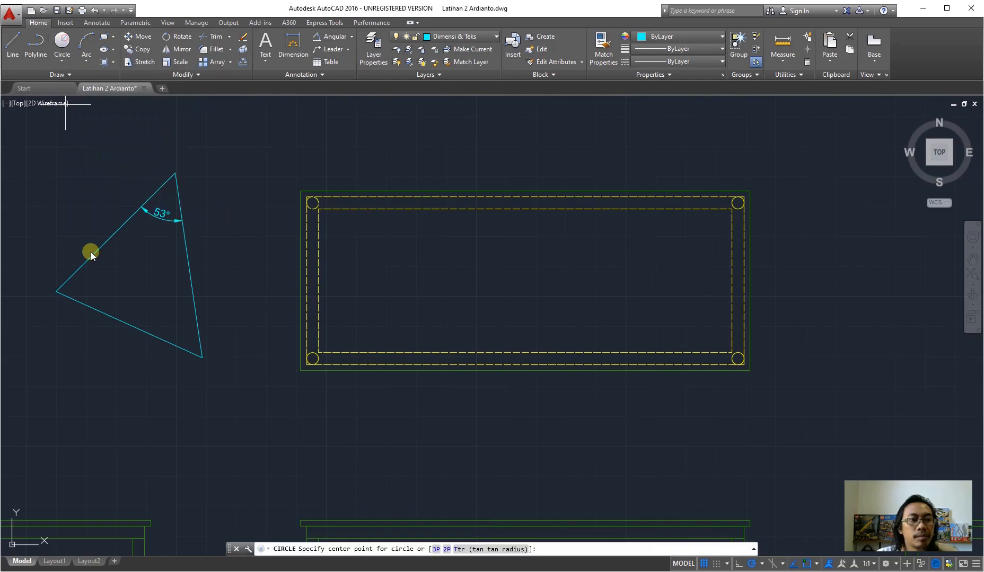
pyautogui.moveTo(158, 487)
pyautogui.mouseDown(button='middle')
pyautogui.moveTo(213, 376)
pyautogui.moveTo(377, 483)
pyautogui.mouseUp(button='middle')
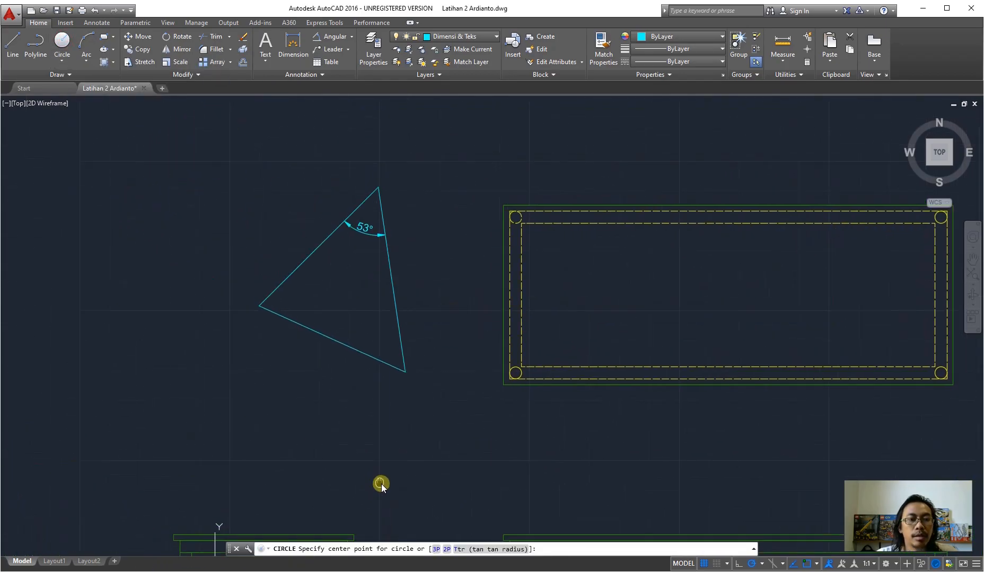
pyautogui.scroll(-5, 377, 474)
pyautogui.scroll(2, 403, 466)
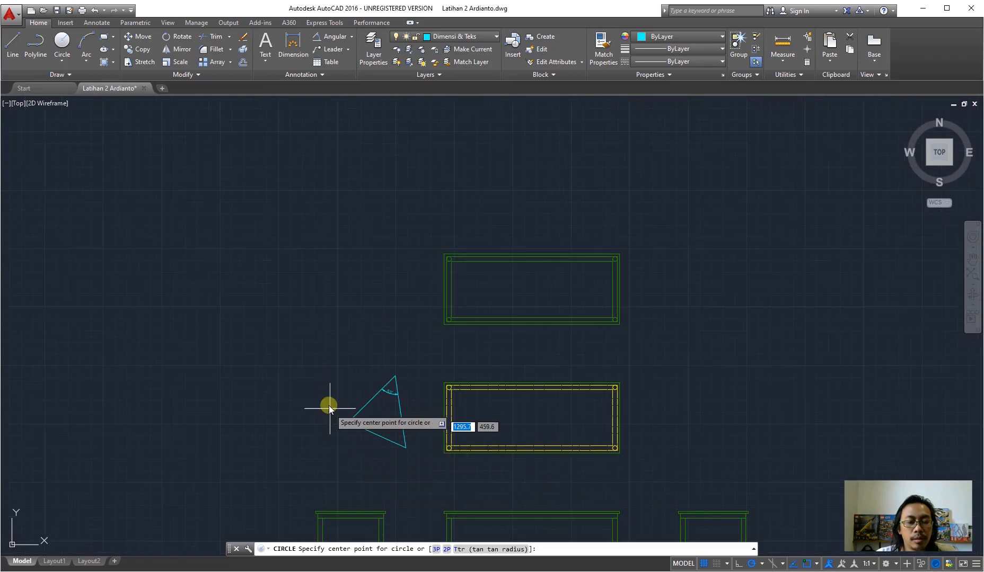
pyautogui.click(305, 349)
pyautogui.click(324, 328)
pyautogui.scroll(4, 328, 390)
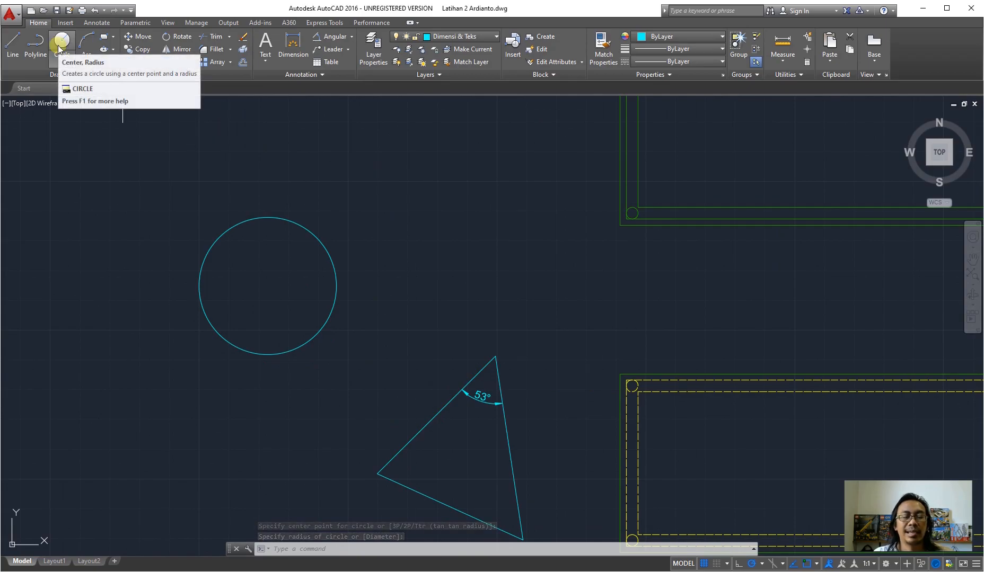
# Step: Try a Radius dimension on the circle with its text outside the right edge, and undo it
pyautogui.click(352, 37)
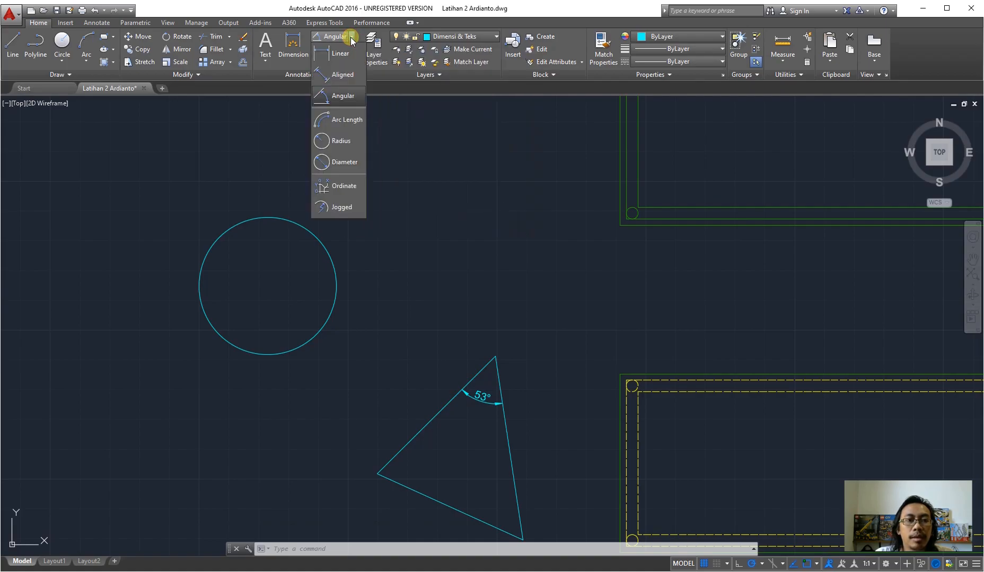
pyautogui.click(348, 141)
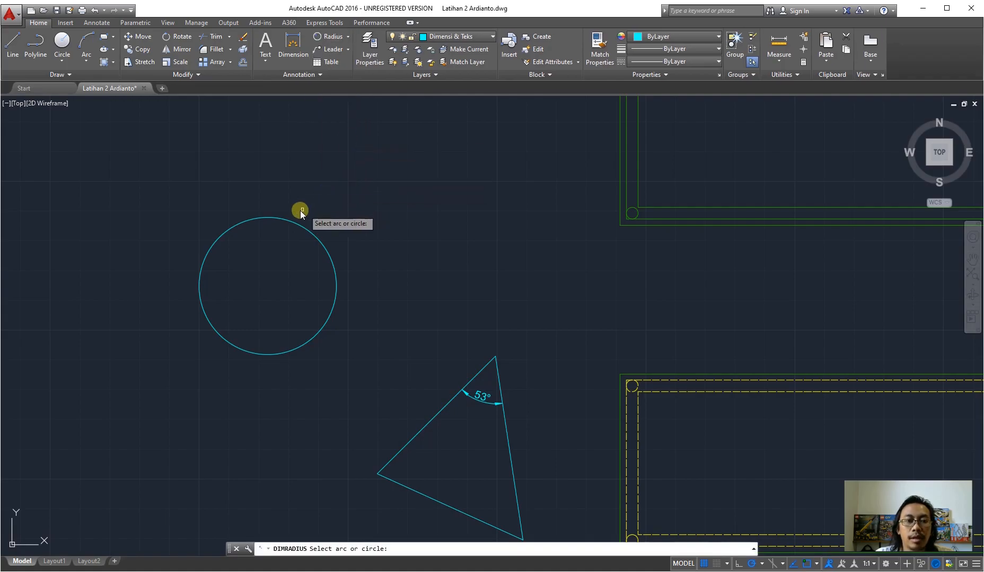
pyautogui.click(275, 217)
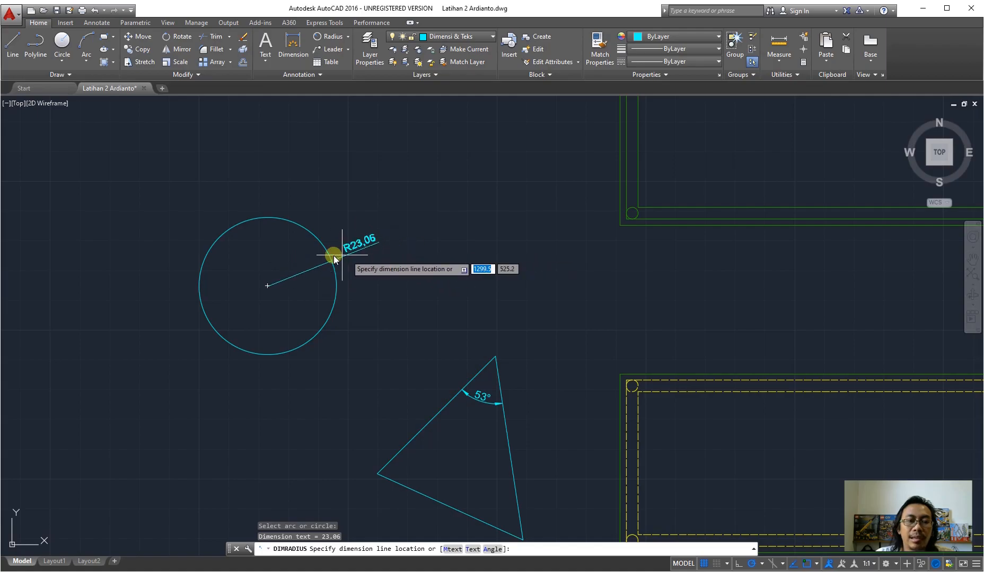
pyautogui.click(389, 253)
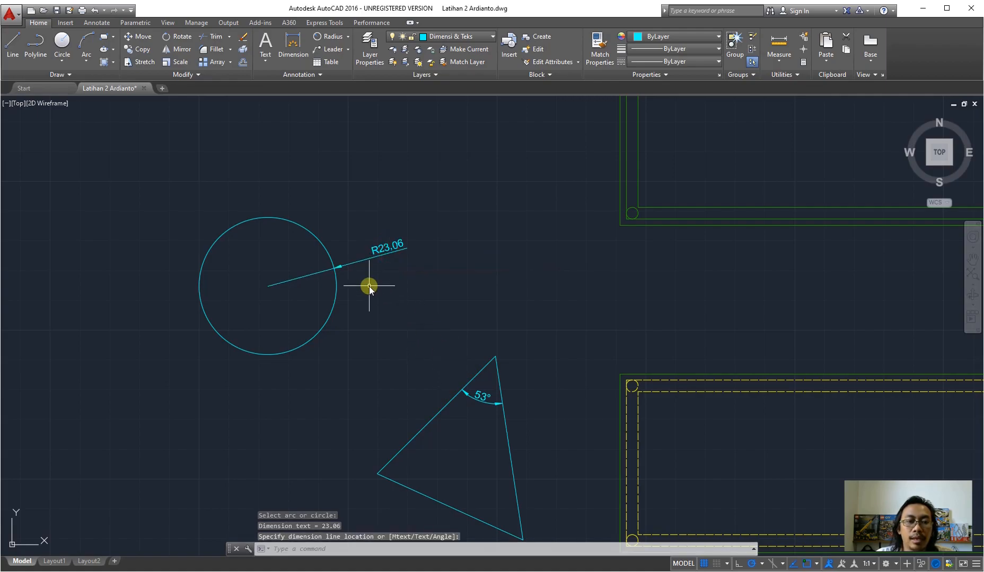
pyautogui.hotkey('ctrl', 'z')
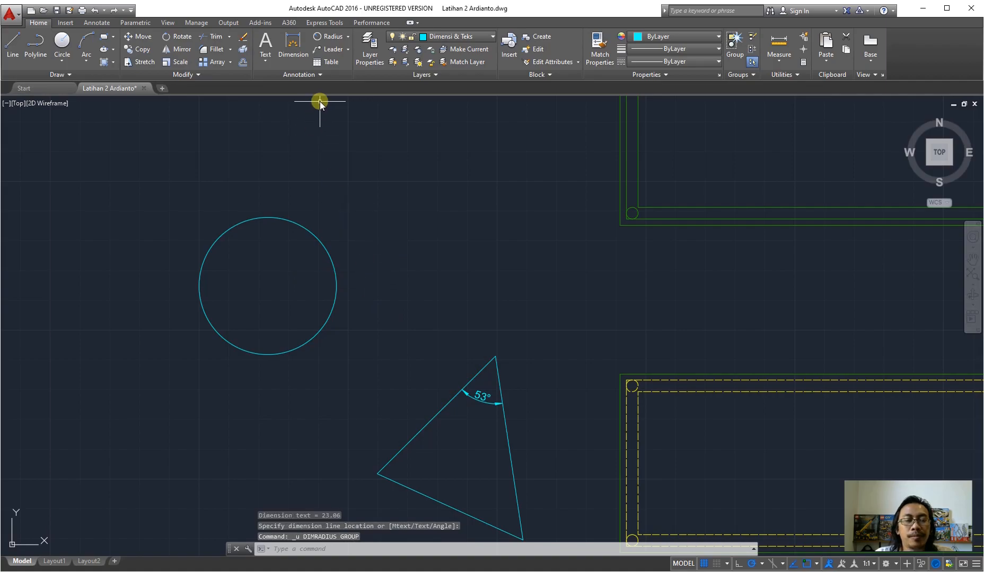
# Step: Try a Diameter dimension on the circle with its text outside the right edge, and undo it
pyautogui.click(349, 37)
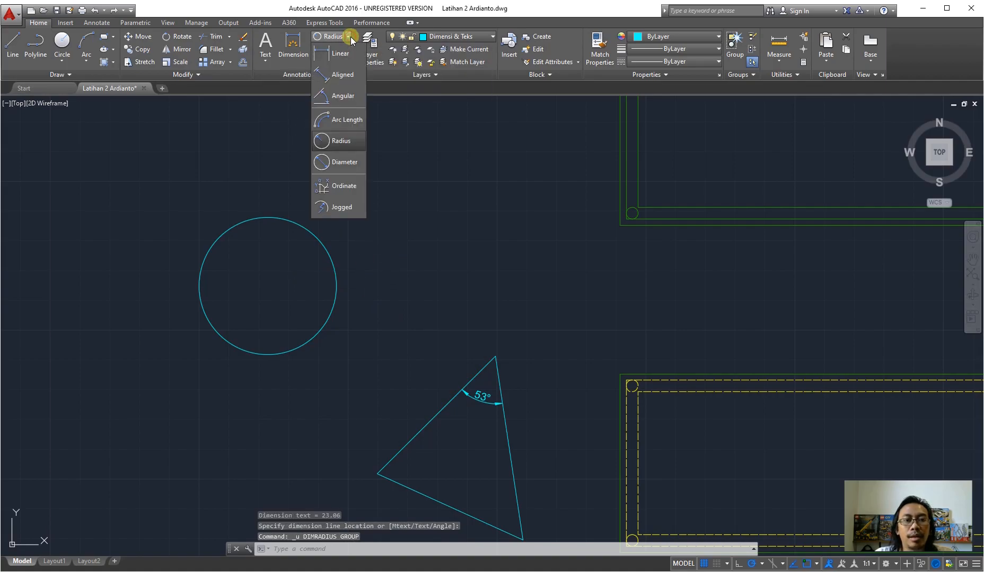
pyautogui.click(339, 169)
pyautogui.click(309, 231)
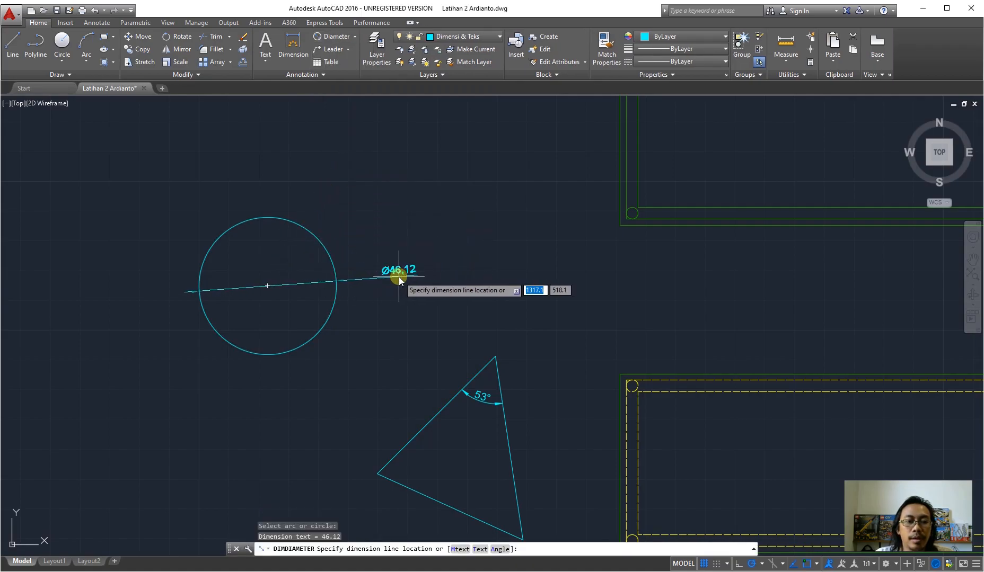
pyautogui.click(381, 268)
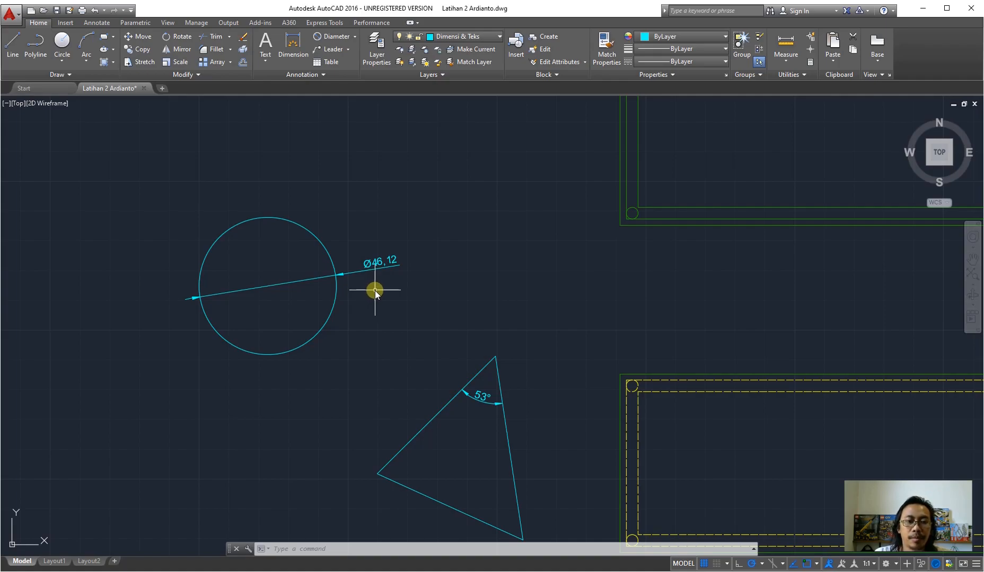
pyautogui.hotkey('ctrl', 'z')
pyautogui.hotkey('ctrl', 'z')
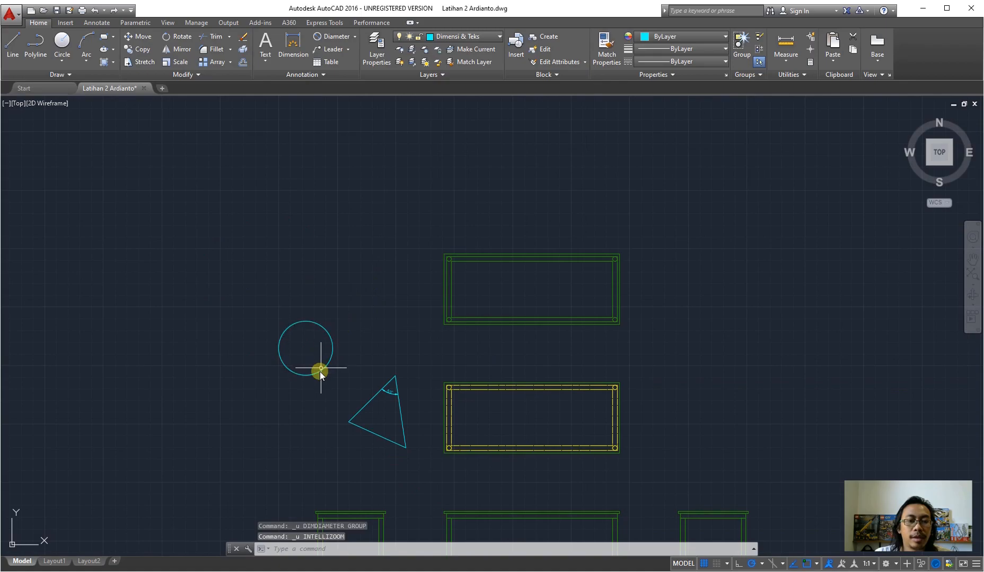
# Step: Draw a closed polyline above the circle with a straight segment, a large arc of about 49 radius, and a line back to the start
pyautogui.scroll(2, 317, 383)
pyautogui.click(41, 48)
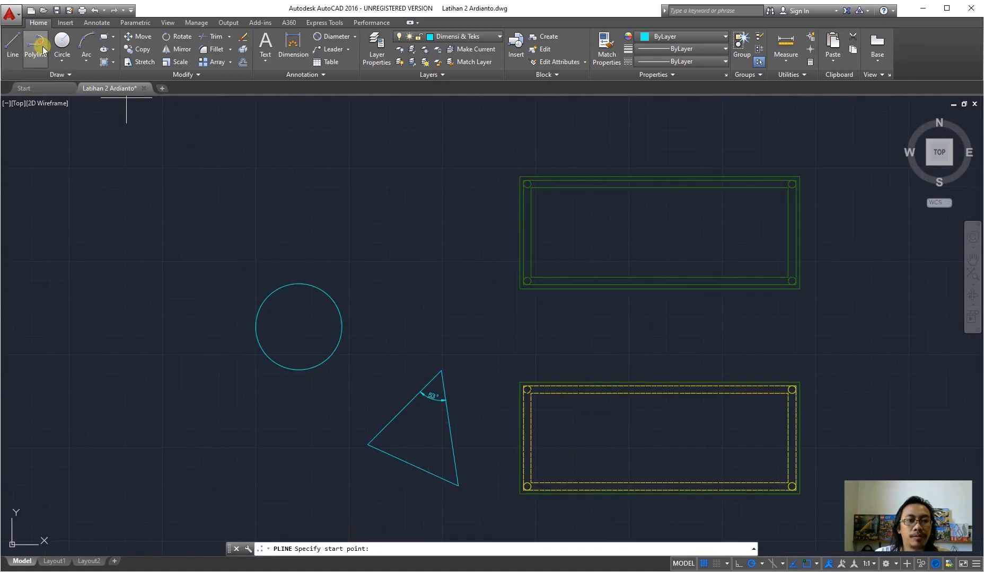
pyautogui.click(245, 155)
pyautogui.click(334, 132)
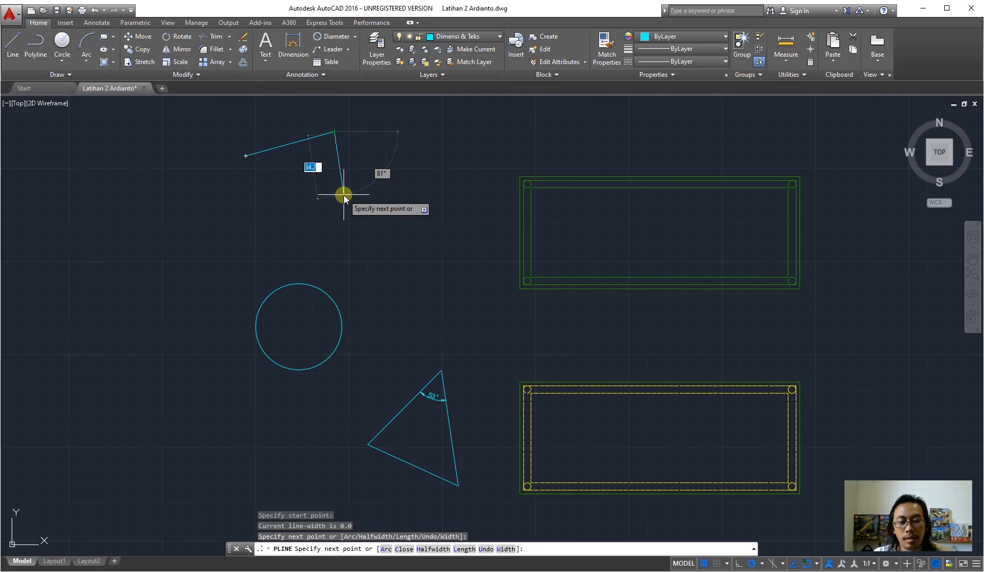
pyautogui.press('Return')
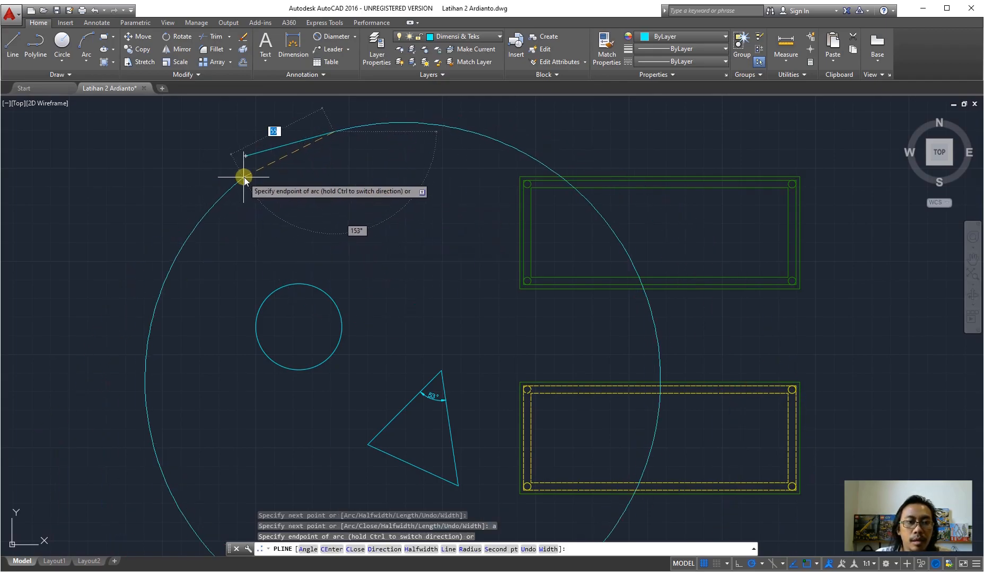
pyautogui.click(275, 184)
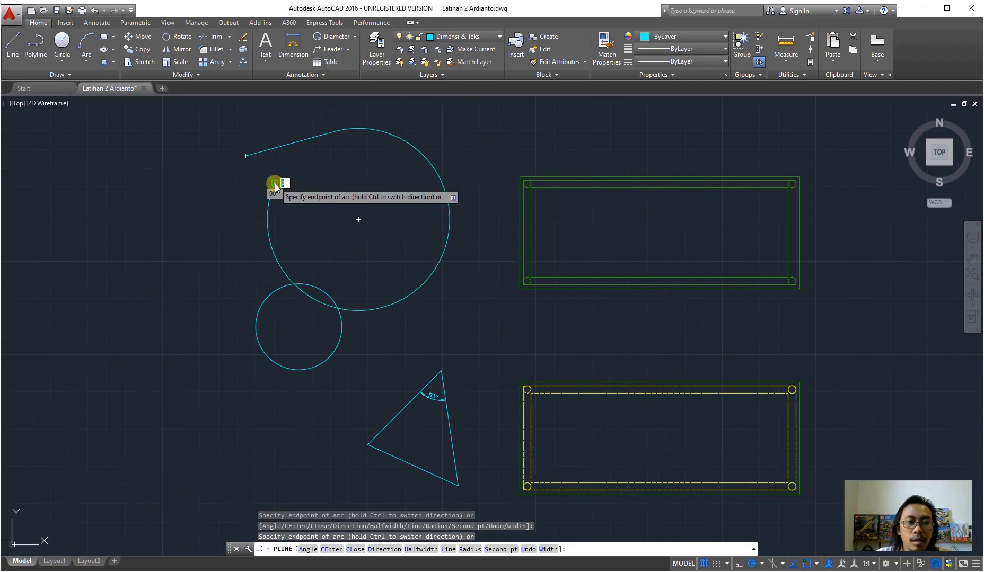
pyautogui.click(248, 159)
pyautogui.write('l')
pyautogui.press('Return')
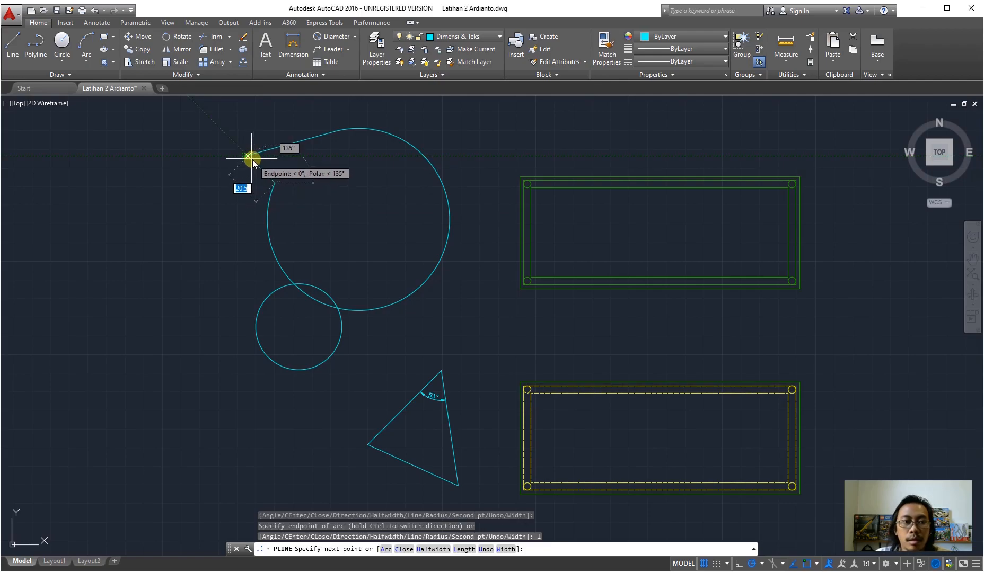
pyautogui.click(246, 157)
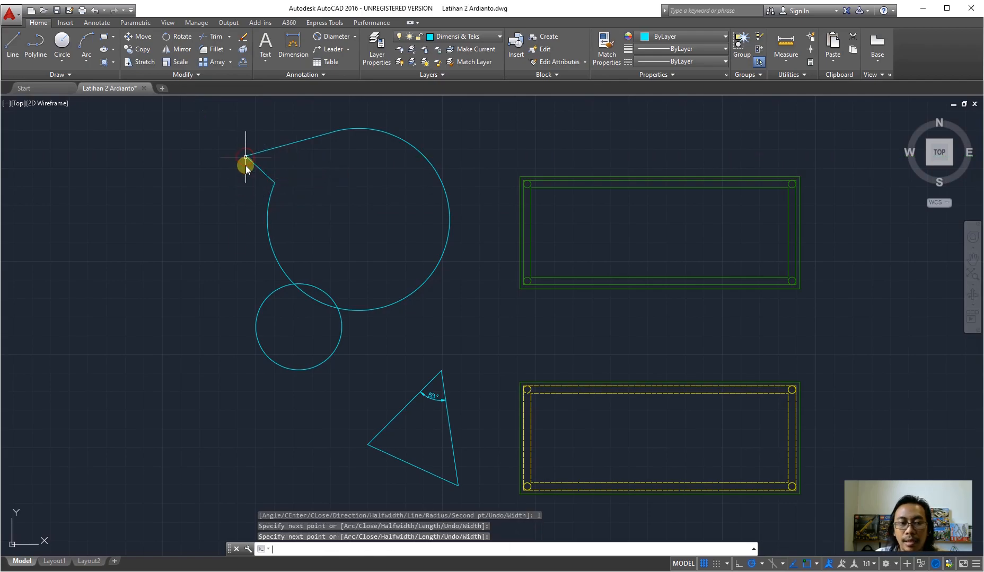
pyautogui.press('Return')
# Step: Delete the small sample circle below the new polyline
pyautogui.click(280, 338)
pyautogui.click(253, 306)
pyautogui.press('Delete')
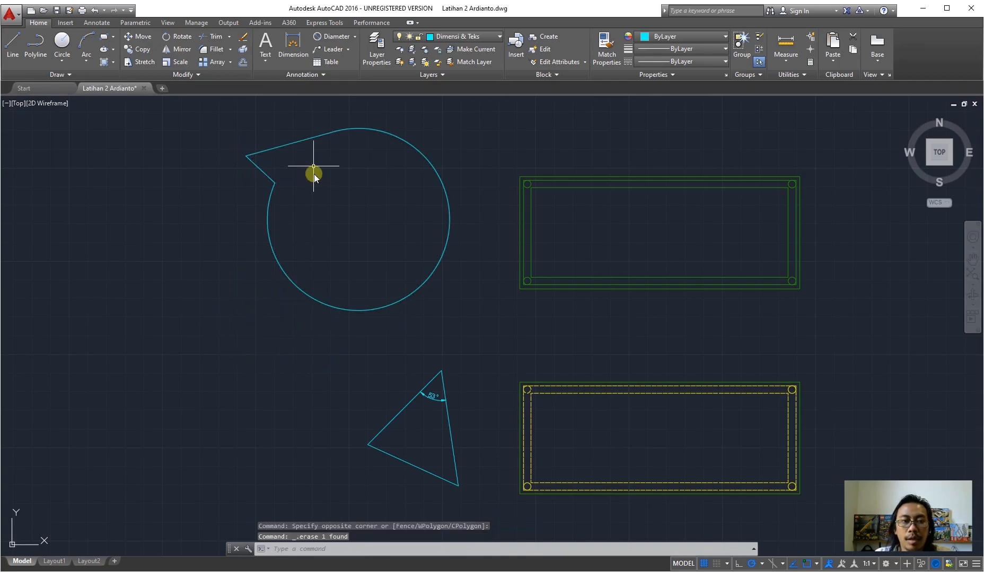
pyautogui.scroll(2, 310, 143)
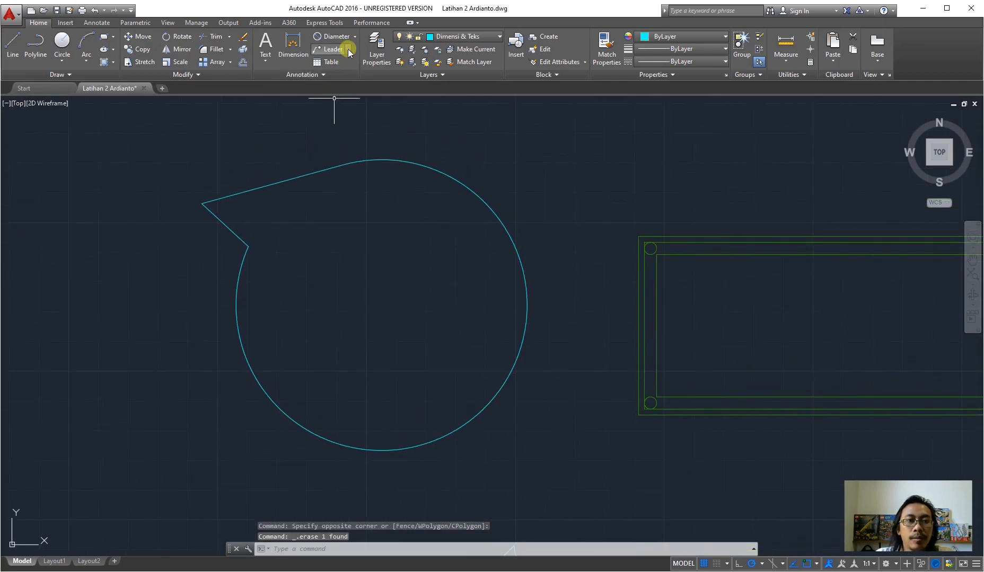
pyautogui.click(355, 37)
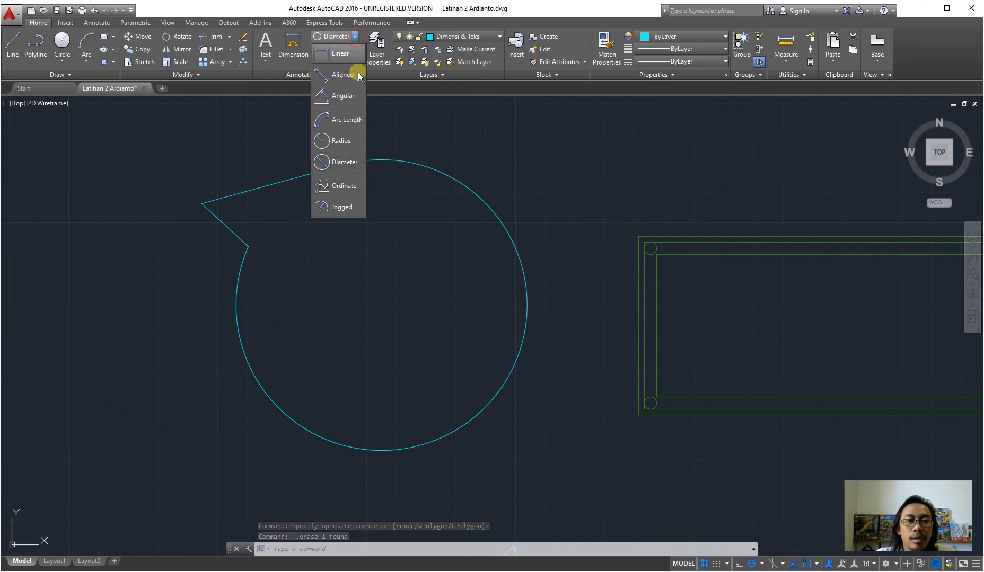
pyautogui.click(353, 120)
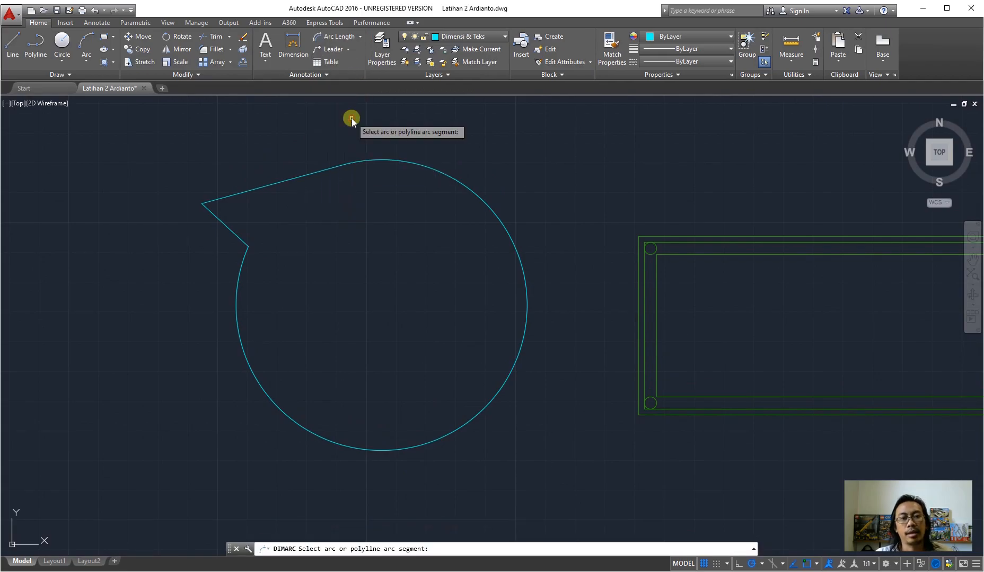
pyautogui.click(434, 171)
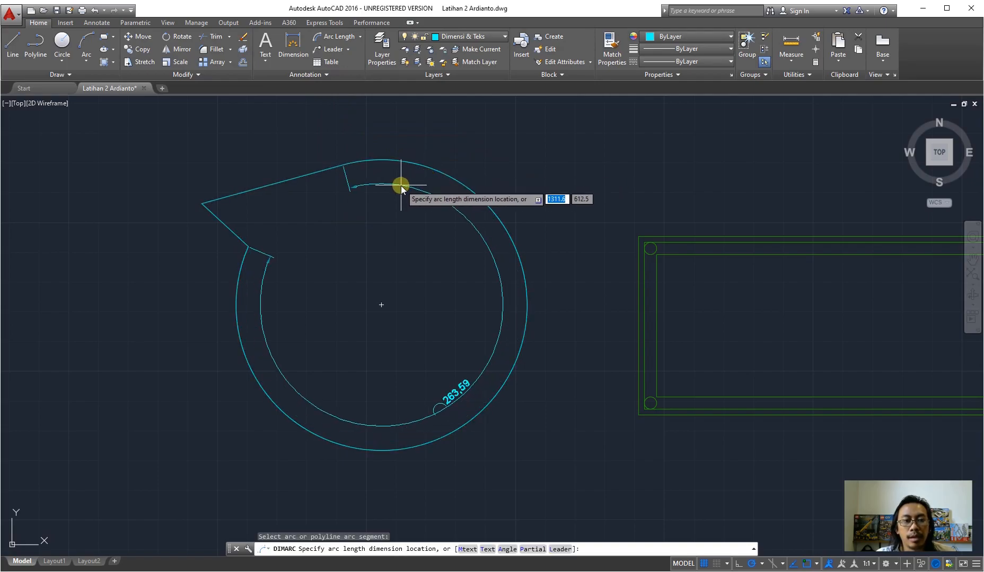
pyautogui.press('Escape')
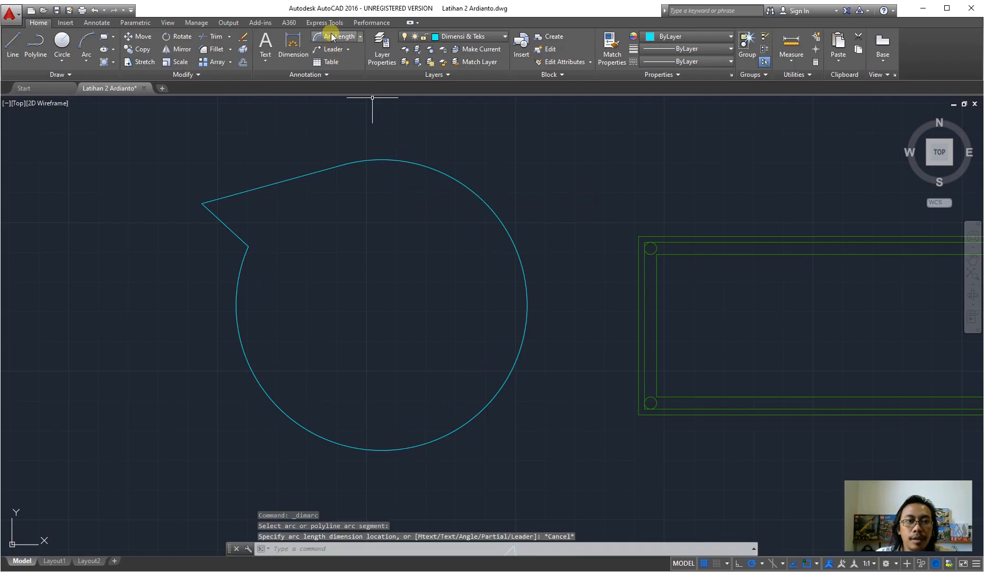
# Step: Add an Arc Length dimension to the polyline's arc segment, placing the dimension line just outside the arc
pyautogui.click(359, 36)
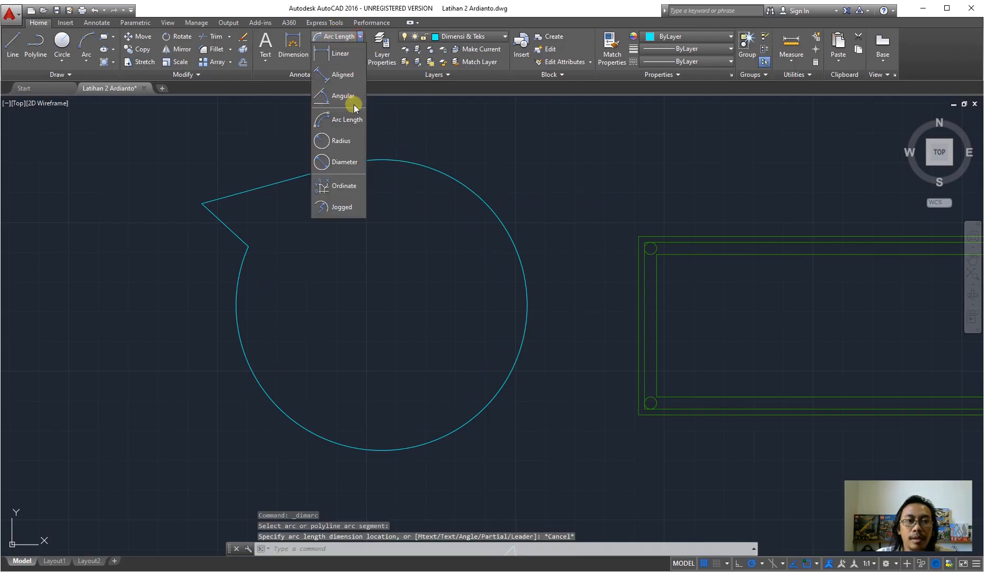
pyautogui.click(338, 118)
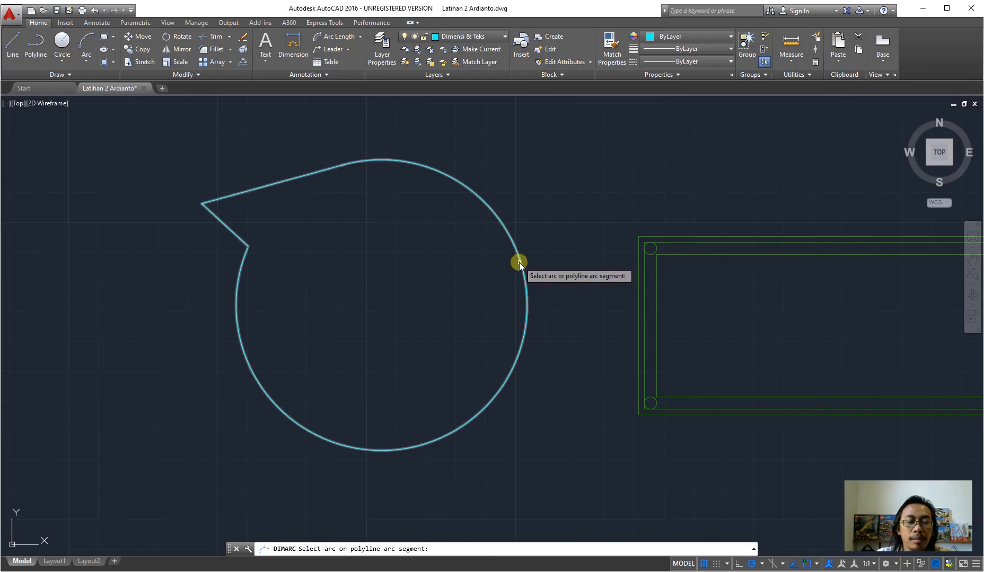
pyautogui.click(523, 335)
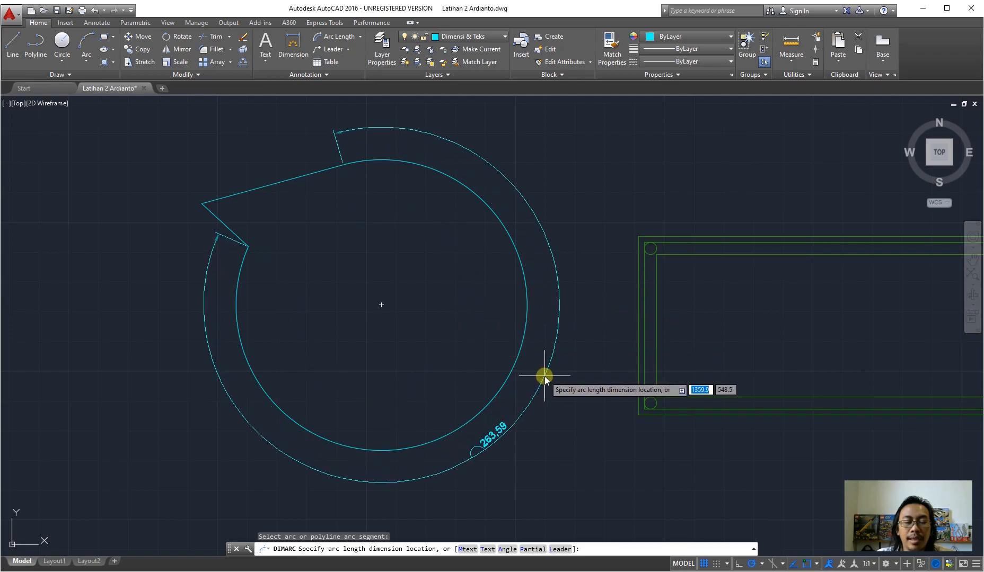
pyautogui.click(544, 377)
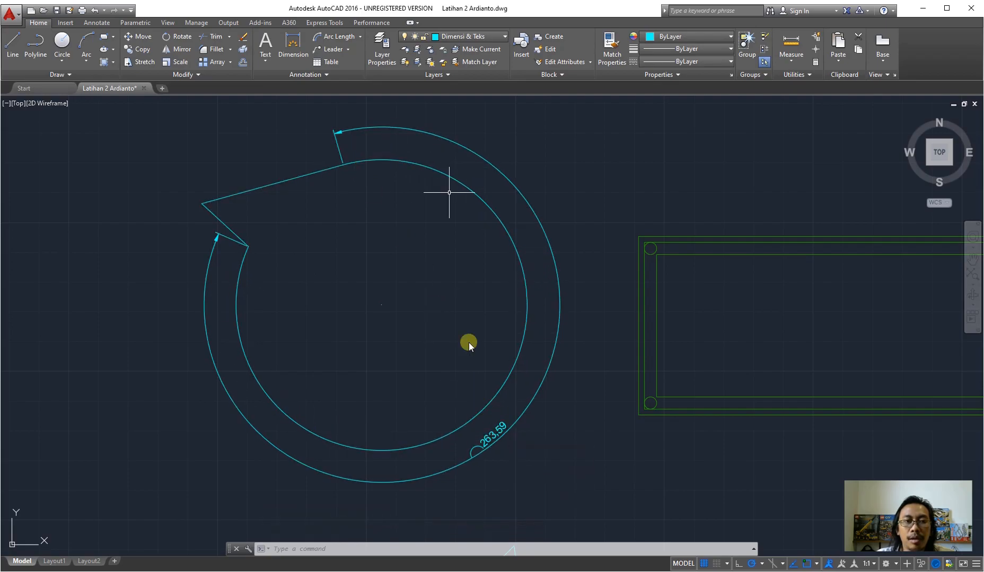
pyautogui.click(360, 37)
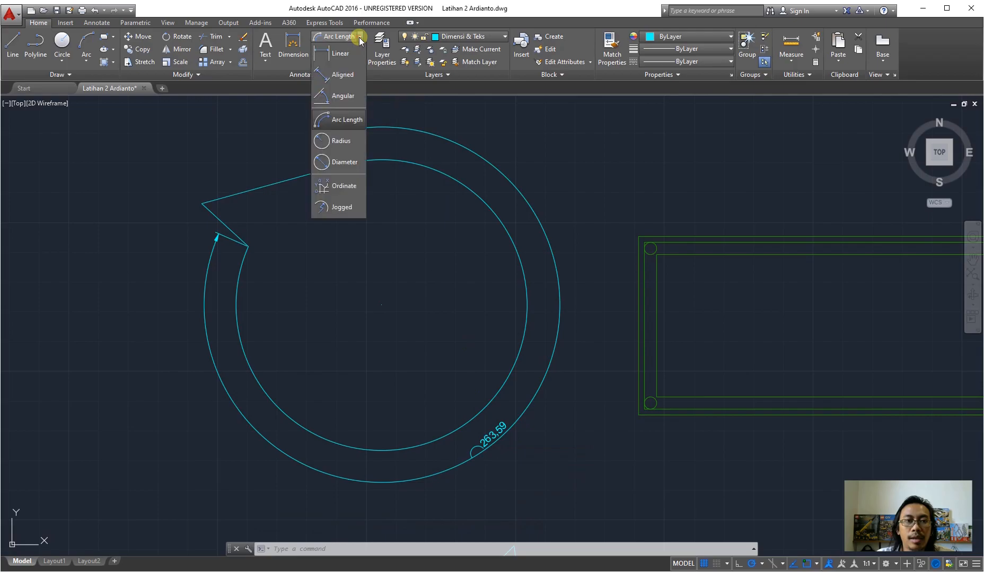
pyautogui.click(348, 140)
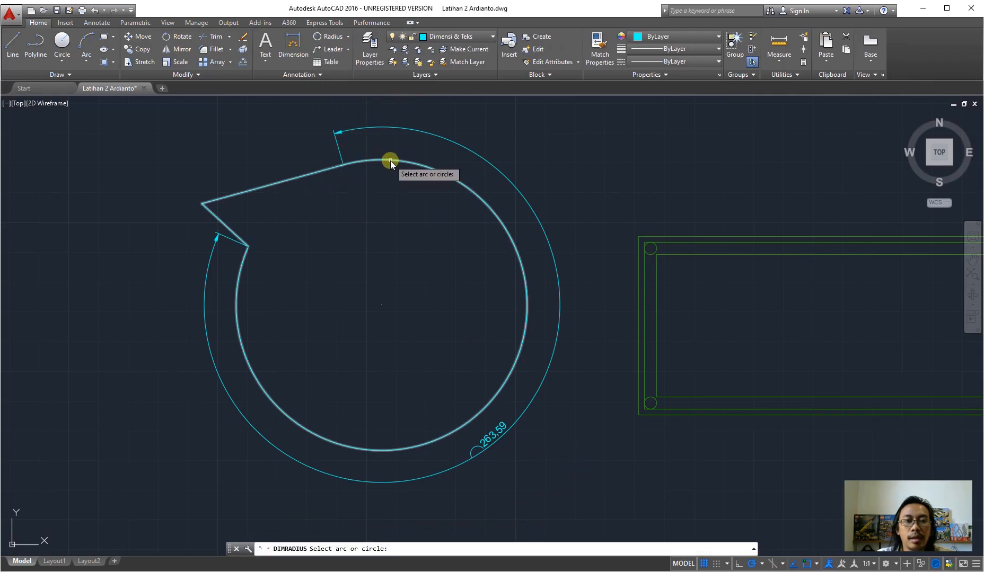
pyautogui.click(391, 161)
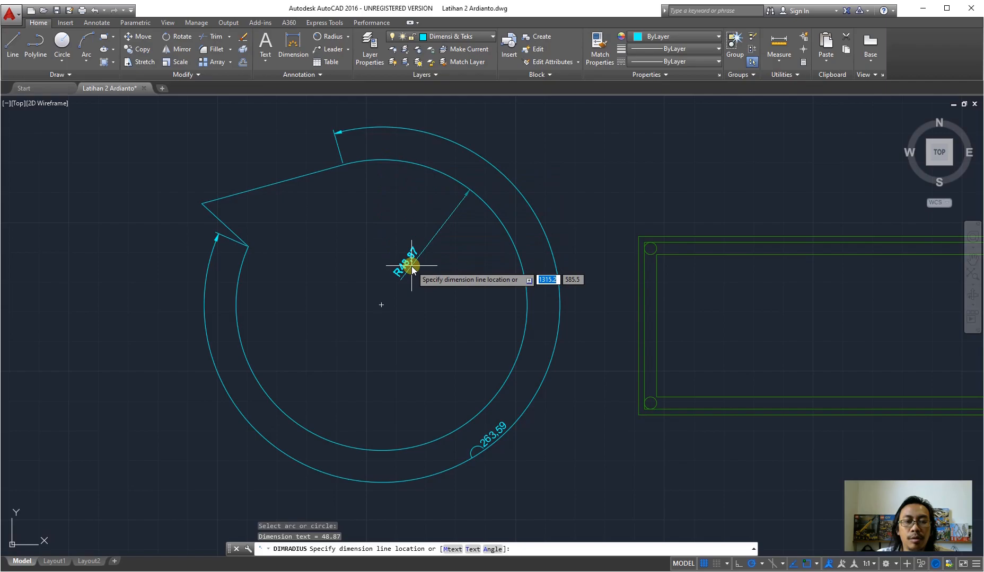
pyautogui.press('Escape')
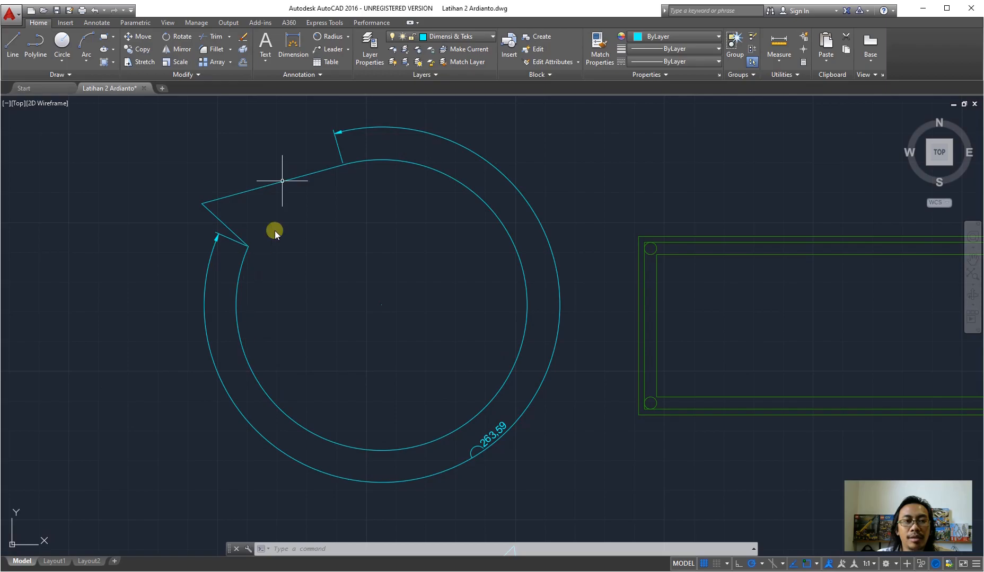
# Step: Add a Radius dimension to the polyline's arc segment, placing the text inside the arc toward its upper right
pyautogui.click(348, 36)
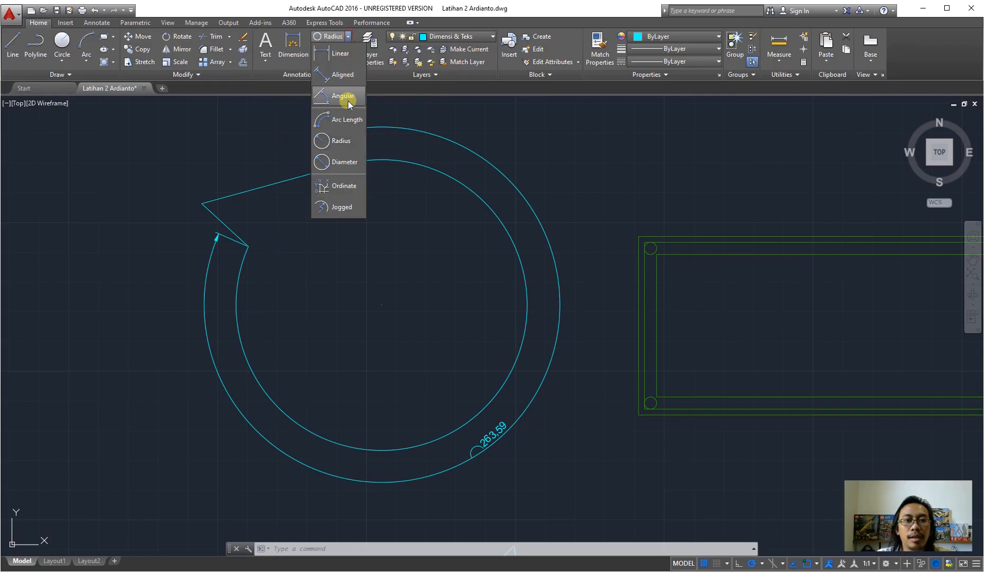
pyautogui.click(343, 151)
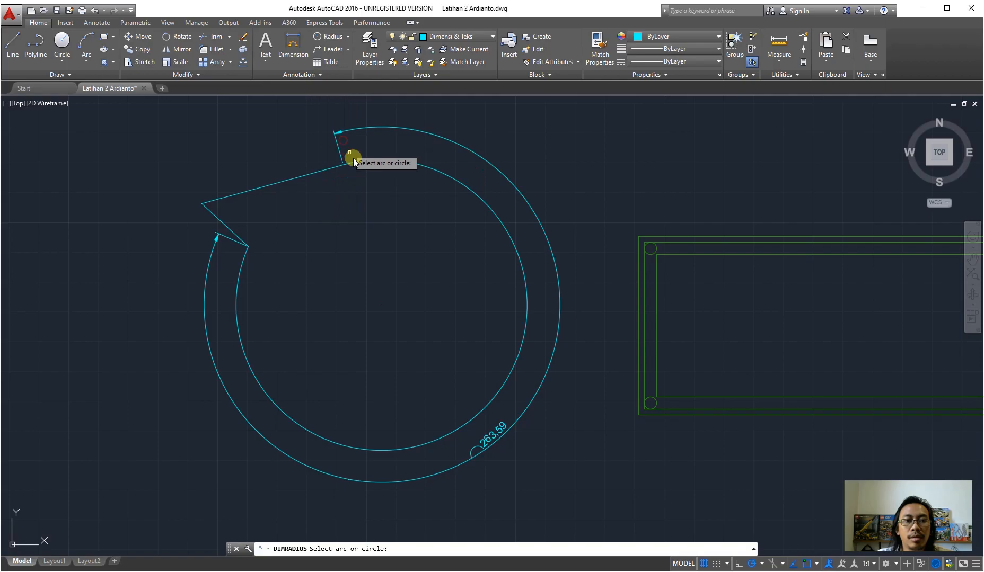
pyautogui.click(435, 174)
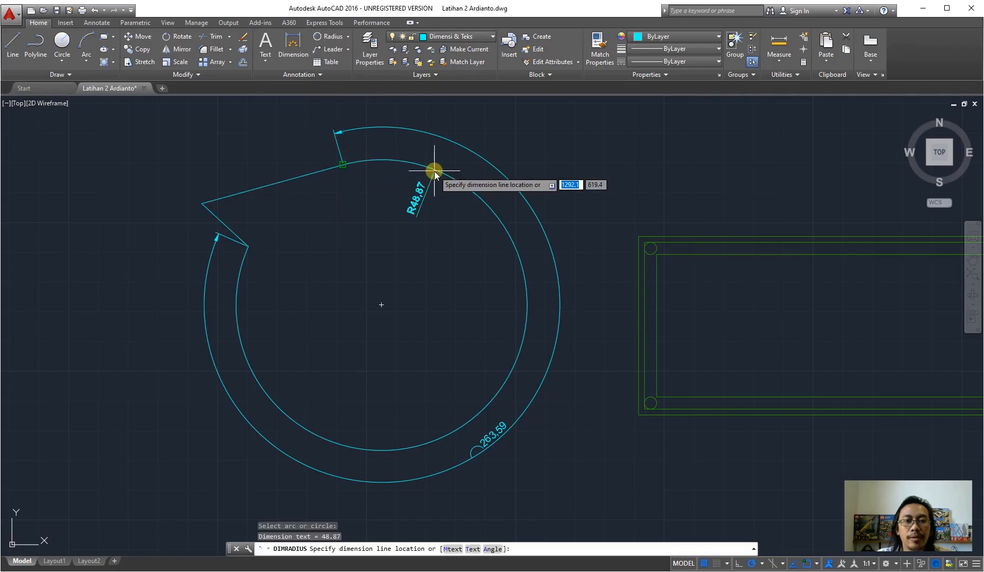
pyautogui.click(433, 262)
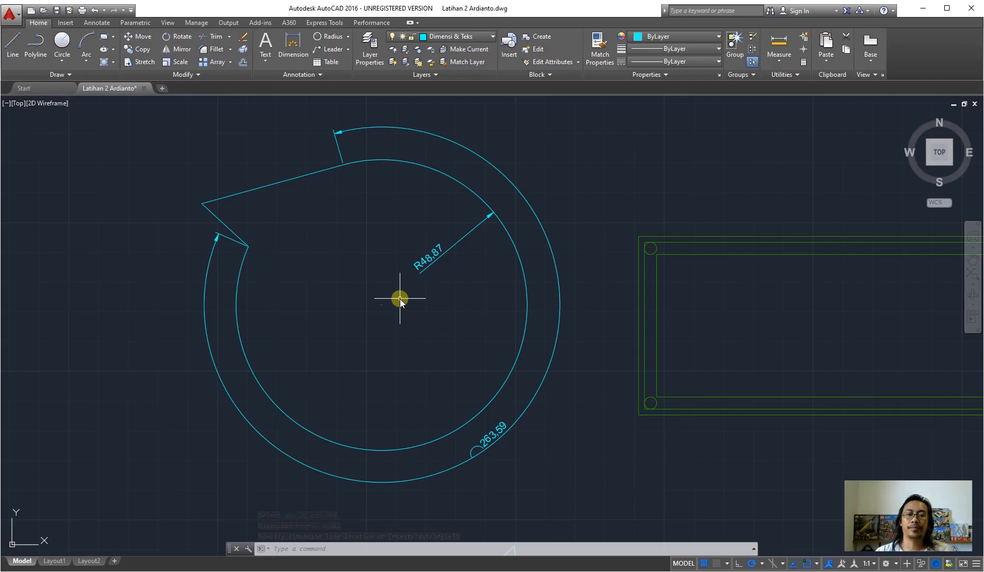
# Step: Delete the sample polyline and triangle together with their arc length, radius and angular dimensions
pyautogui.scroll(-4, 248, 220)
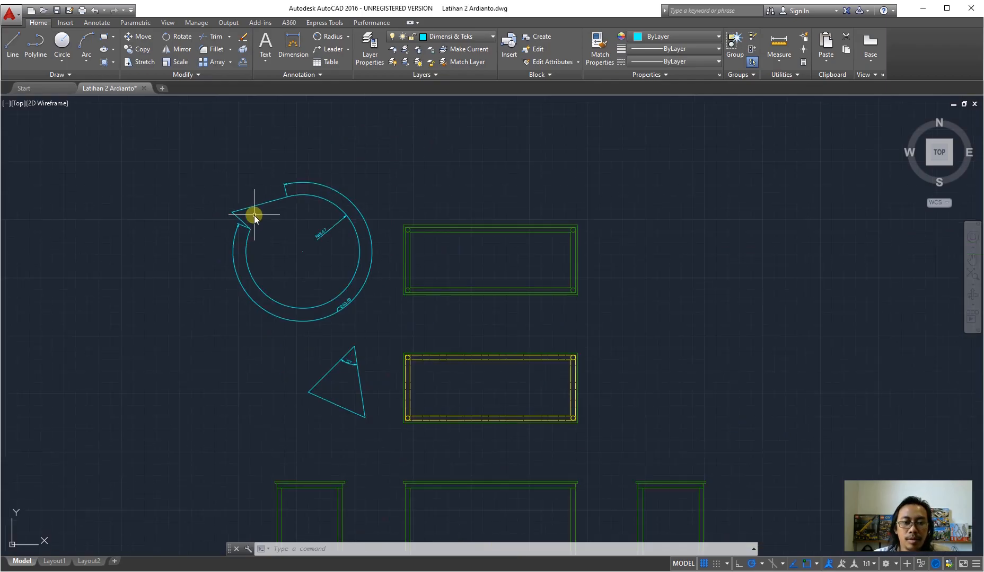
pyautogui.click(380, 435)
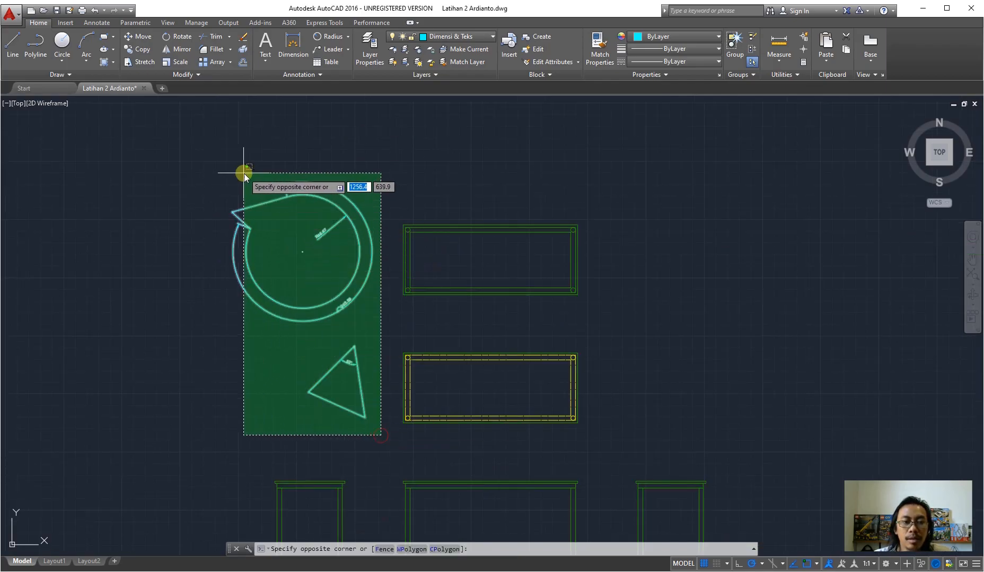
pyautogui.click(193, 160)
pyautogui.press('Delete')
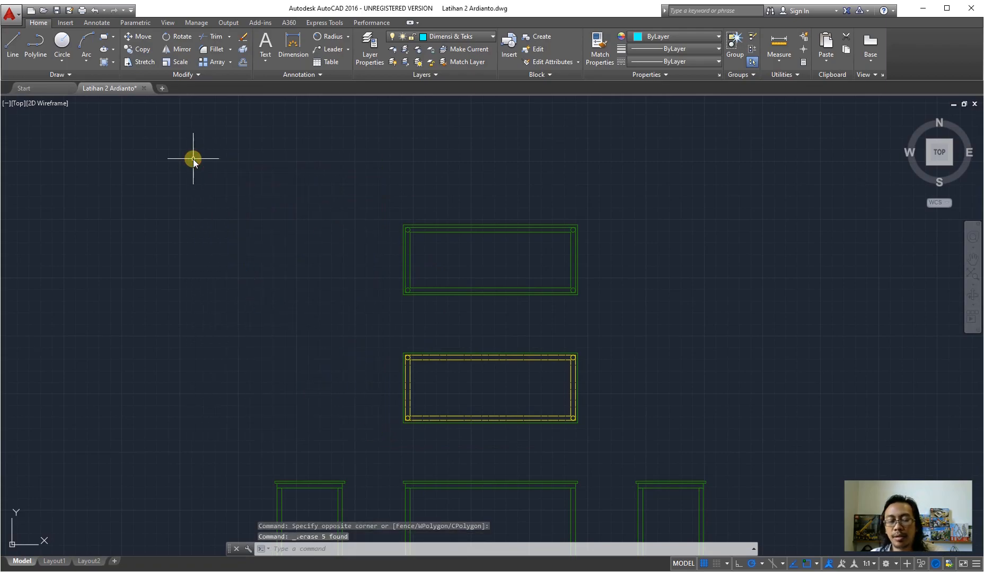
# Step: Add a vertical Linear dimension to the left edge of the top view with dashed hidden lines, offsetting the dimension line 10 units outward
pyautogui.scroll(2, 451, 432)
pyautogui.scroll(2, 450, 432)
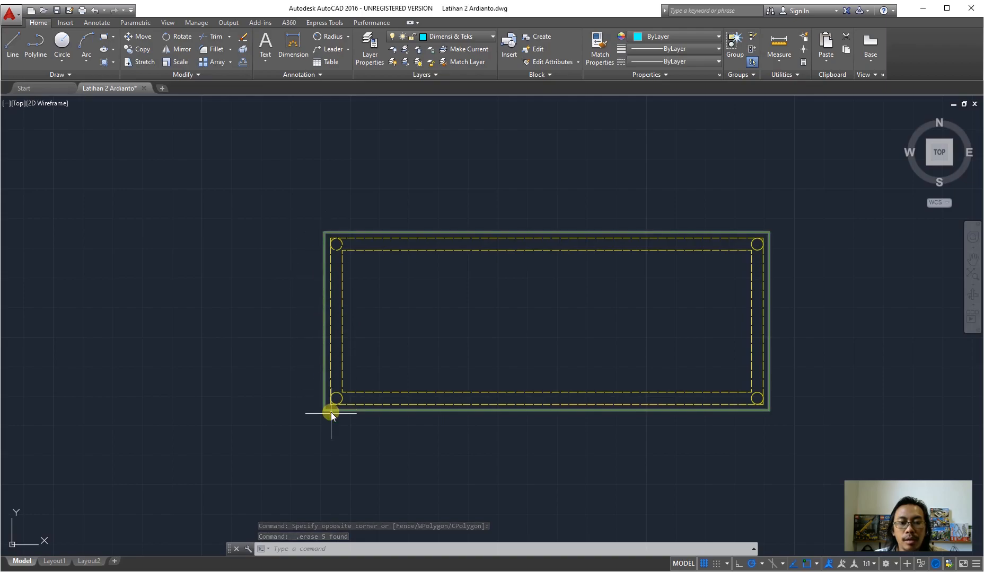
pyautogui.click(348, 36)
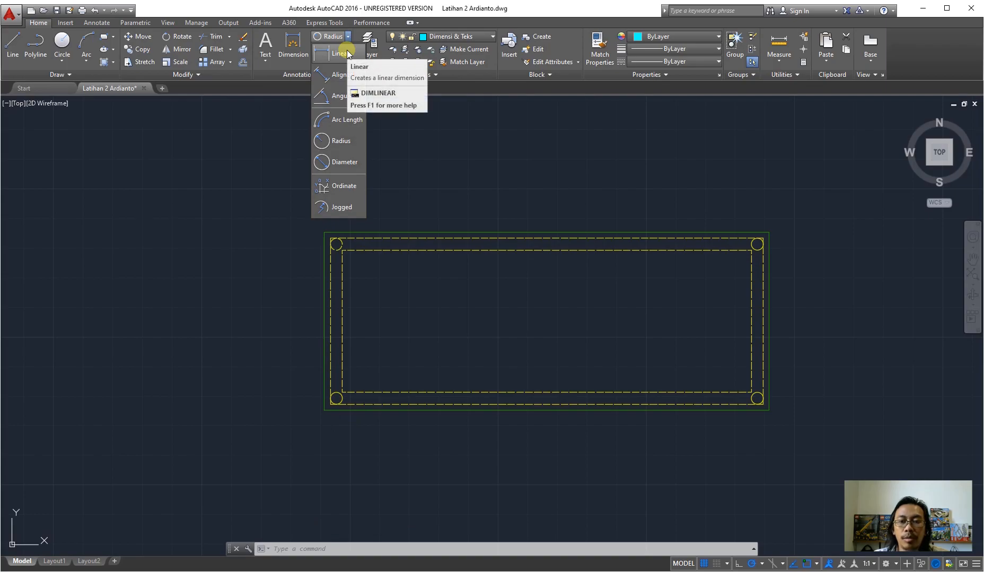
pyautogui.click(347, 52)
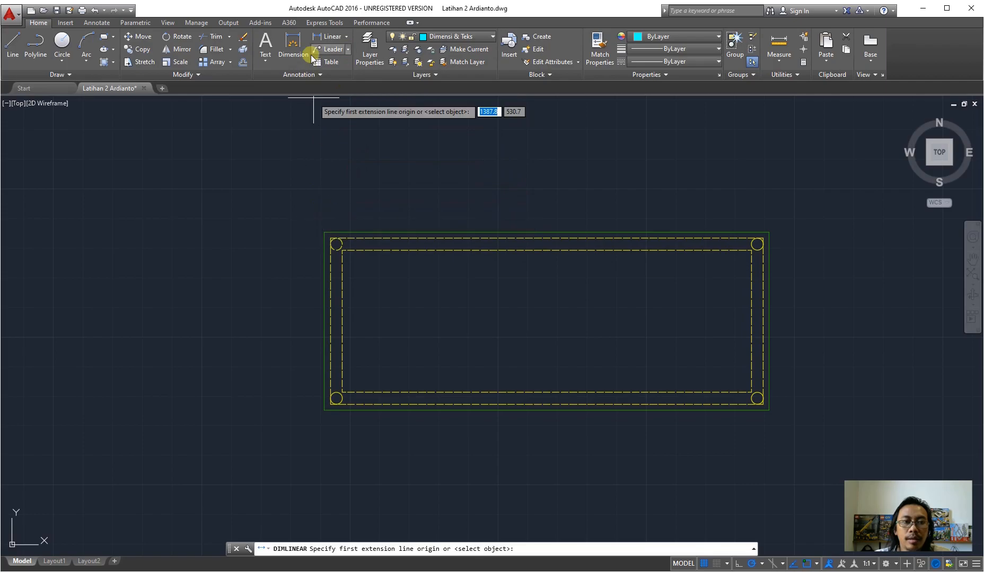
pyautogui.click(346, 36)
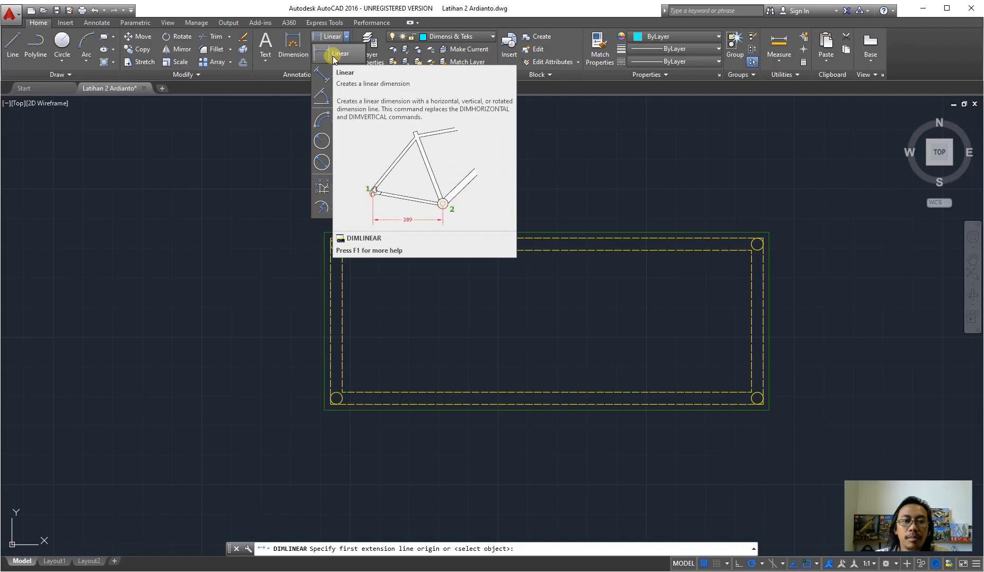
pyautogui.click(333, 56)
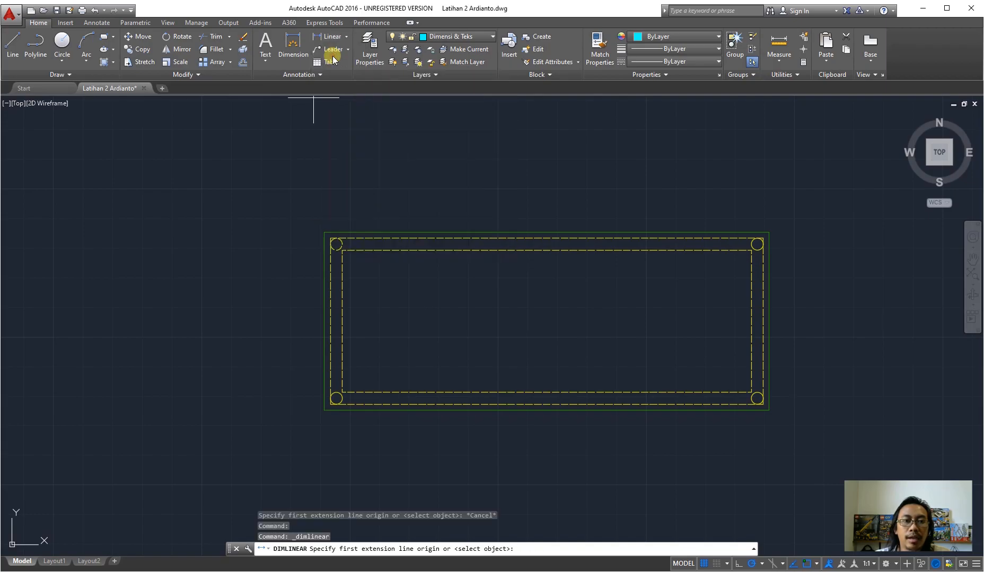
pyautogui.click(324, 232)
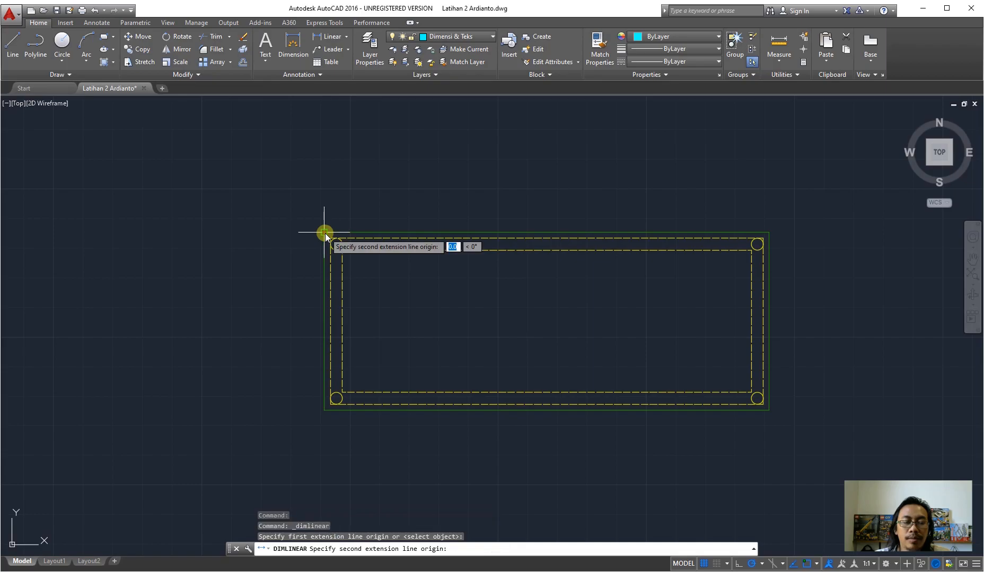
pyautogui.click(323, 410)
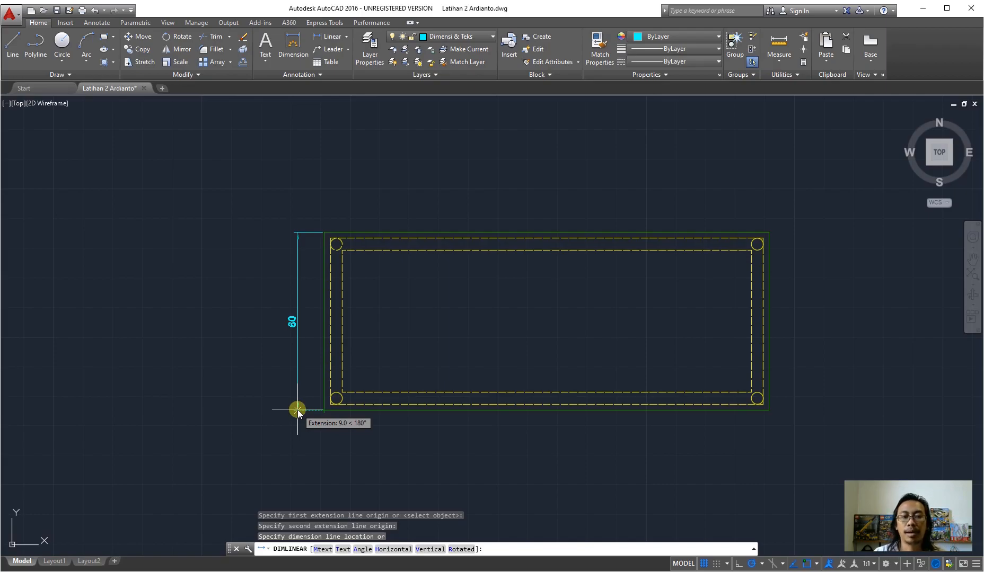
pyautogui.write('10')
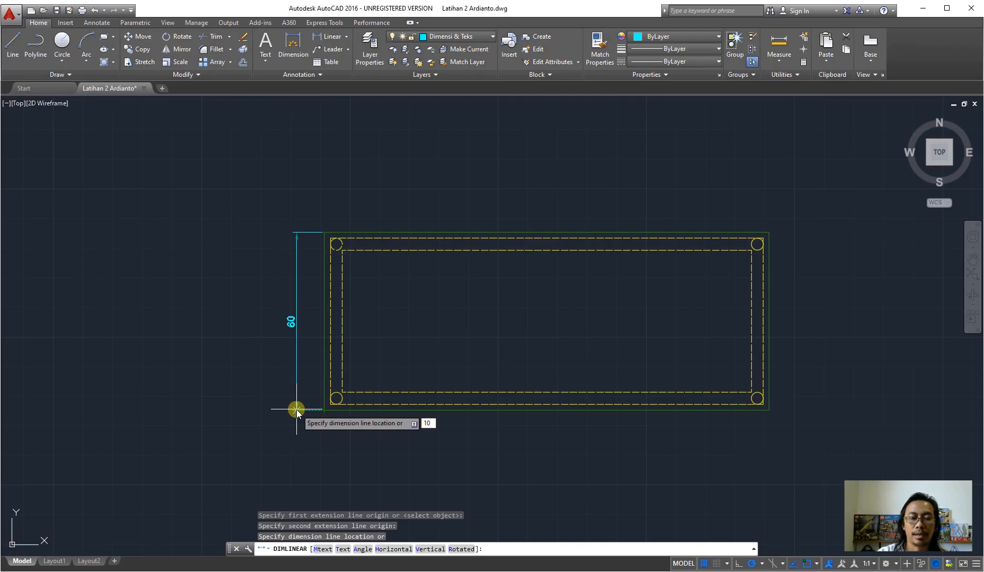
pyautogui.press('Return')
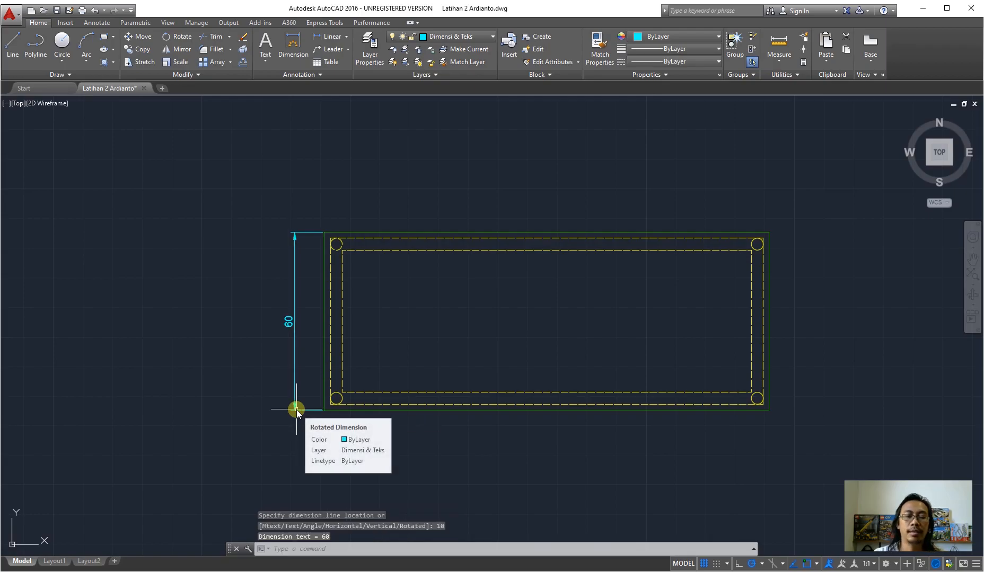
# Step: Check the gap between the vertical dimension line and the table's left edge using a temporary line, without keeping the line
pyautogui.scroll(4, 307, 377)
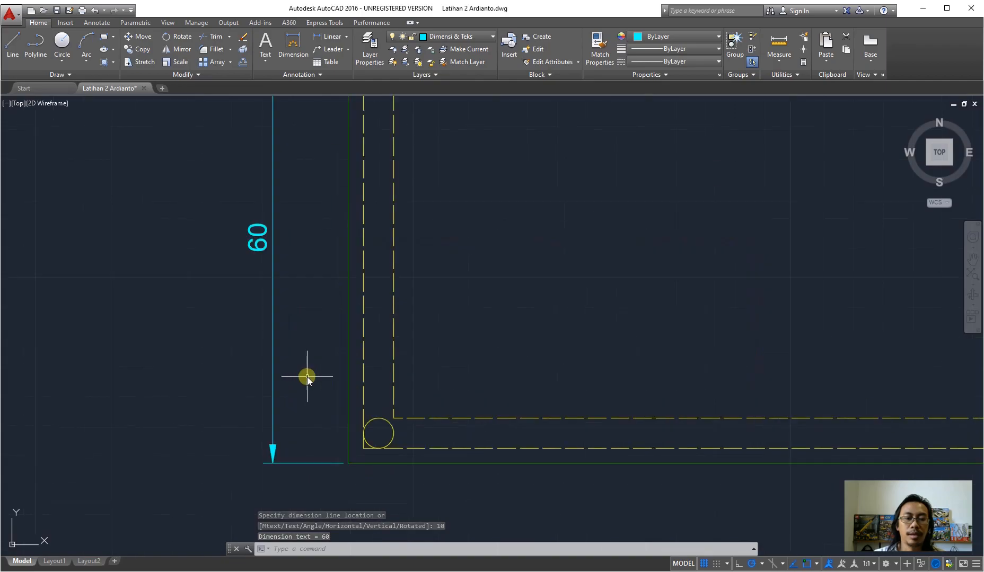
pyautogui.click(12, 43)
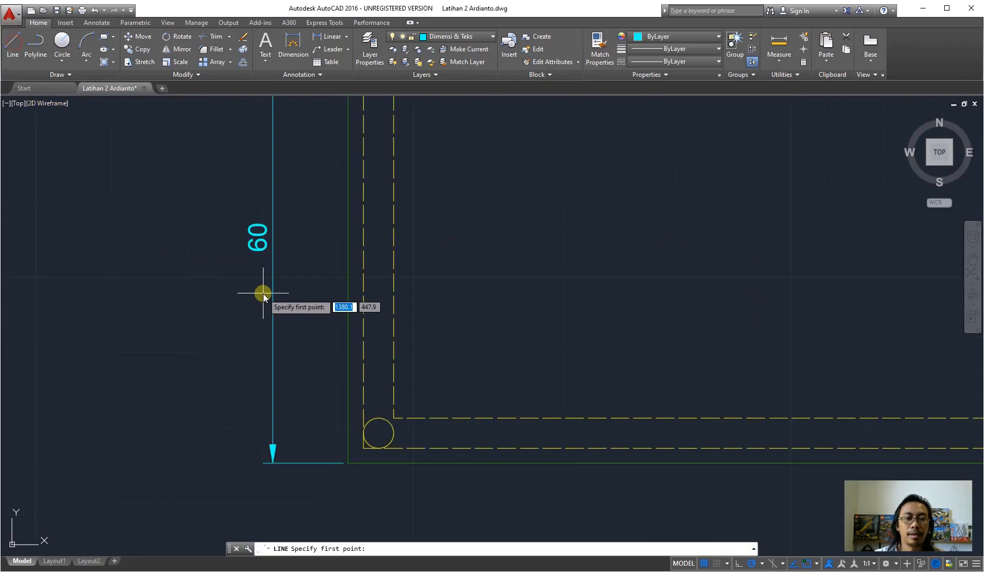
pyautogui.click(273, 238)
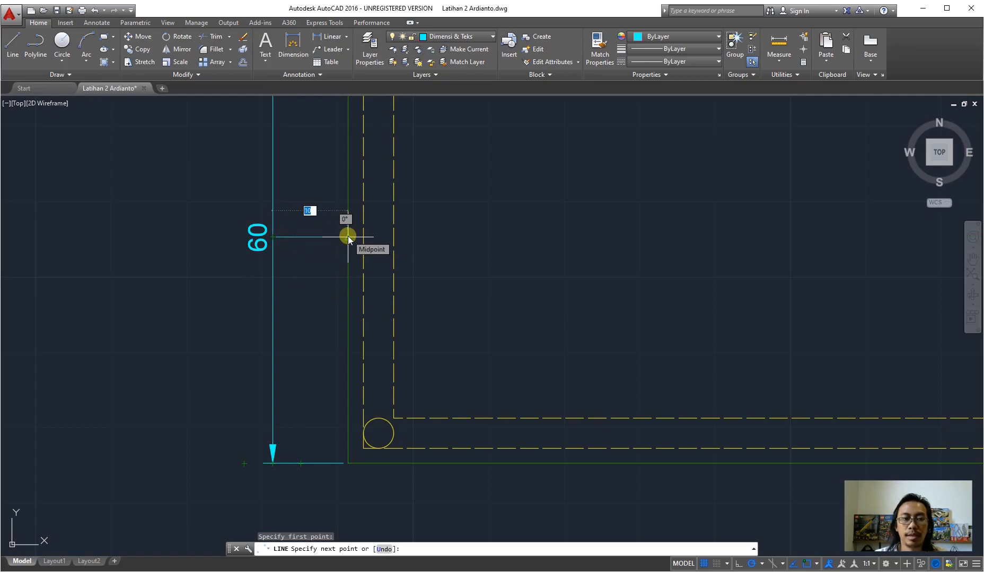
pyautogui.press('Escape')
pyautogui.scroll(-3, 402, 315)
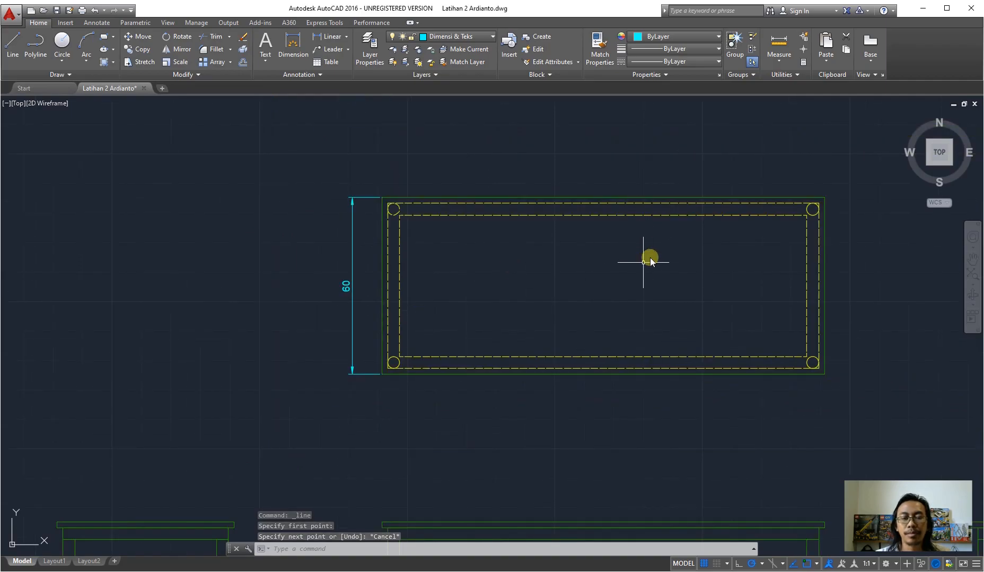
# Step: Examine the vertical dimension's text, arrowhead and extension line offset at the table's upper-left corner
pyautogui.moveTo(345, 127); pyautogui.dragTo(286, 158, button='middle')
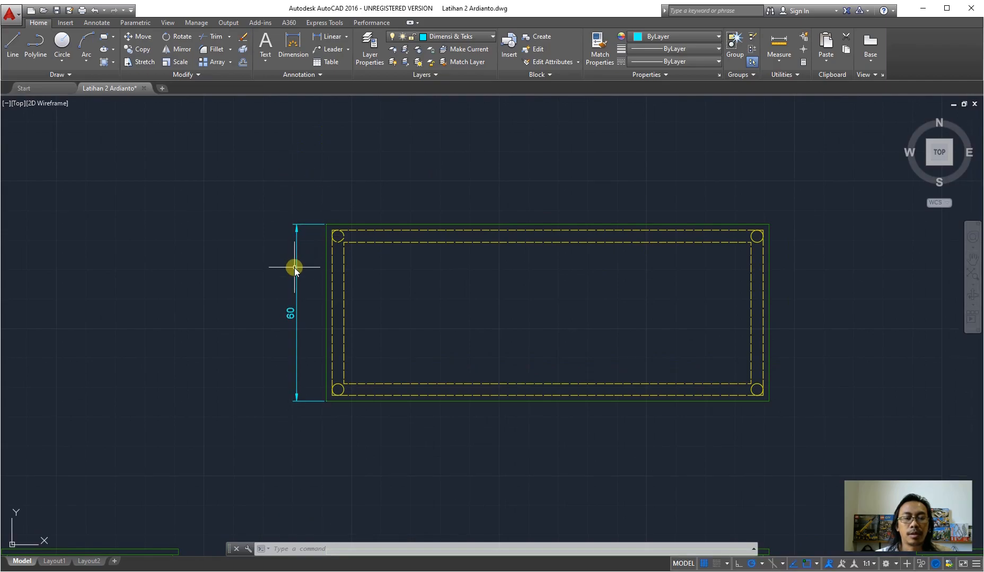
pyautogui.scroll(2, 272, 321)
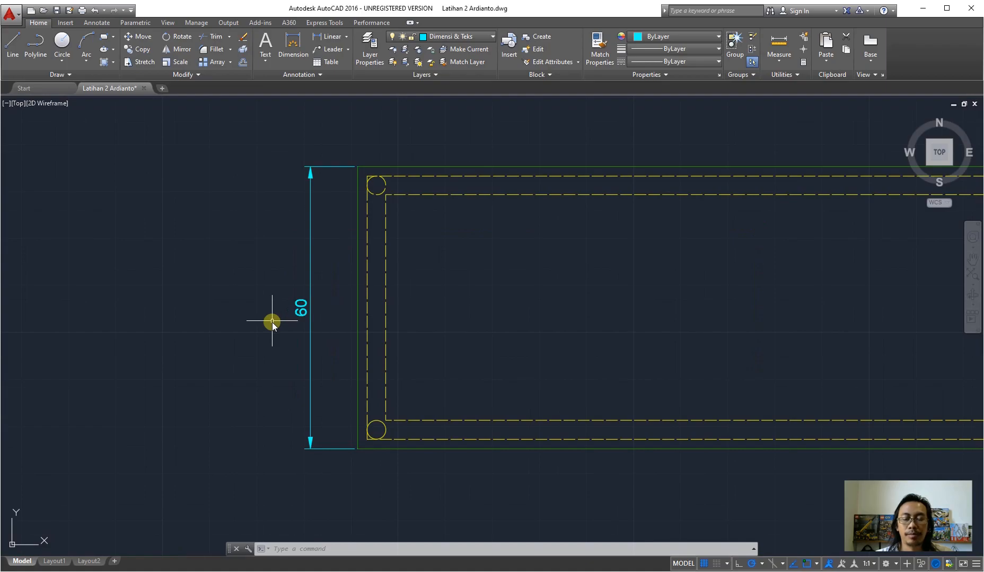
pyautogui.moveTo(279, 252); pyautogui.dragTo(182, 249, button='middle')
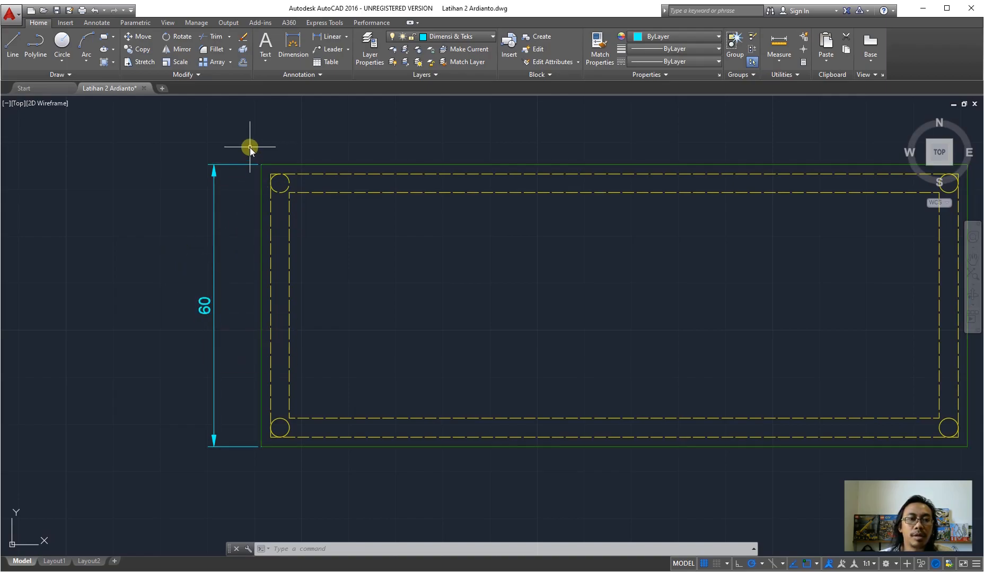
pyautogui.scroll(5, 235, 152)
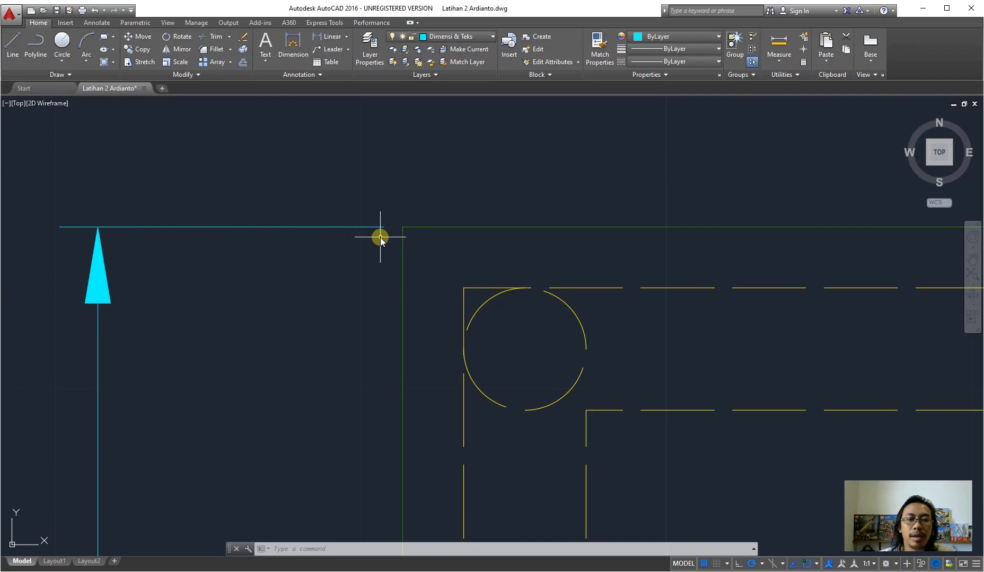
pyautogui.scroll(-6, 360, 217)
pyautogui.scroll(-2, 359, 217)
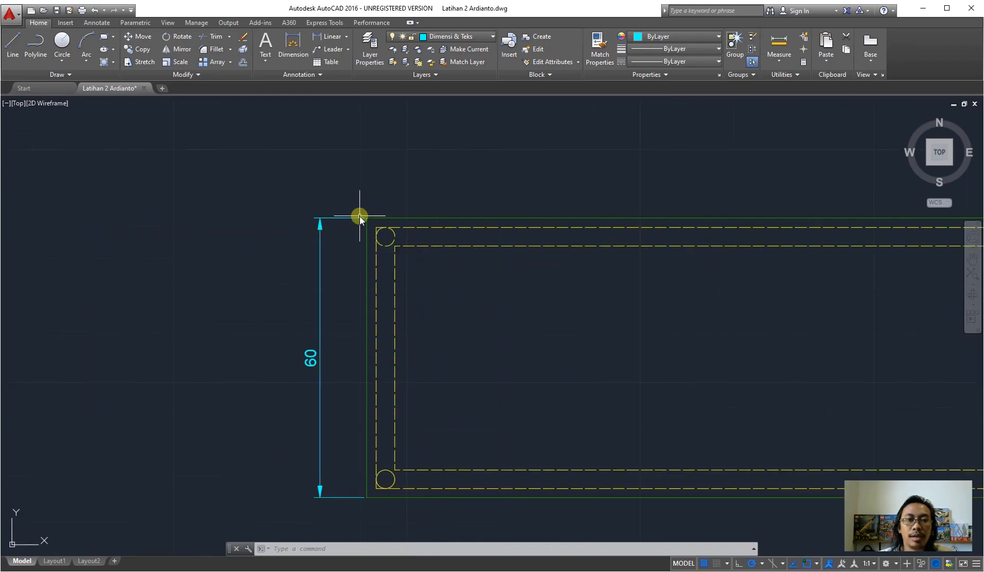
pyautogui.moveTo(358, 216); pyautogui.dragTo(333, 208, button='middle')
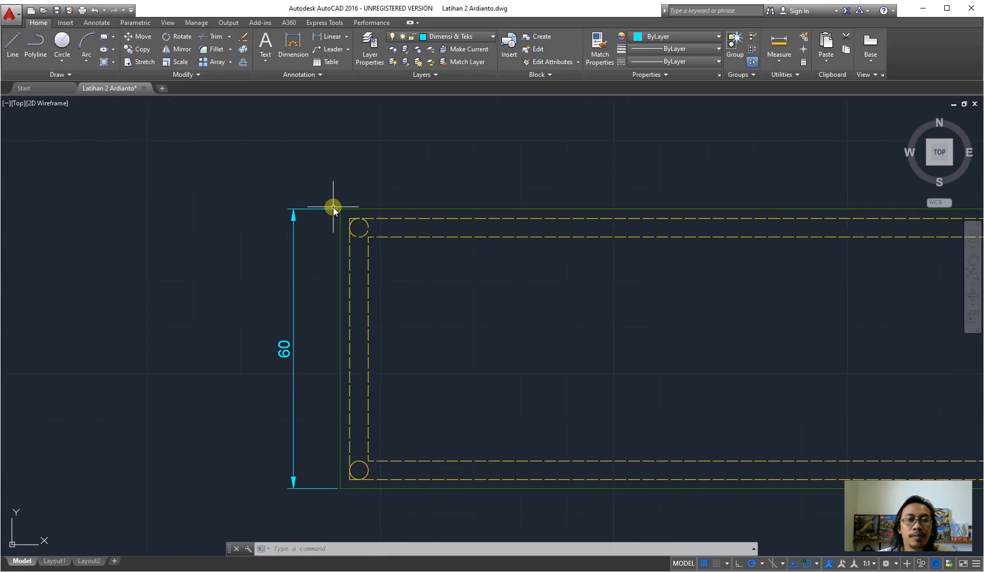
pyautogui.click(313, 74)
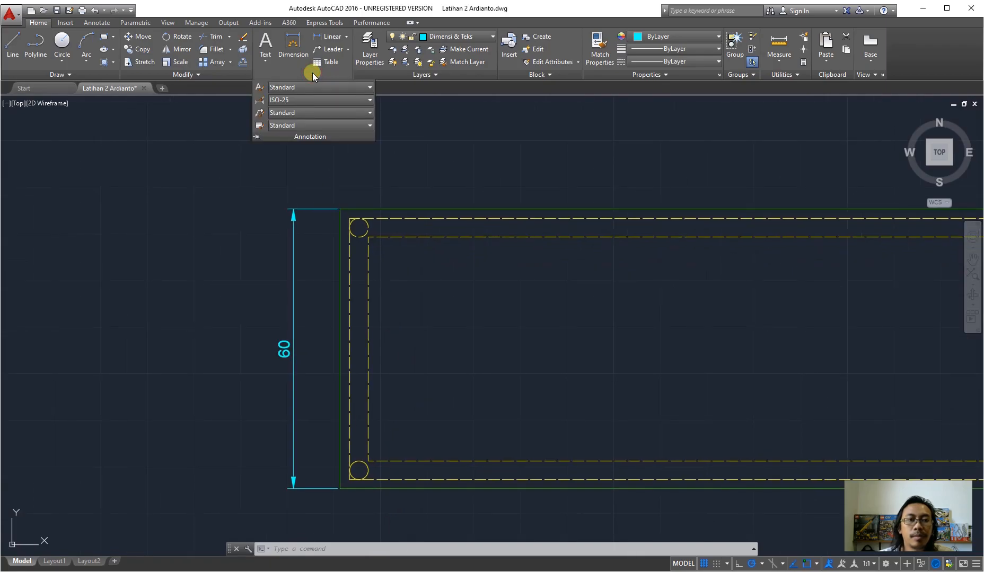
pyautogui.click(208, 122)
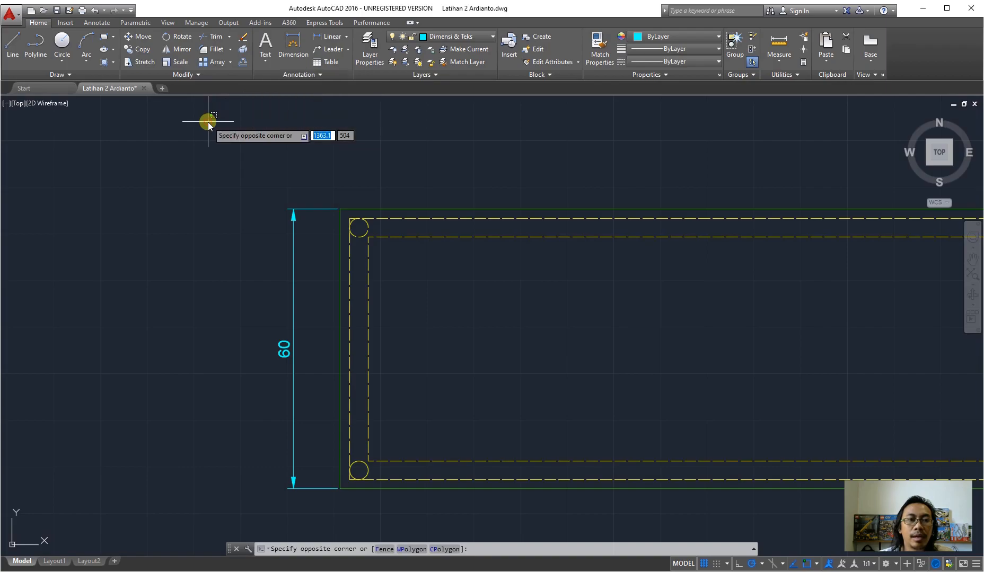
pyautogui.press('Escape')
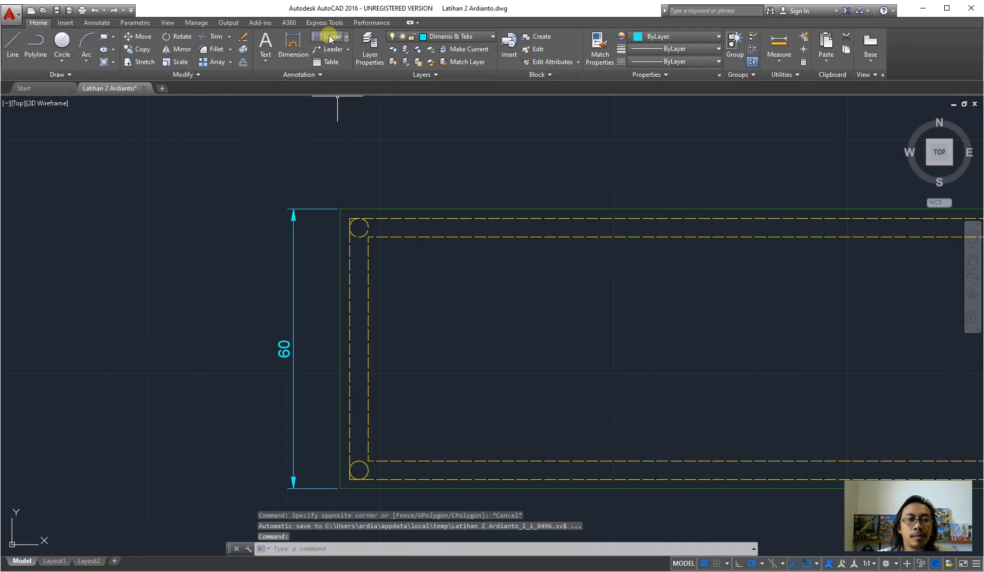
# Step: Open the Dimension Style Manager and select the Standard style
pyautogui.click(320, 74)
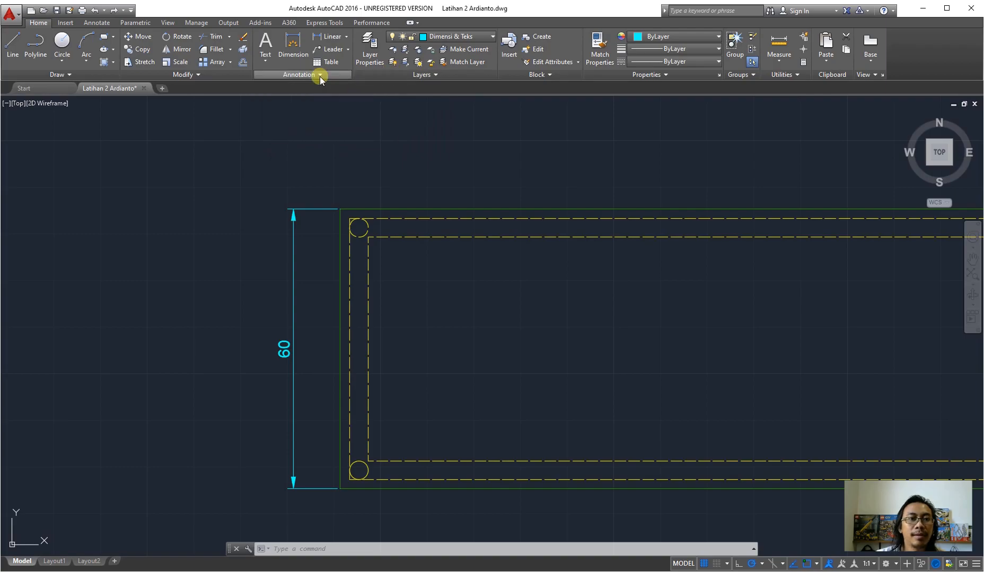
pyautogui.click(314, 76)
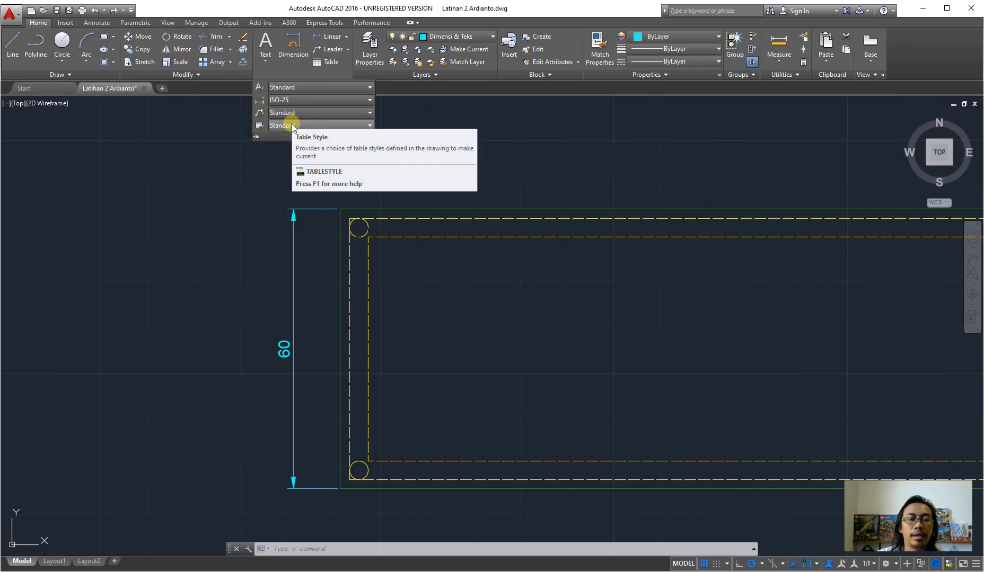
pyautogui.click(317, 102)
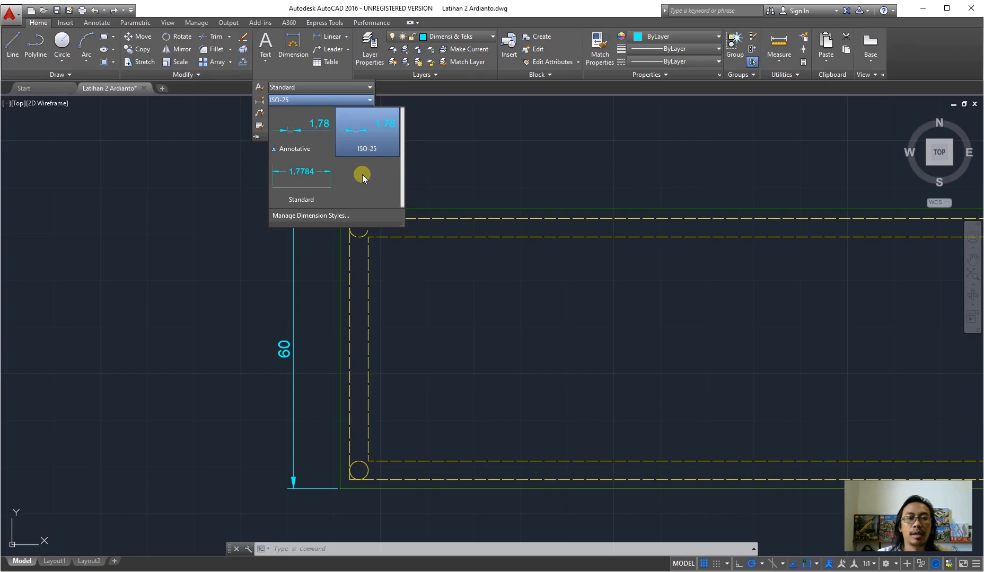
pyautogui.click(325, 216)
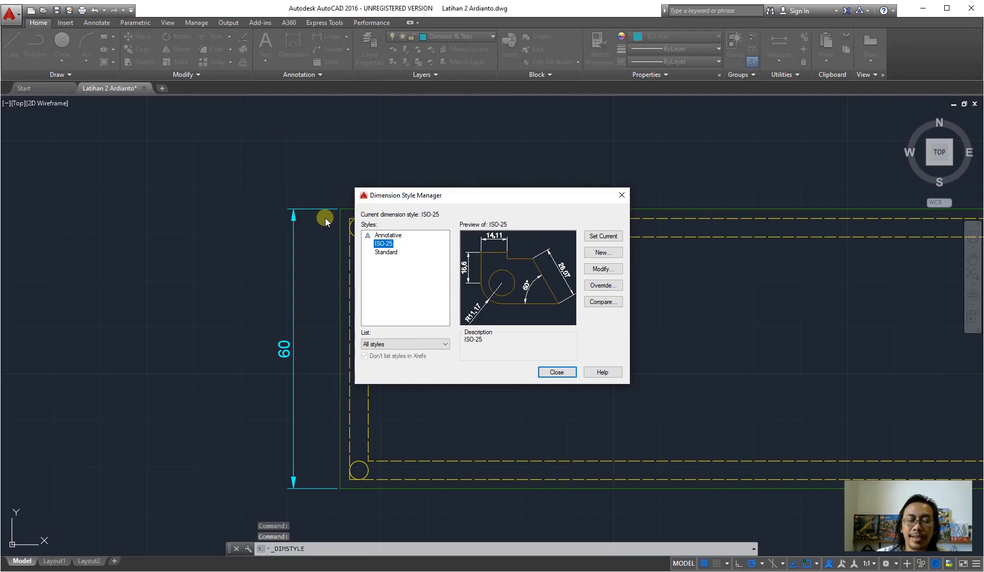
pyautogui.click(388, 252)
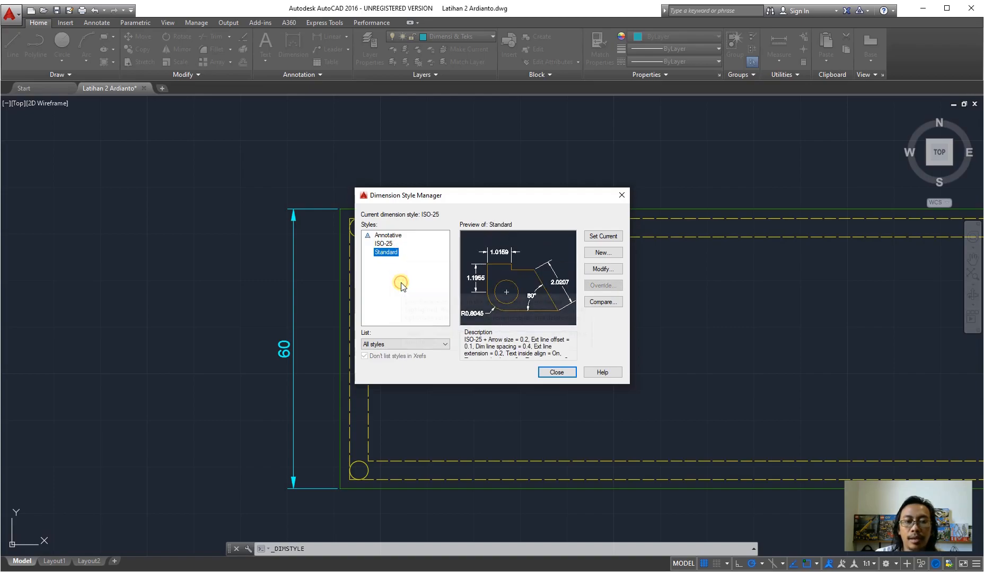
pyautogui.click(587, 203)
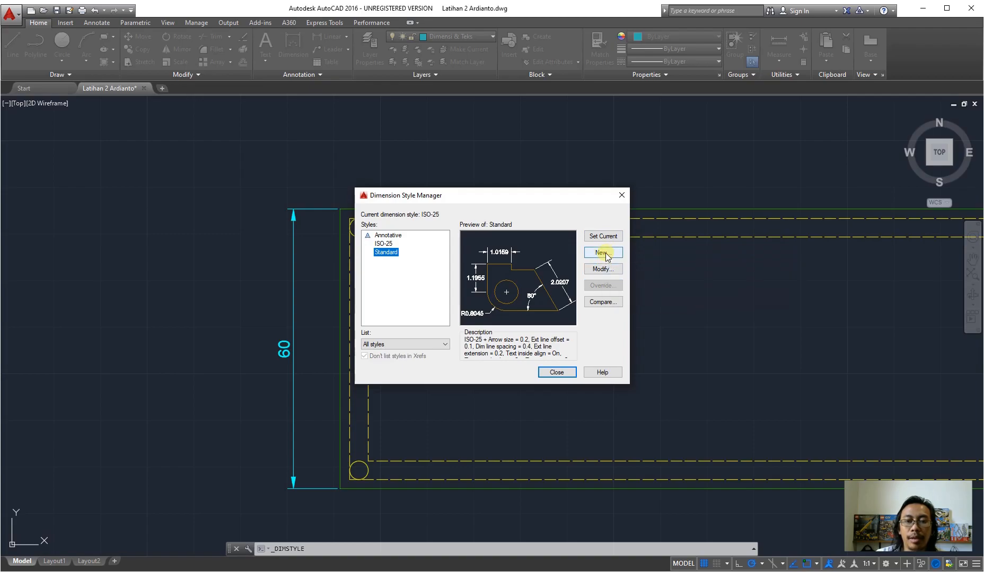
# Step: Create a new dimension style named "Dimensi" based on Standard for all dimensions, and continue to its settings
pyautogui.click(605, 254)
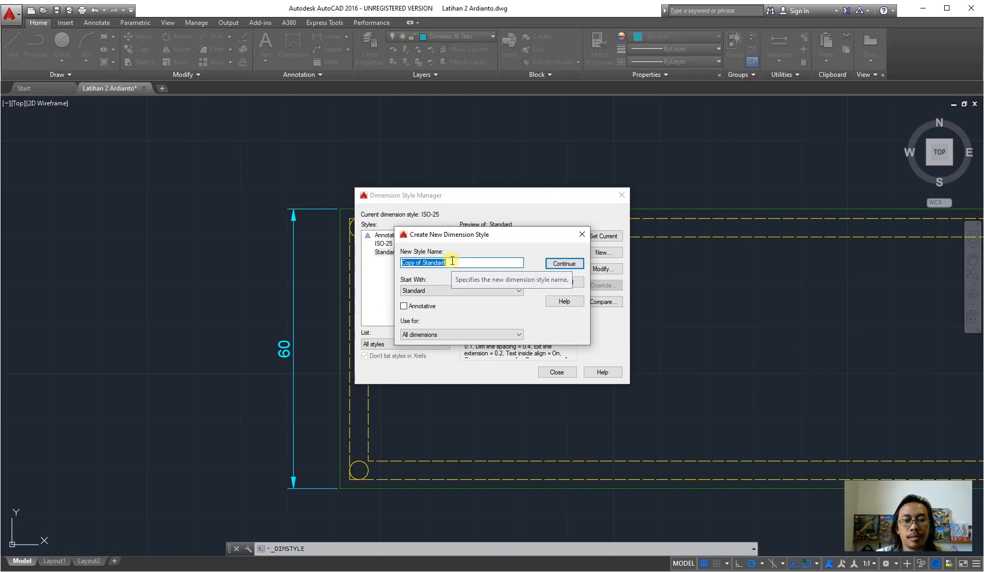
pyautogui.write('Dimensi')
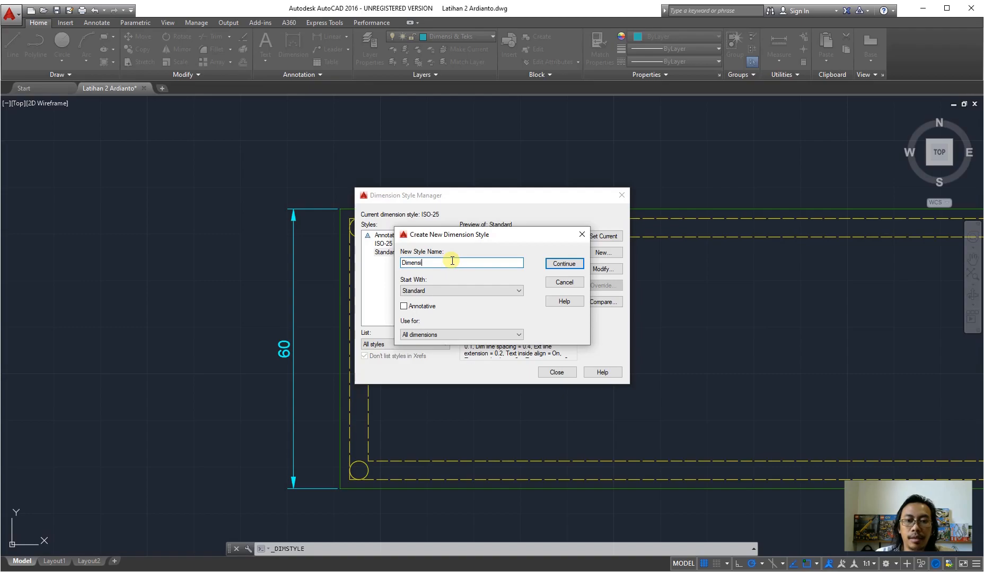
pyautogui.click(506, 290)
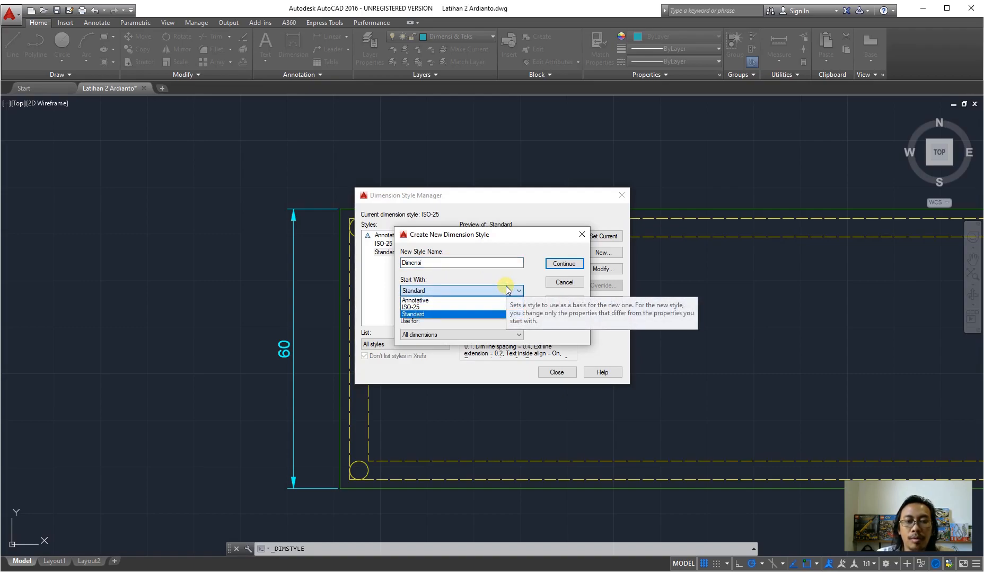
pyautogui.click(506, 290)
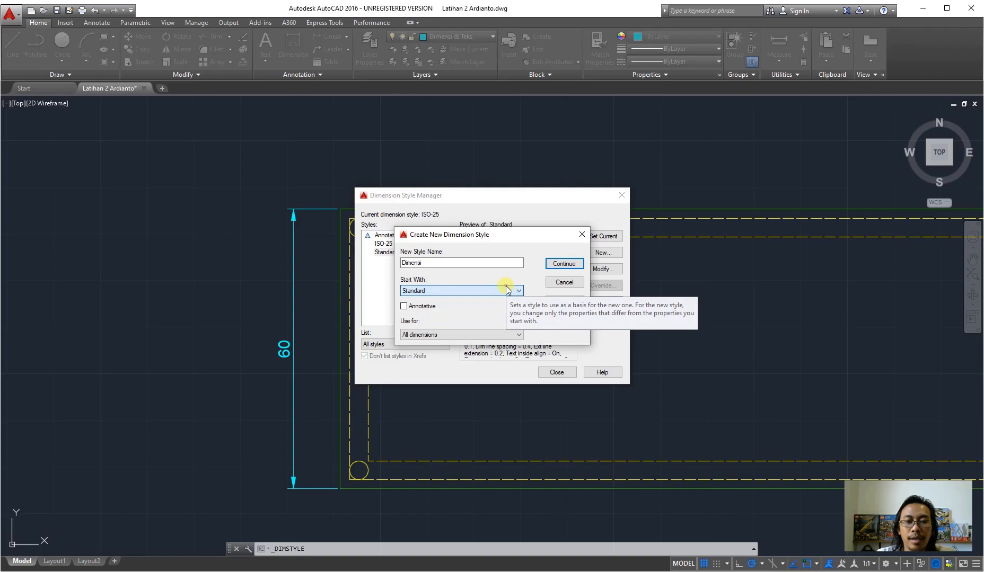
pyautogui.click(563, 264)
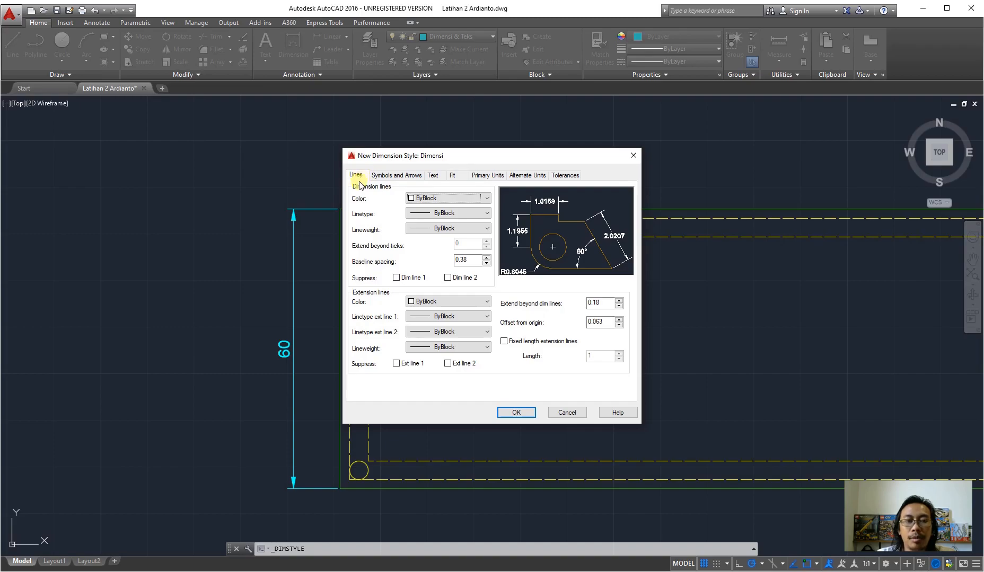
# Step: Review the new style's settings for arrows, text, fit, primary units, alternate units and tolerances
pyautogui.click(386, 176)
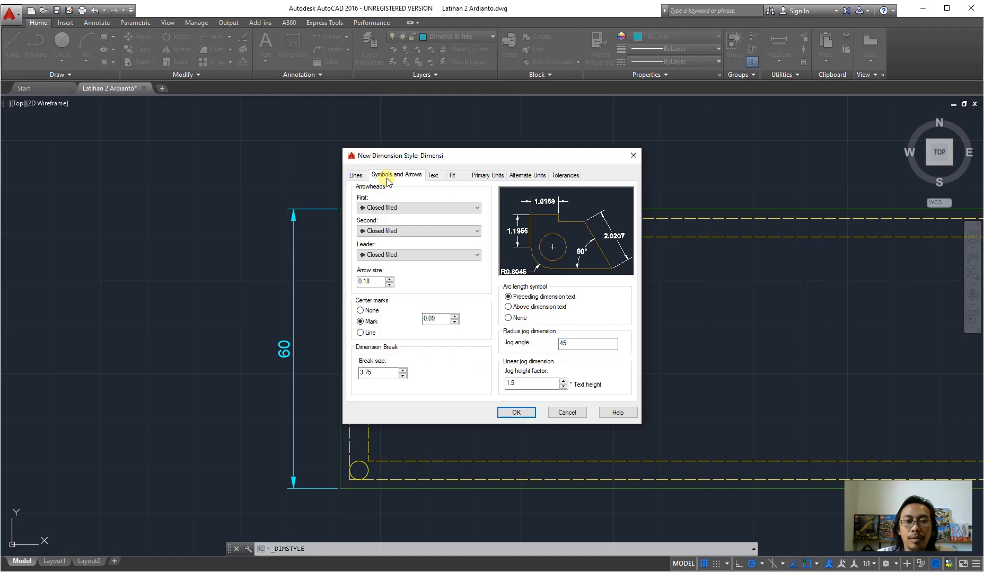
pyautogui.click(432, 176)
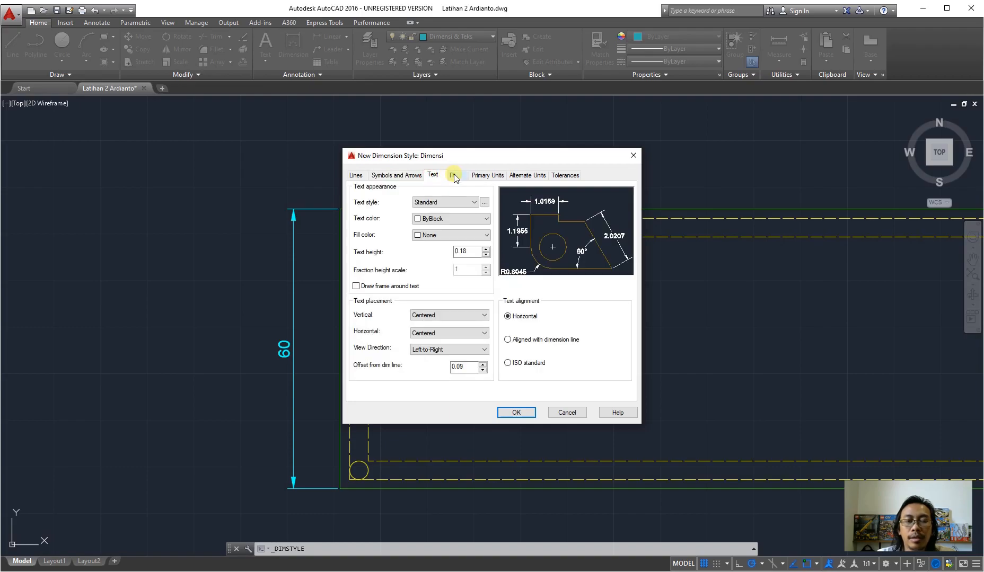
pyautogui.click(453, 175)
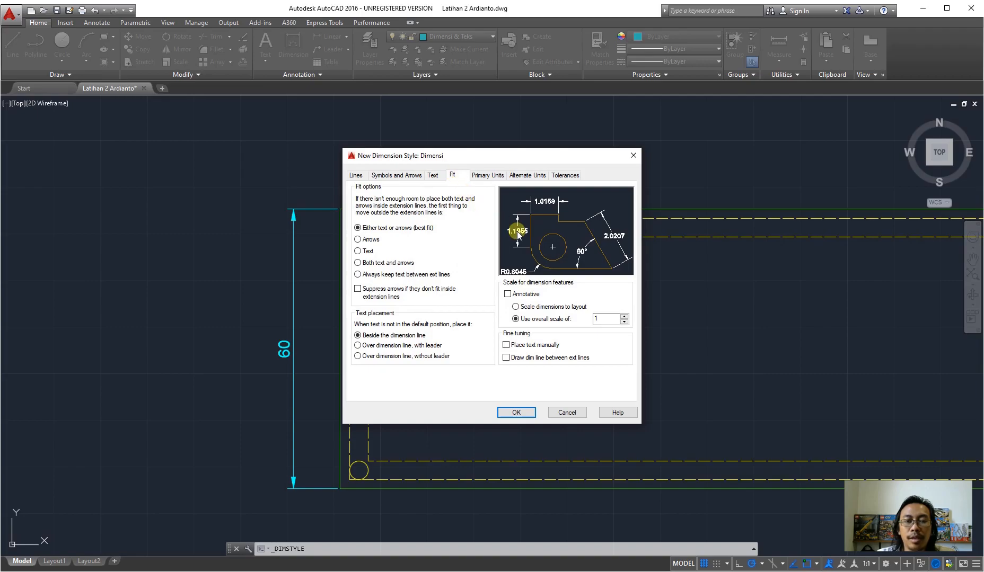
pyautogui.click(488, 177)
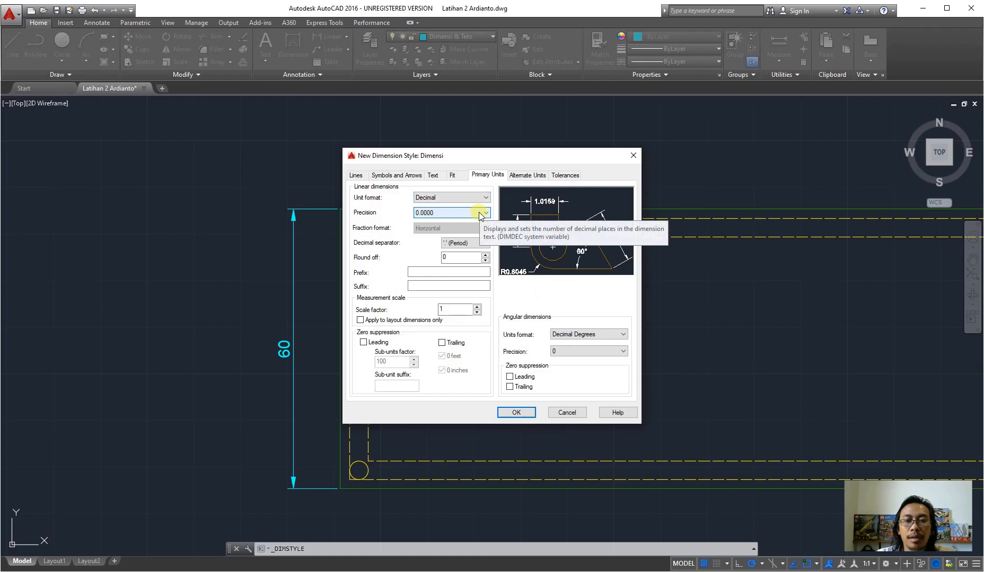
pyautogui.click(527, 176)
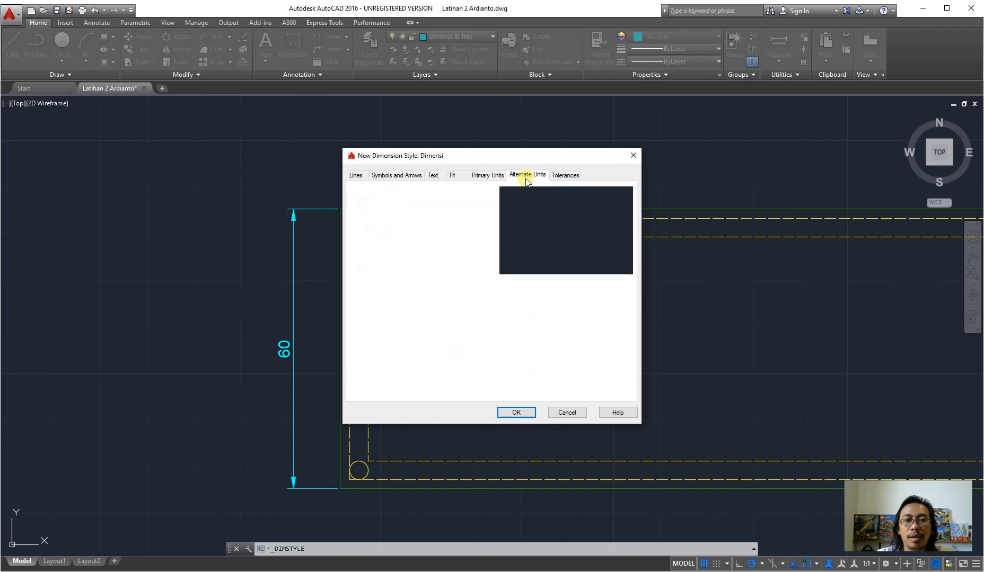
pyautogui.click(564, 176)
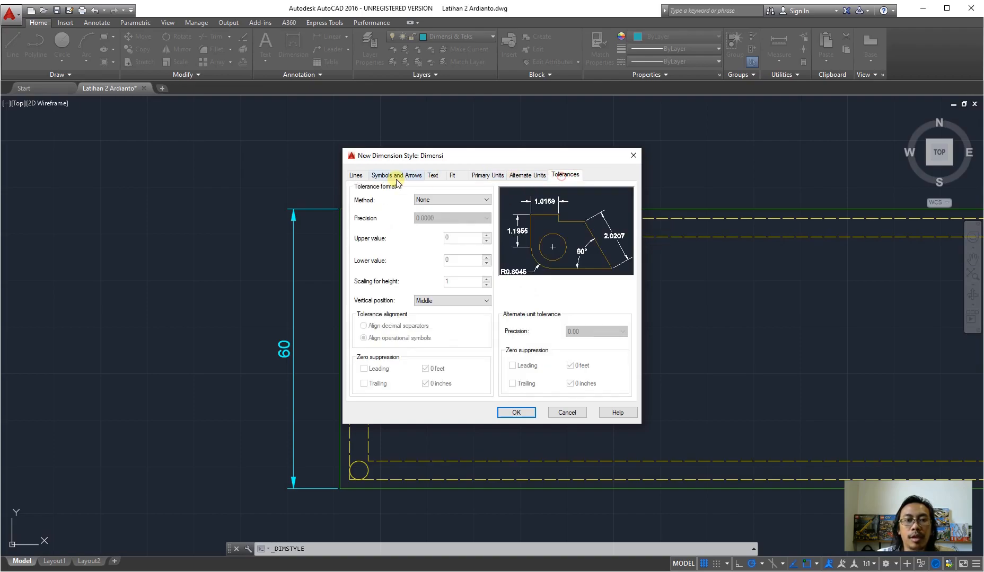
# Step: Set the style's extension lines to extend 0.2 beyond the dimension lines and to start at a 0.1 offset from the origin
pyautogui.click(364, 177)
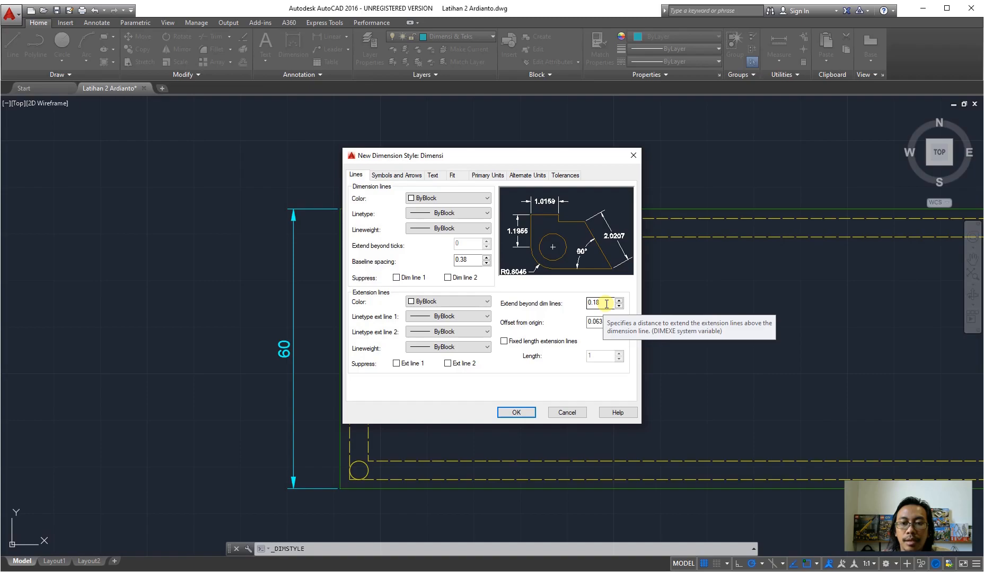
pyautogui.moveTo(606, 304); pyautogui.dragTo(592, 304)
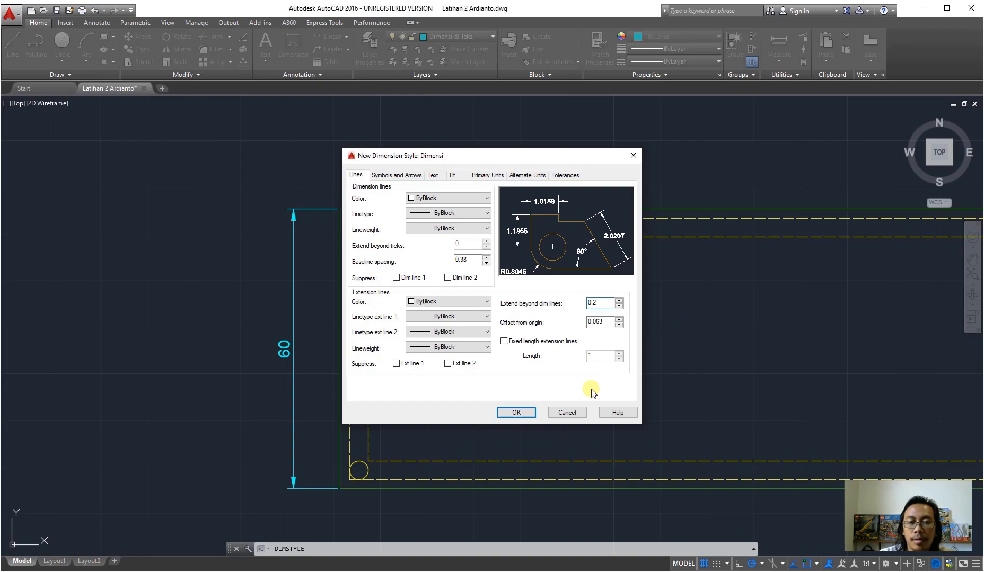
pyautogui.doubleClick(609, 325)
pyautogui.write('2')
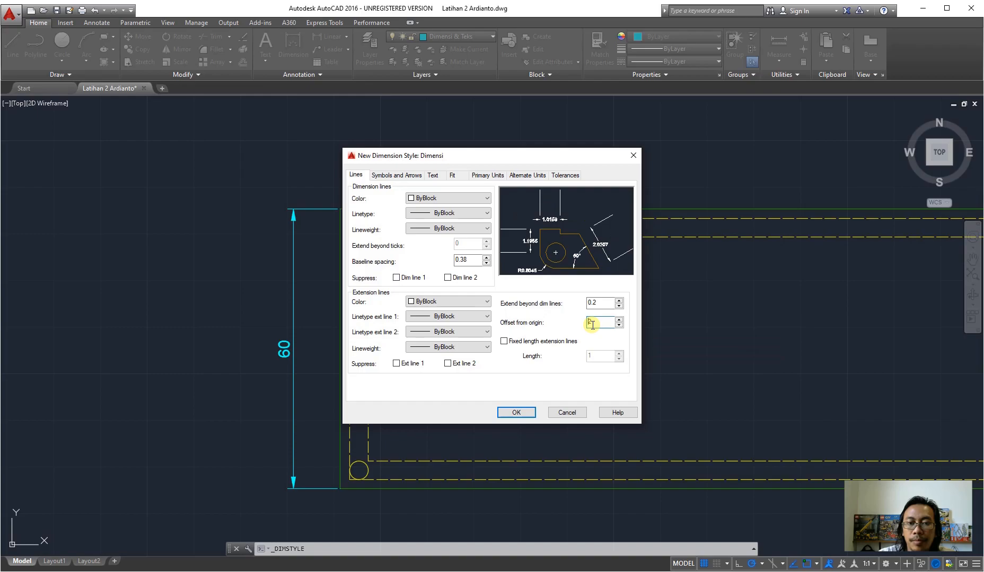
pyautogui.moveTo(595, 324); pyautogui.dragTo(580, 325)
pyautogui.write('0.2')
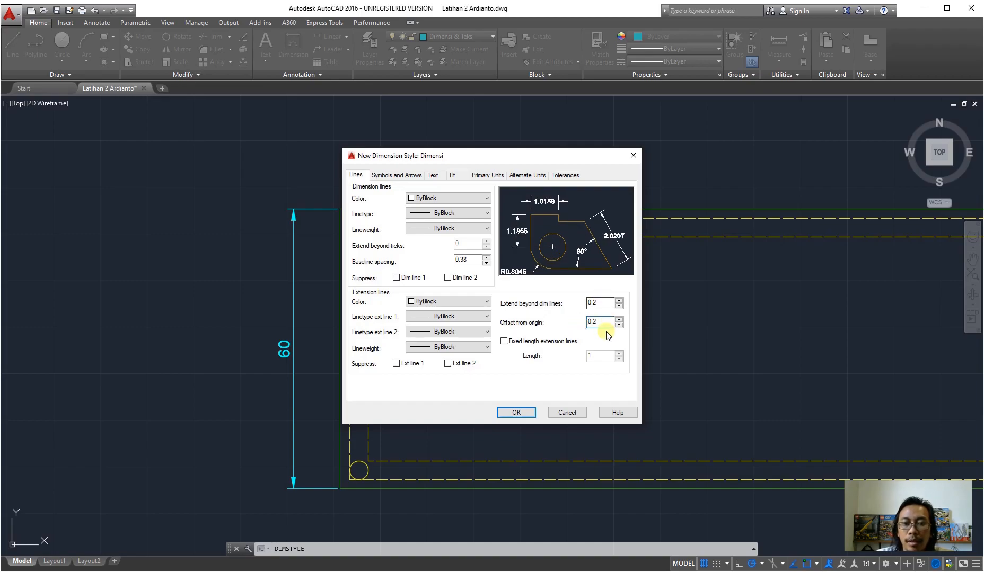
pyautogui.moveTo(605, 324); pyautogui.dragTo(594, 324)
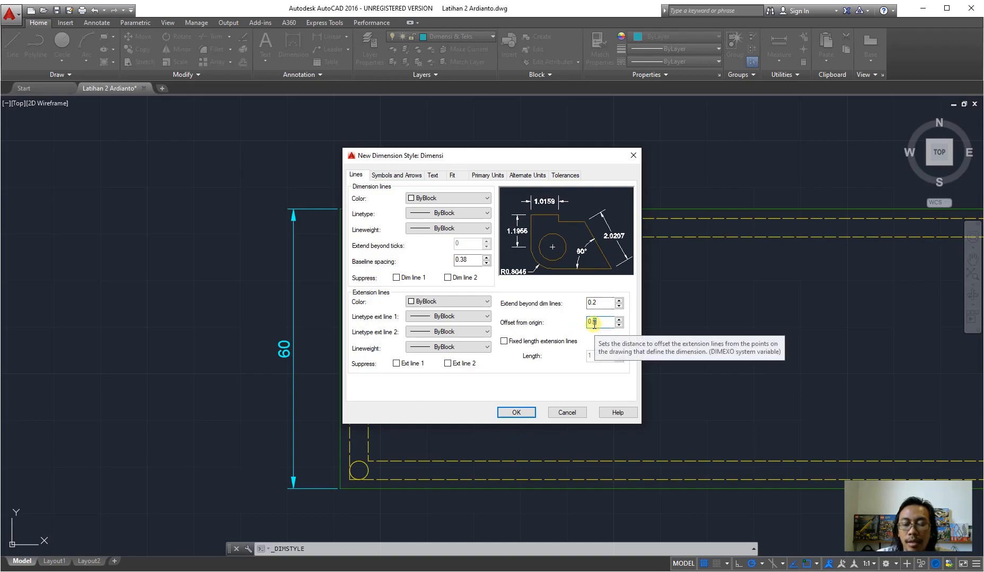
pyautogui.write('1')
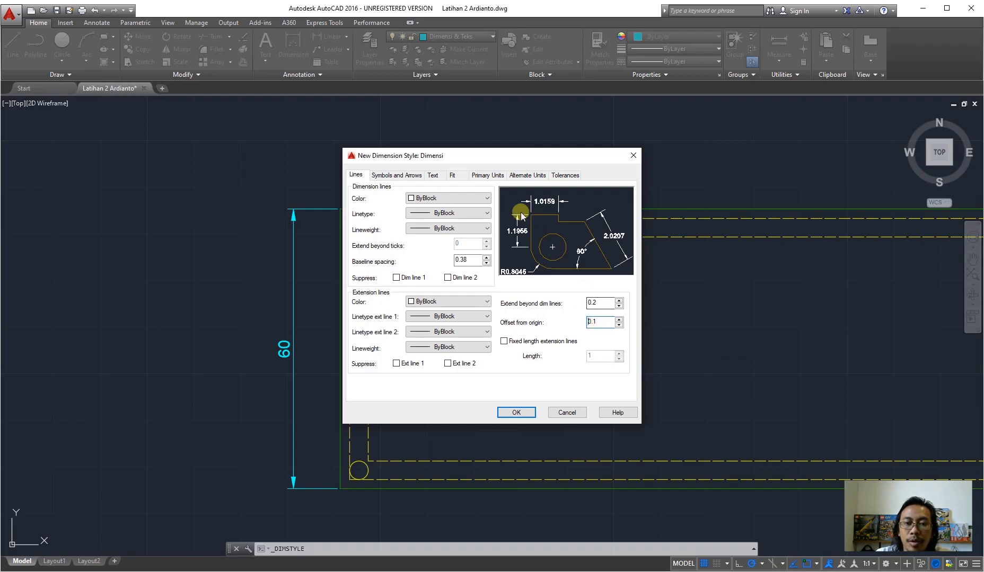
pyautogui.moveTo(609, 321); pyautogui.dragTo(595, 323)
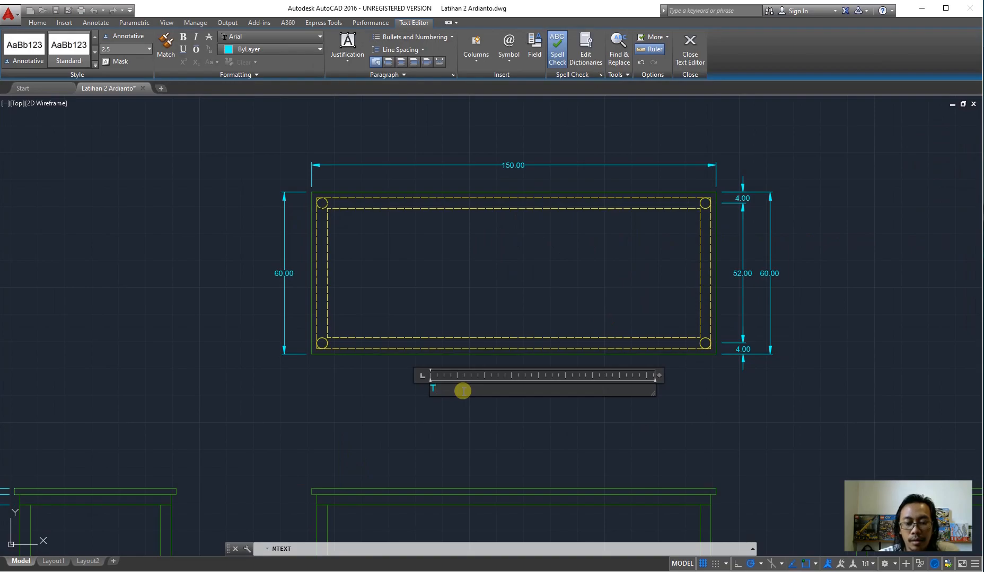
# Step: Write a two-line caption below the table's top view, reading "TAMPAK ATAS MEJA MAKAN" and "SKALA 1:5"
pyautogui.write('AMPAK ATAS ')
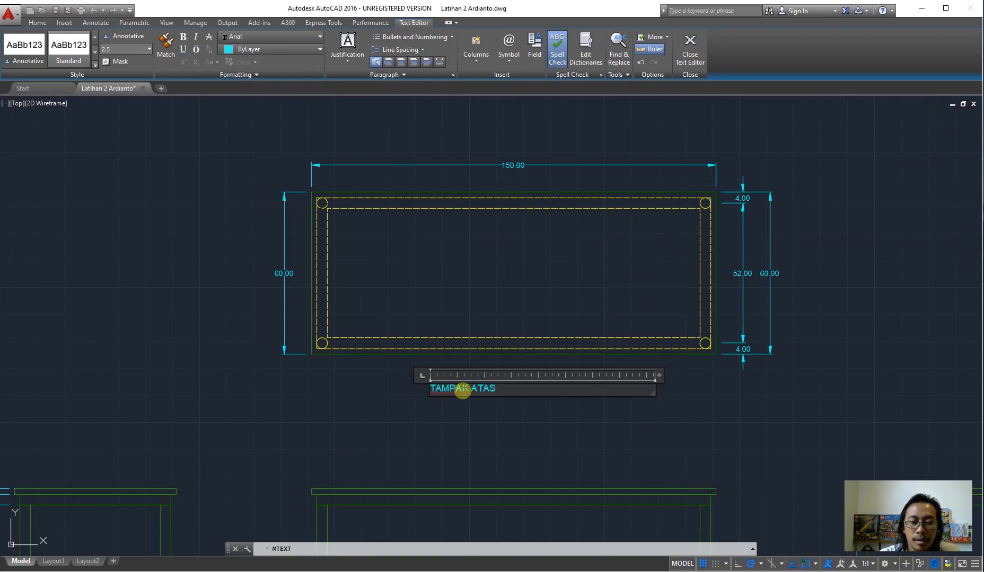
pyautogui.write('MEJA MAKAN')
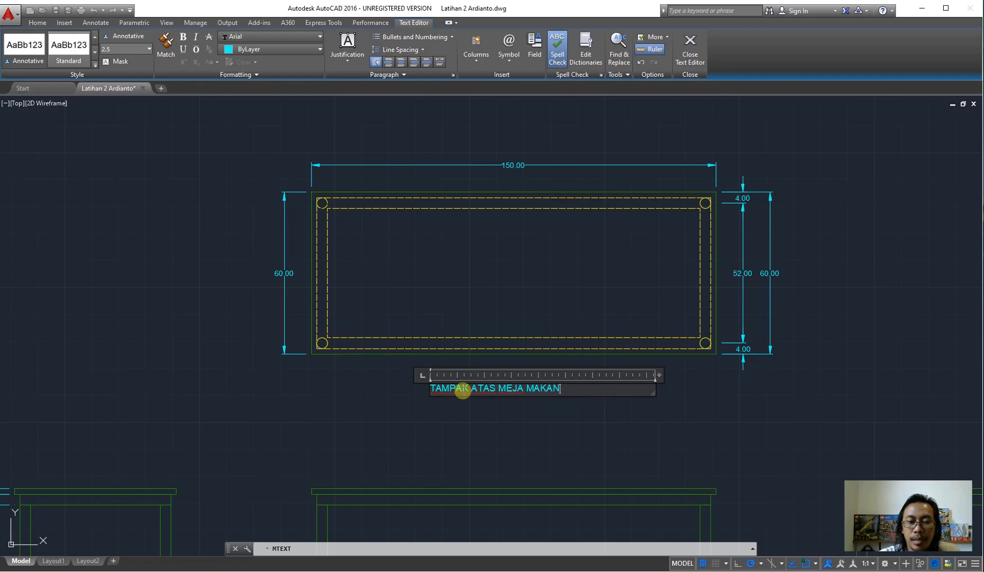
pyautogui.press('Return')
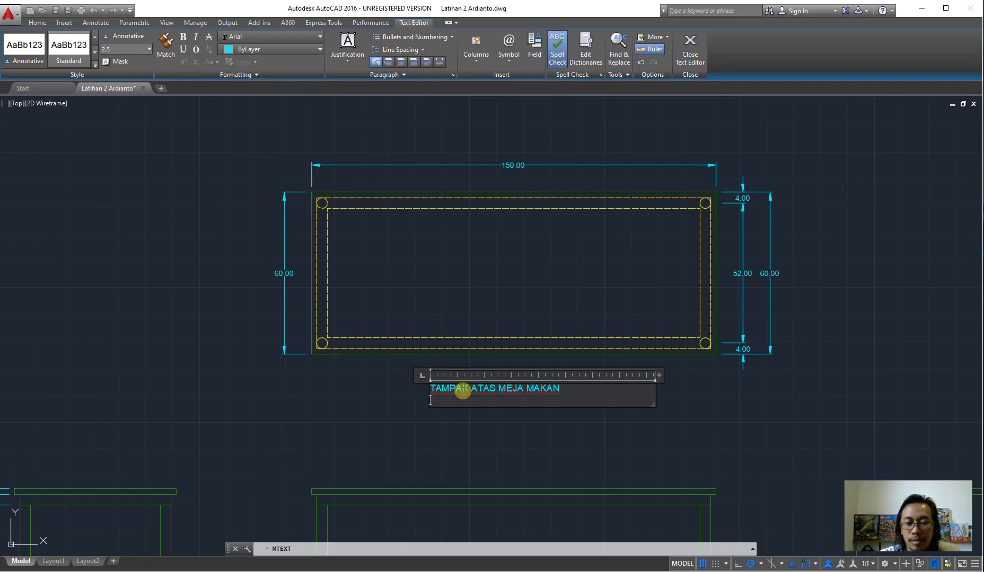
pyautogui.write('SKALA 1:5')
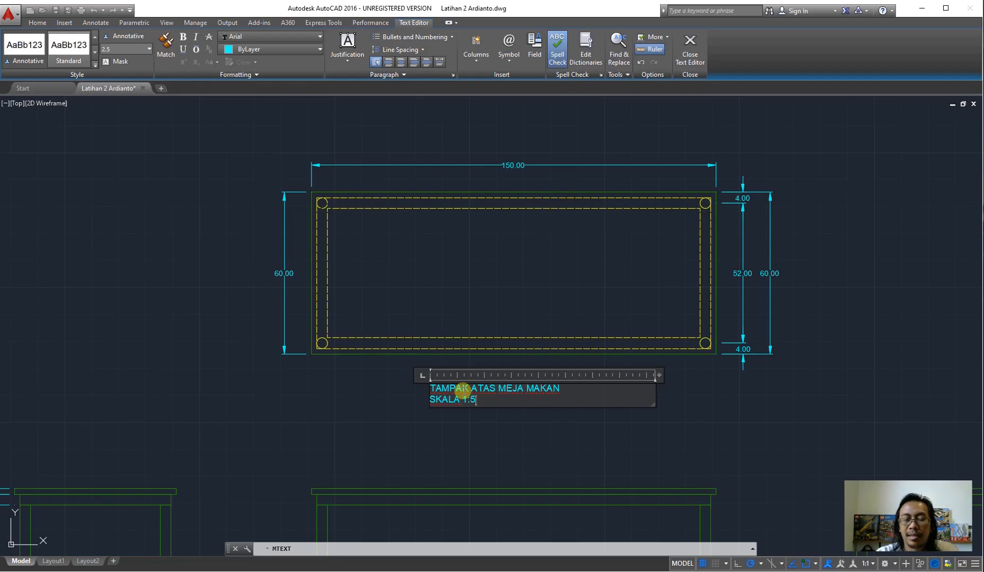
# Step: Underline the caption's first line, left-align the text, and finish editing it
pyautogui.moveTo(562, 389); pyautogui.dragTo(428, 378)
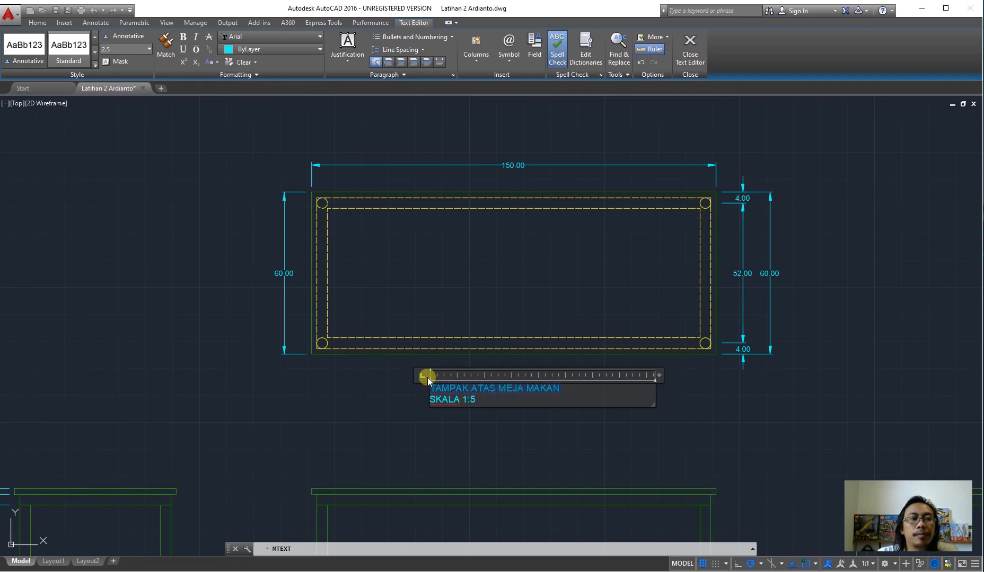
pyautogui.click(182, 49)
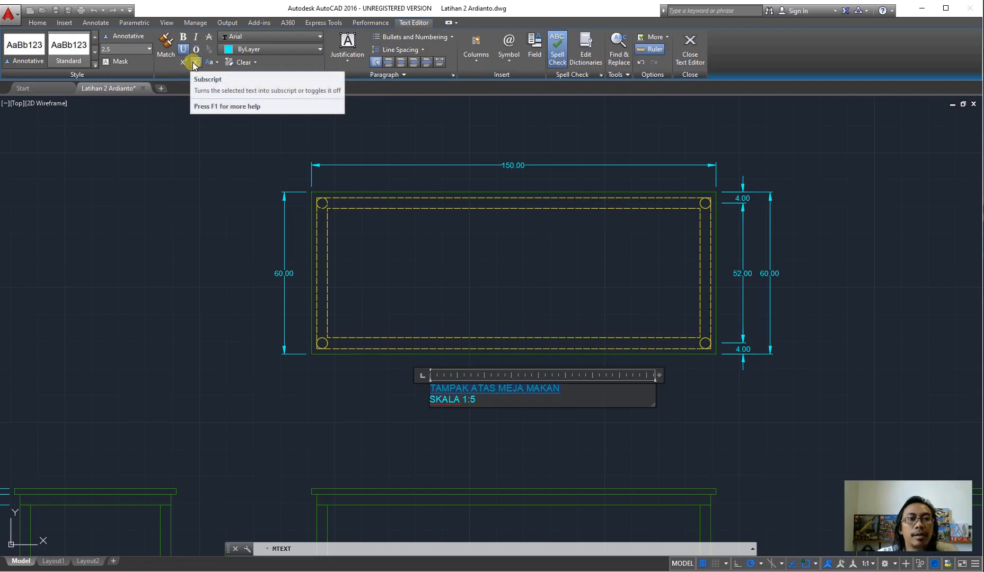
pyautogui.click(399, 61)
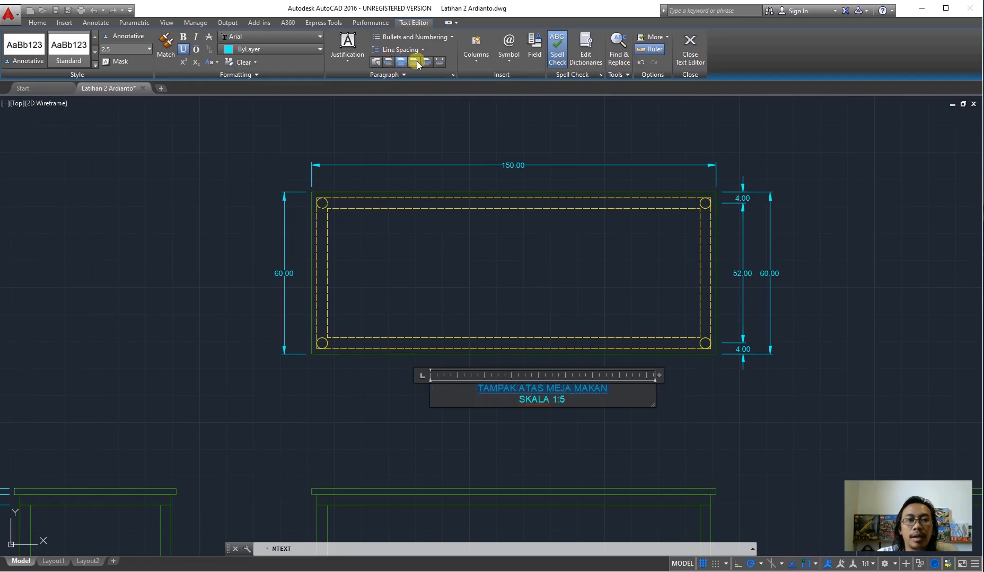
pyautogui.click(389, 62)
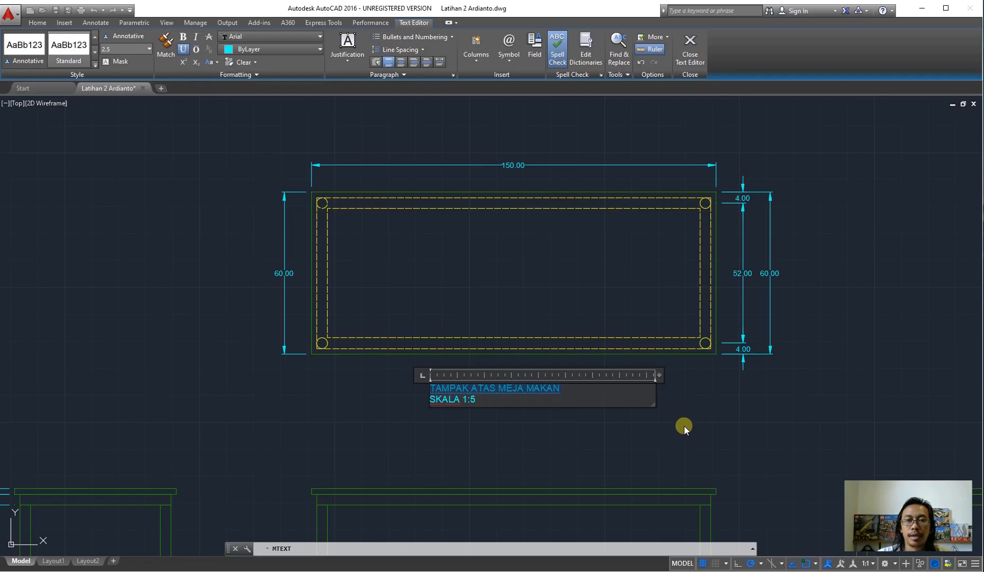
pyautogui.click(702, 406)
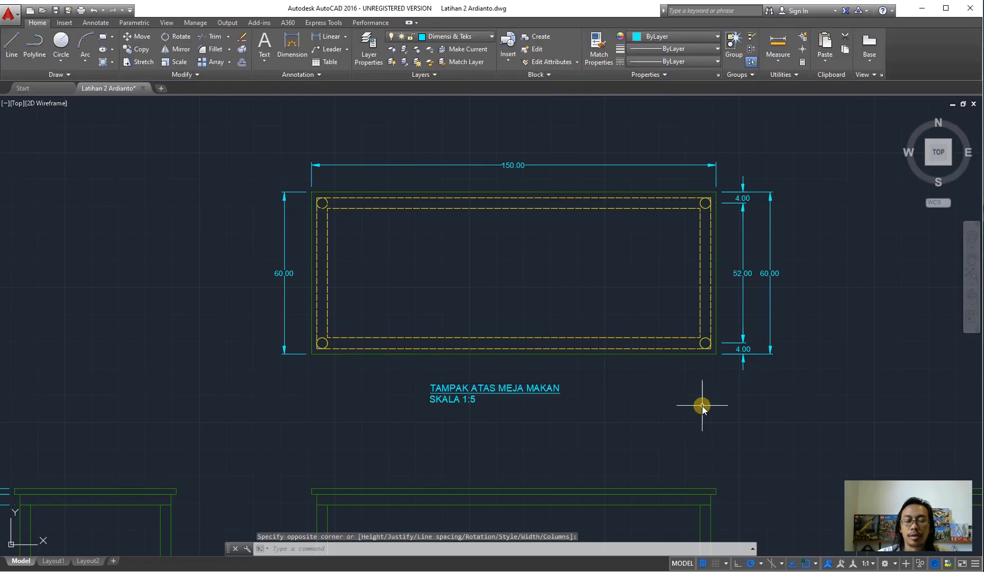
# Step: Move the caption so that it starts below the lower-left corner of the table's top view
pyautogui.click(455, 399)
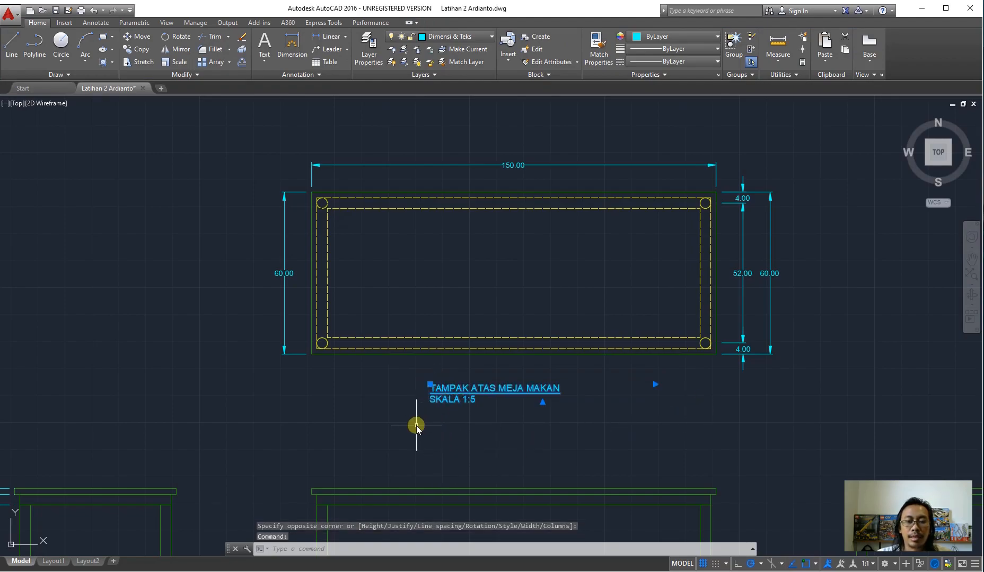
pyautogui.click(430, 384)
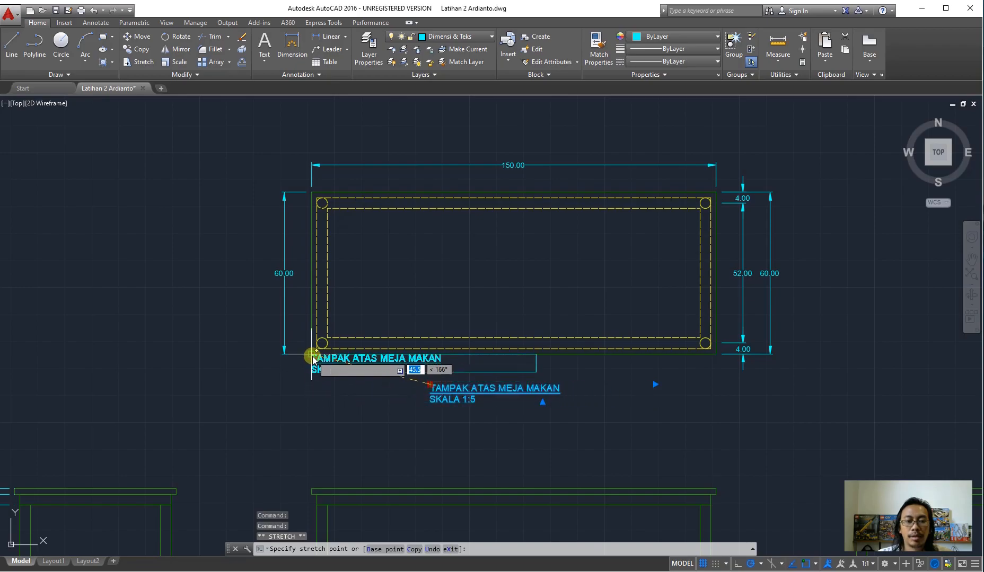
pyautogui.click(314, 394)
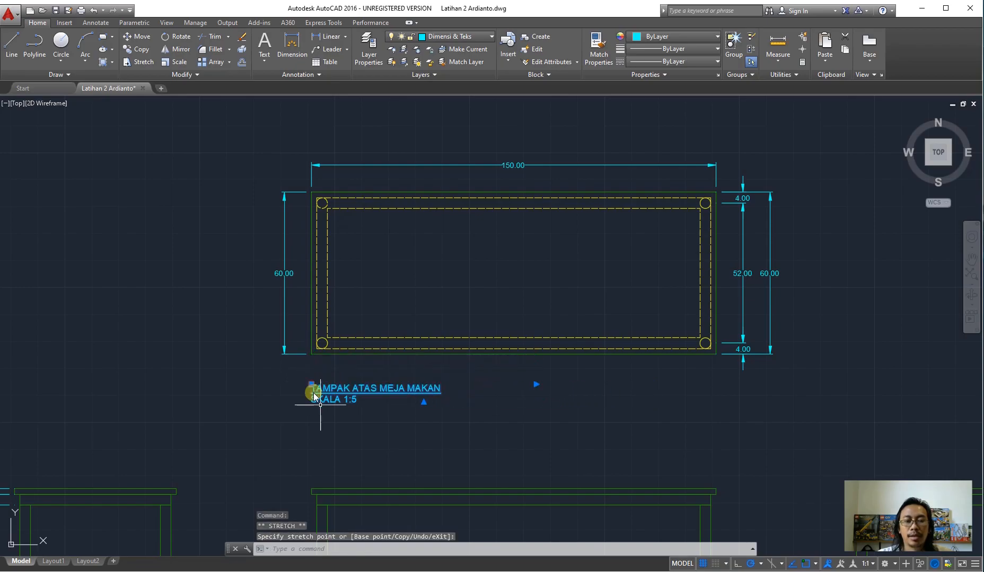
pyautogui.press('Escape')
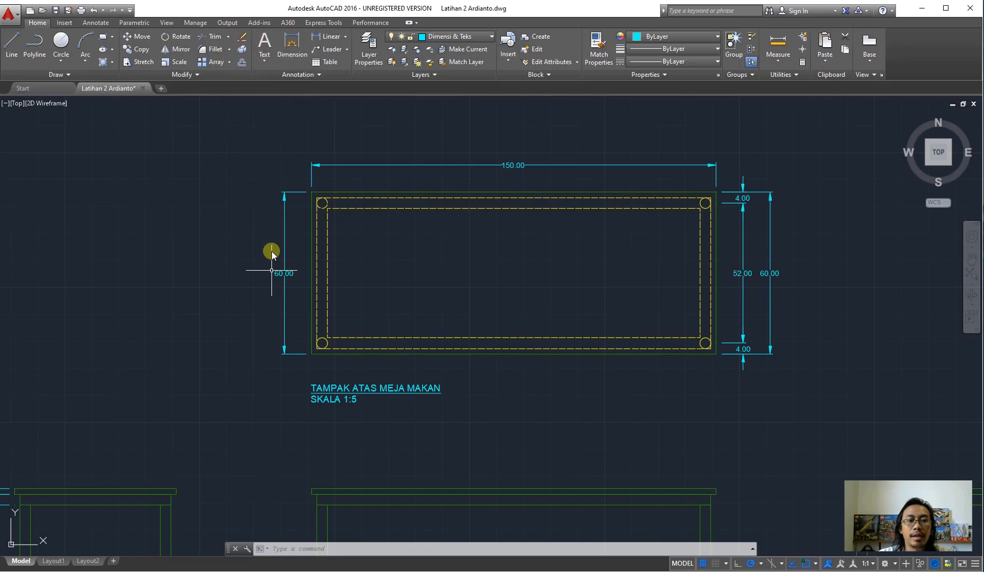
# Step: Try to set the caption's text height to 5 without selecting its text
pyautogui.click(334, 402)
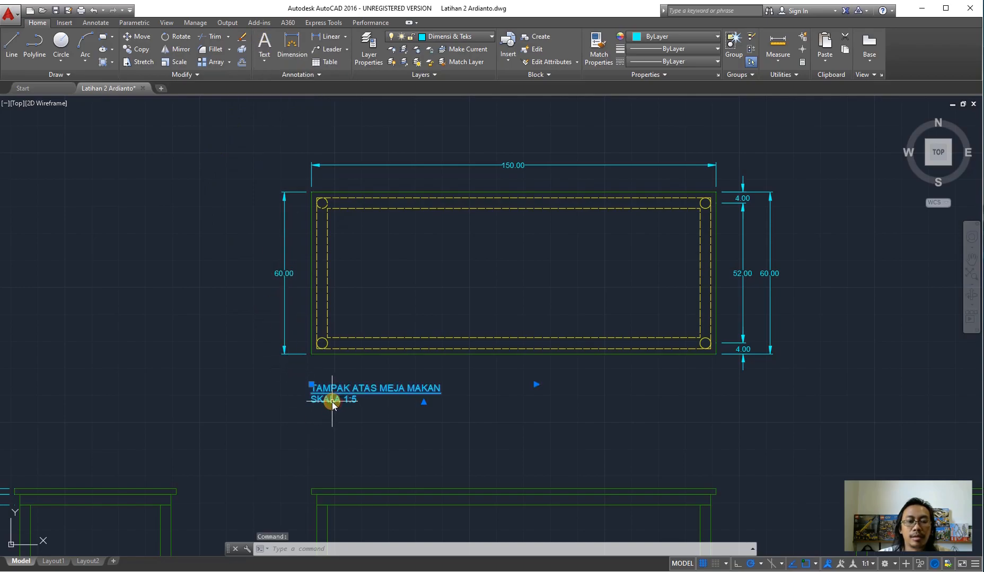
pyautogui.doubleClick(332, 402)
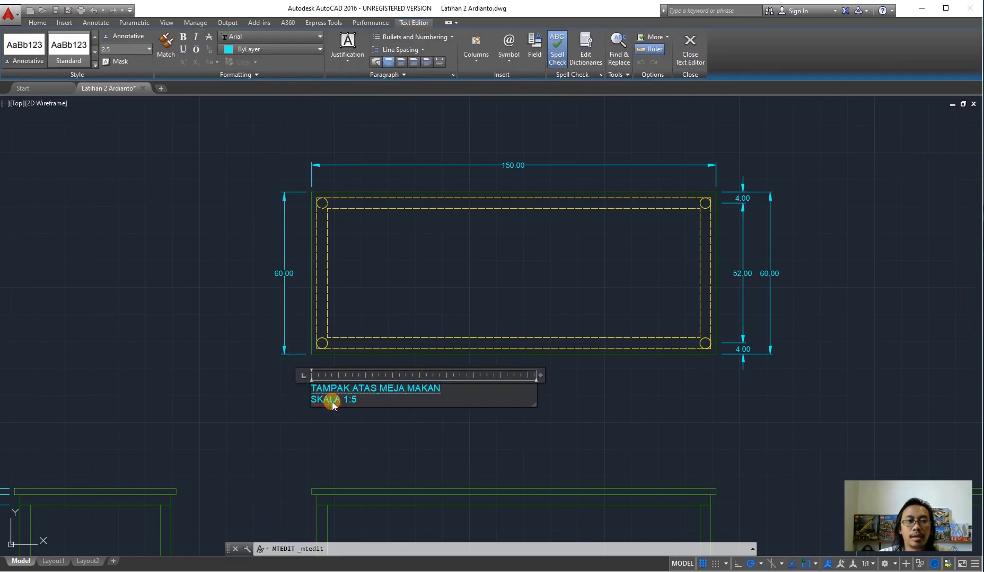
pyautogui.press('Escape')
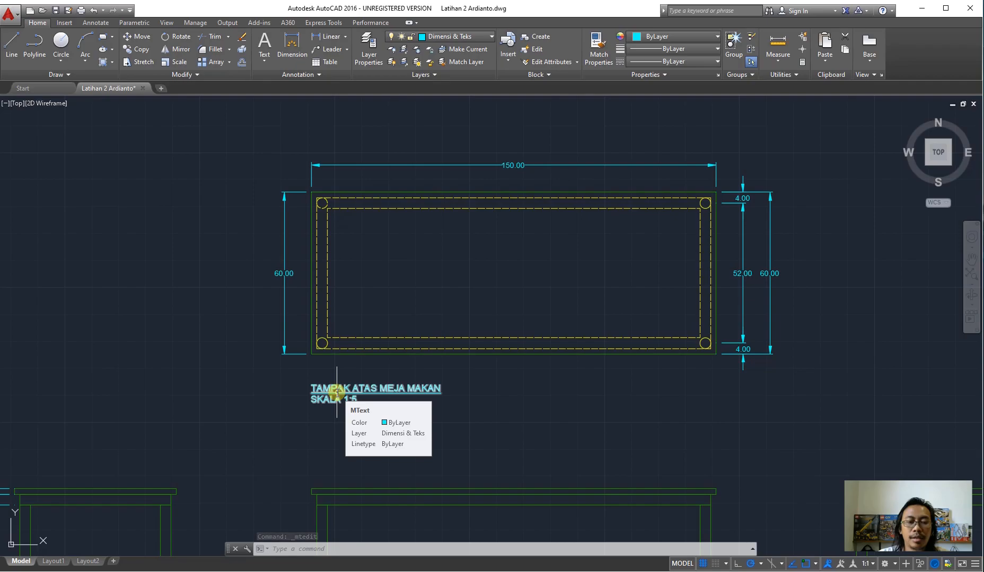
pyautogui.doubleClick(337, 393)
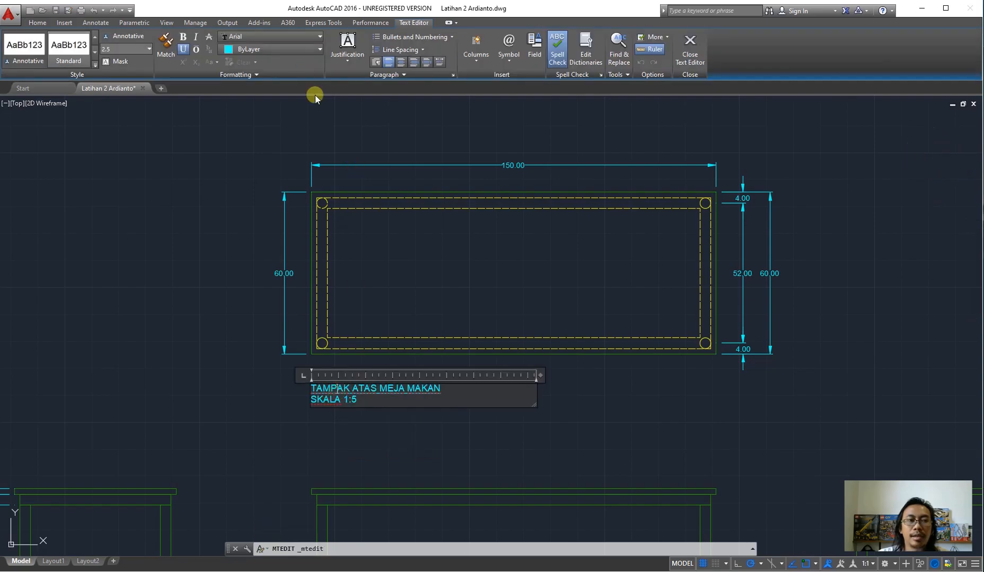
pyautogui.click(127, 49)
pyautogui.write('5')
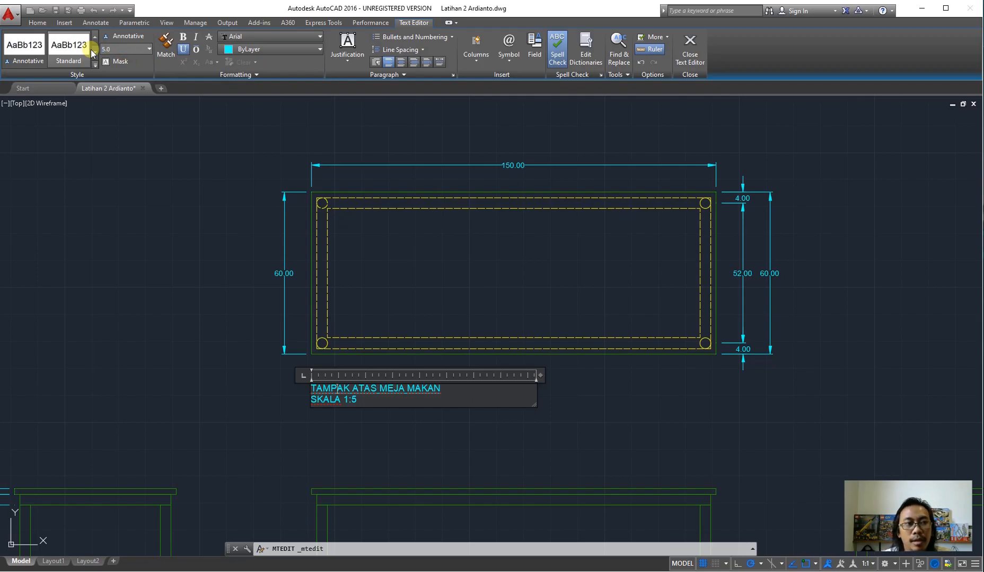
pyautogui.click(223, 338)
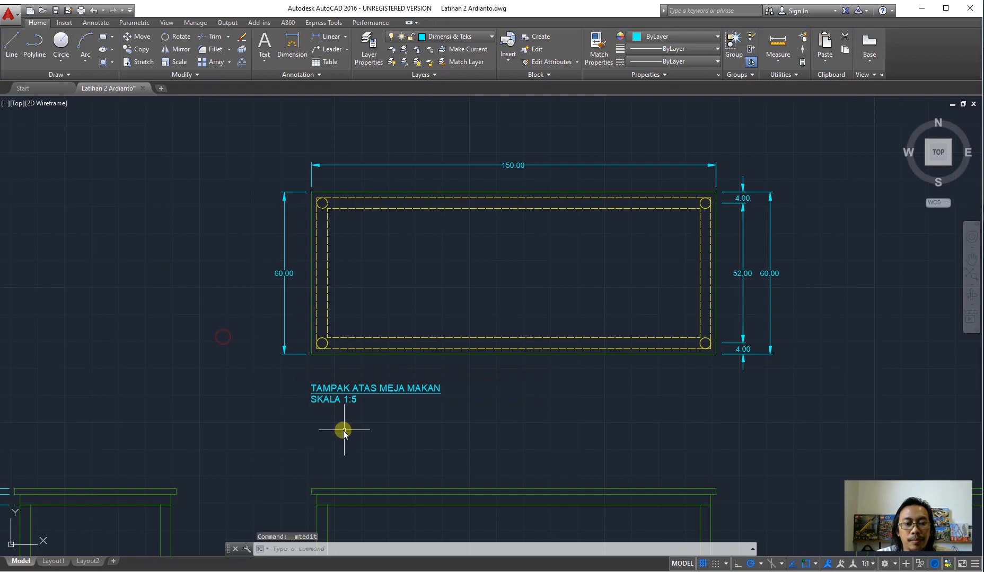
# Step: Set the text height of the whole top-view caption to 5 and save the text changes
pyautogui.doubleClick(351, 400)
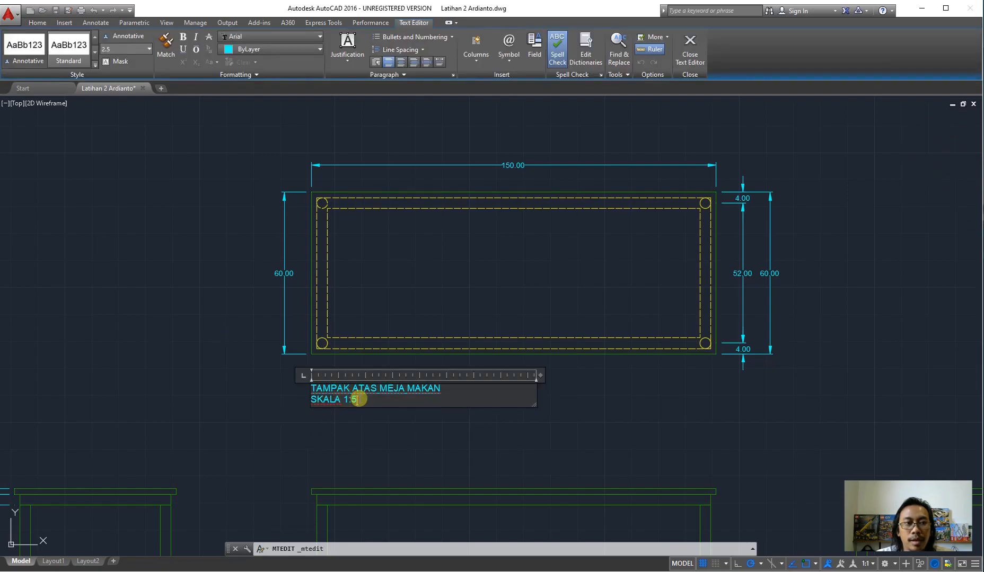
pyautogui.moveTo(358, 400); pyautogui.dragTo(301, 383)
pyautogui.click(148, 49)
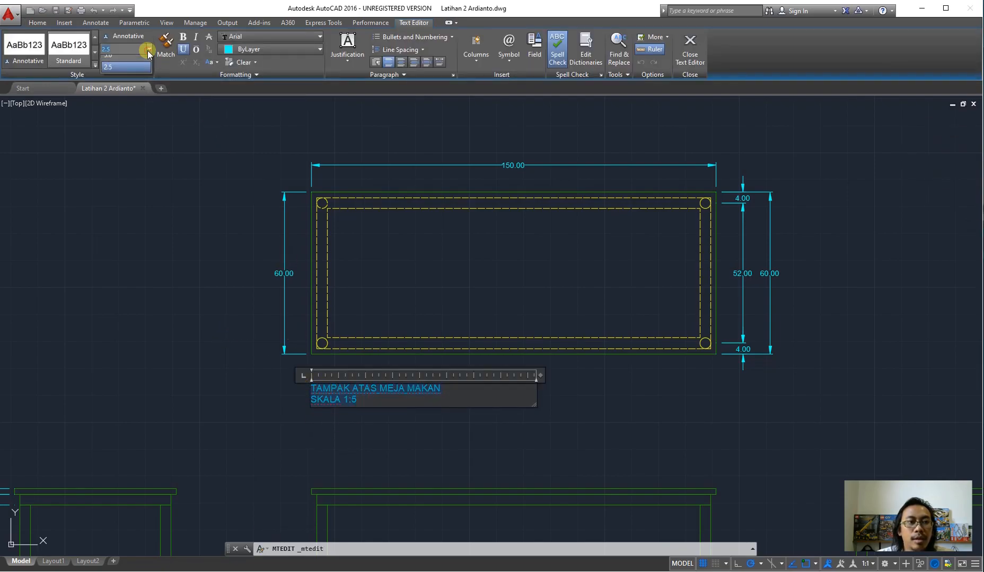
pyautogui.click(120, 61)
pyautogui.press('Escape')
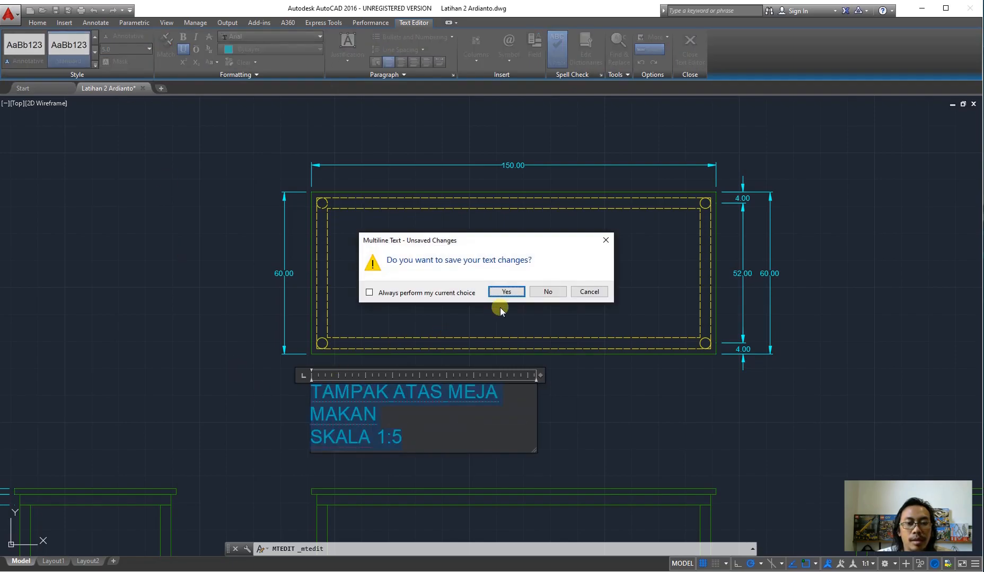
pyautogui.click(519, 291)
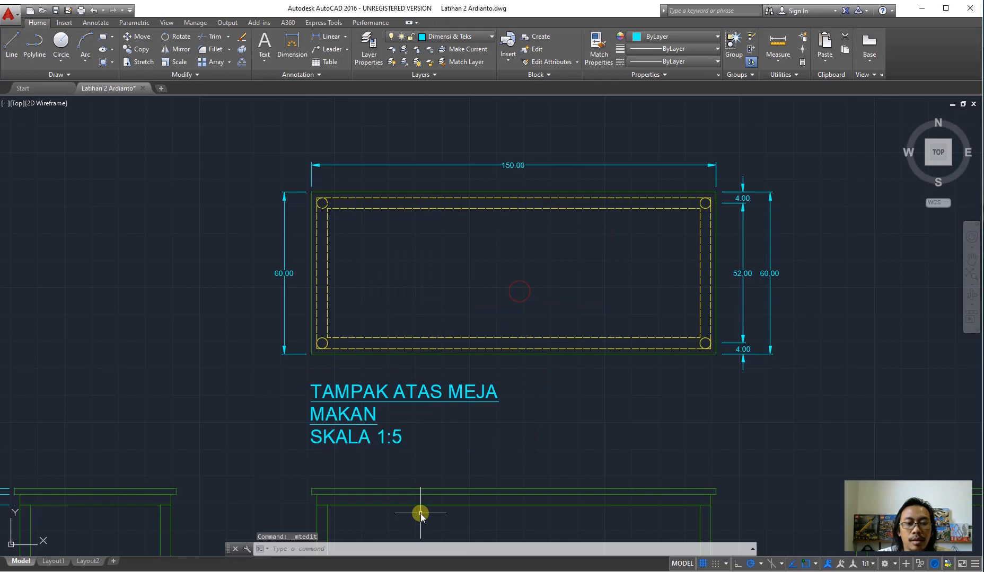
# Step: Try to set the caption's text height to 2.5 without selecting its text
pyautogui.doubleClick(363, 428)
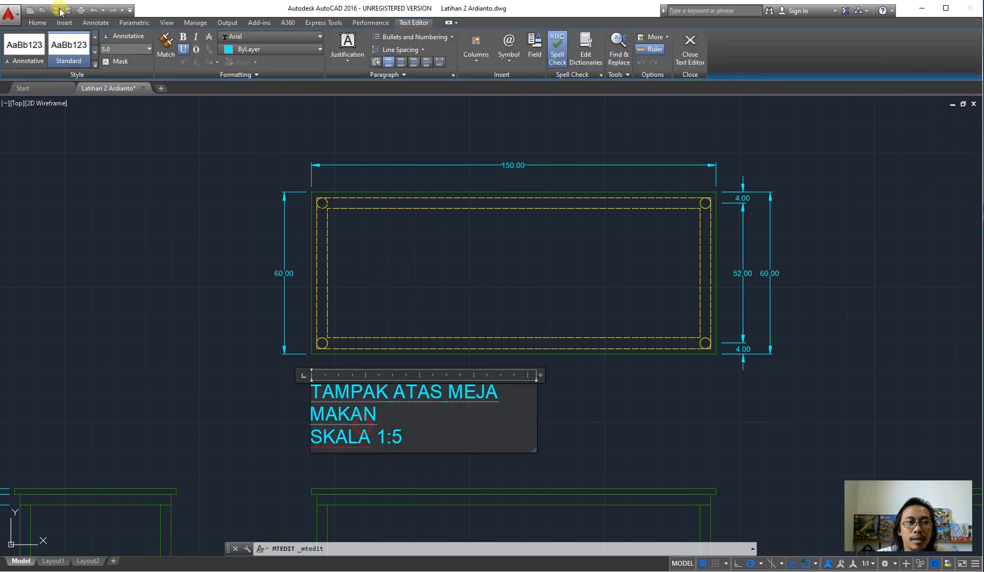
pyautogui.write('2.5')
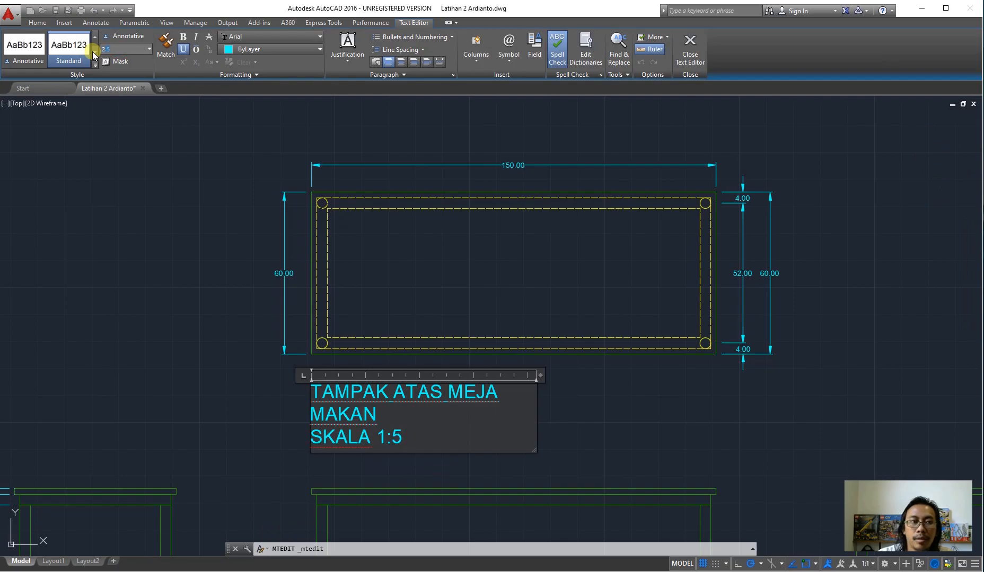
pyautogui.press('Return')
# Step: Select the caption's entire text, set its height to 2, and finish editing it
pyautogui.hotkey('ctrl', 'a')
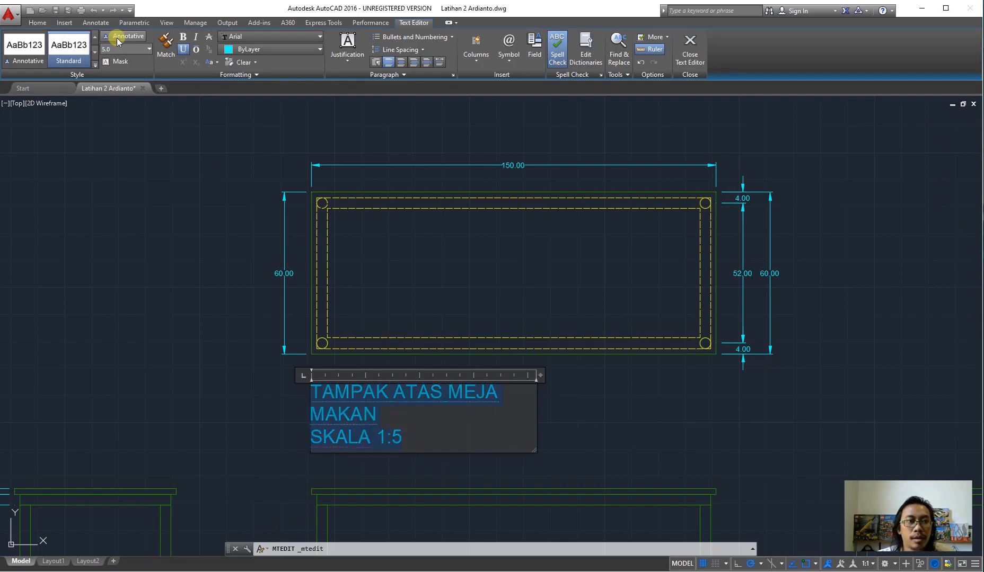
pyautogui.click(150, 48)
pyautogui.click(124, 48)
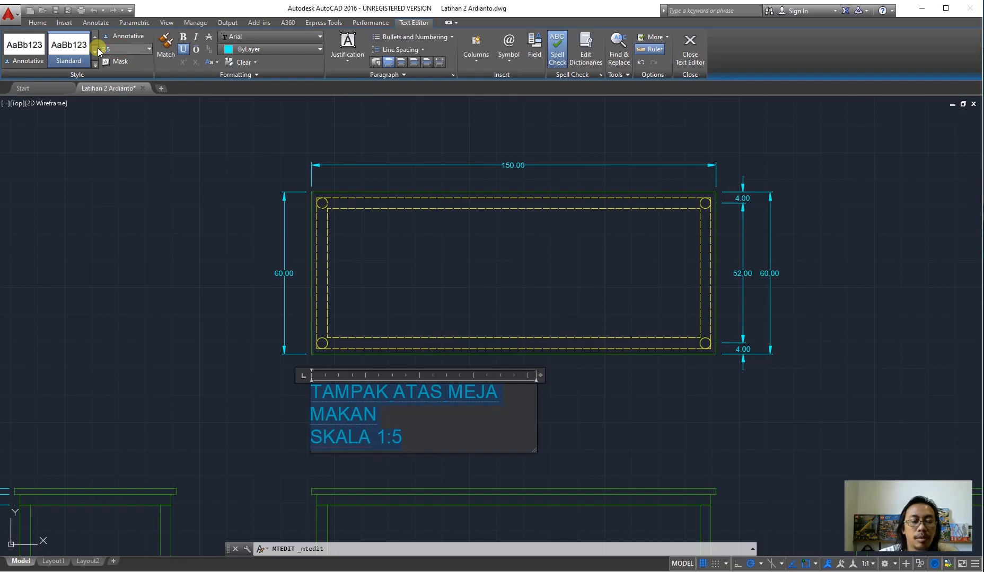
pyautogui.doubleClick(120, 50)
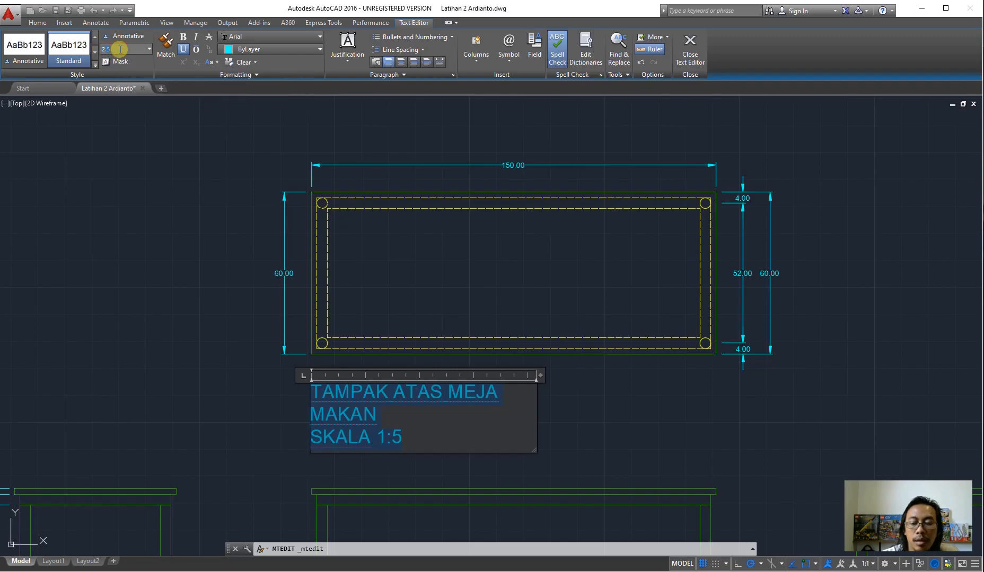
pyautogui.press('Return')
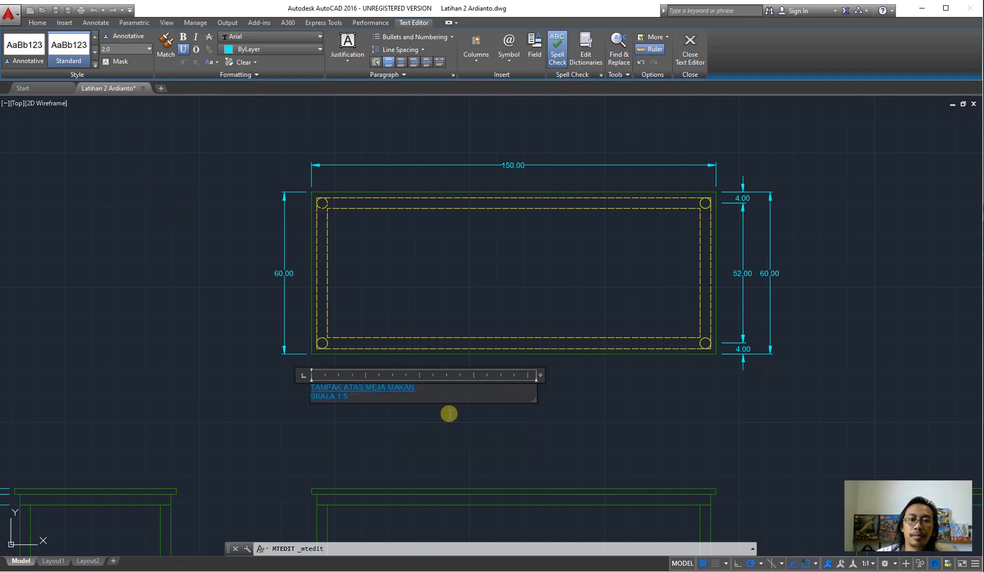
pyautogui.click(696, 45)
pyautogui.click(325, 394)
pyautogui.press('Escape')
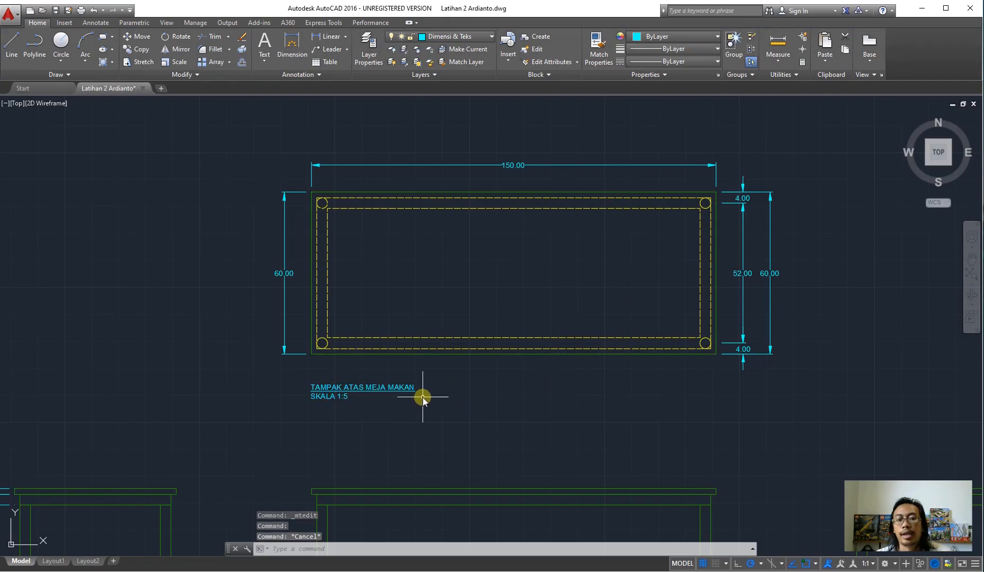
# Step: Start a multileader with its arrowhead inside the dimensioned top view, just below the upper-right leg
pyautogui.scroll(-3, 609, 395)
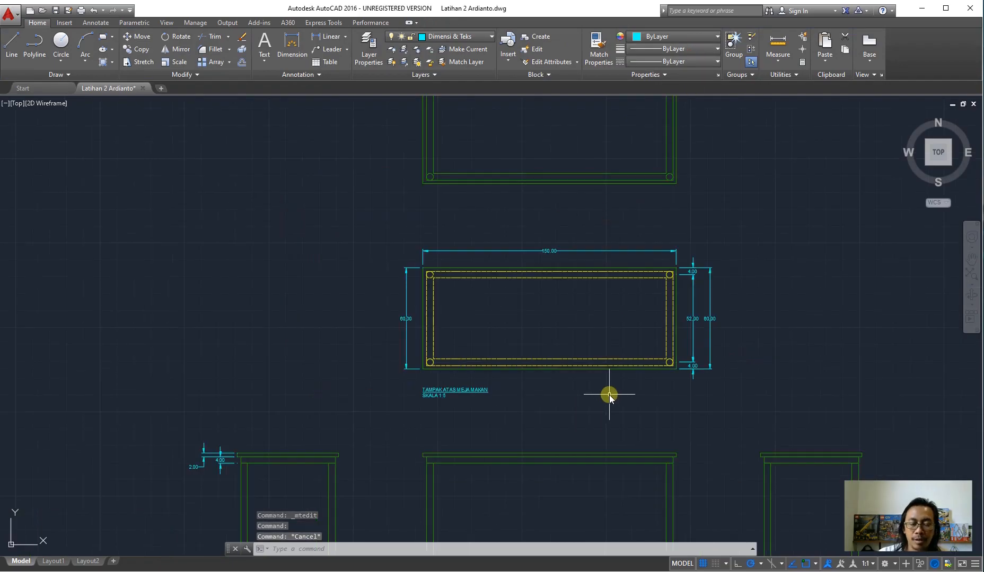
pyautogui.scroll(-2, 292, 320)
pyautogui.scroll(2, 346, 442)
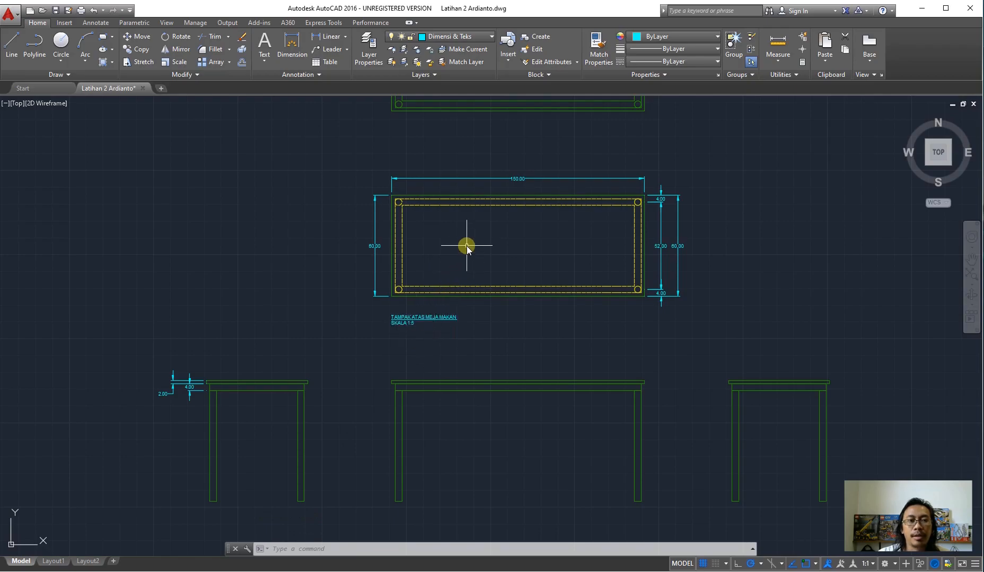
pyautogui.moveTo(489, 250)
pyautogui.mouseDown(button='middle')
pyautogui.moveTo(439, 270)
pyautogui.moveTo(419, 294)
pyautogui.mouseUp(button='middle')
pyautogui.scroll(2, 432, 228)
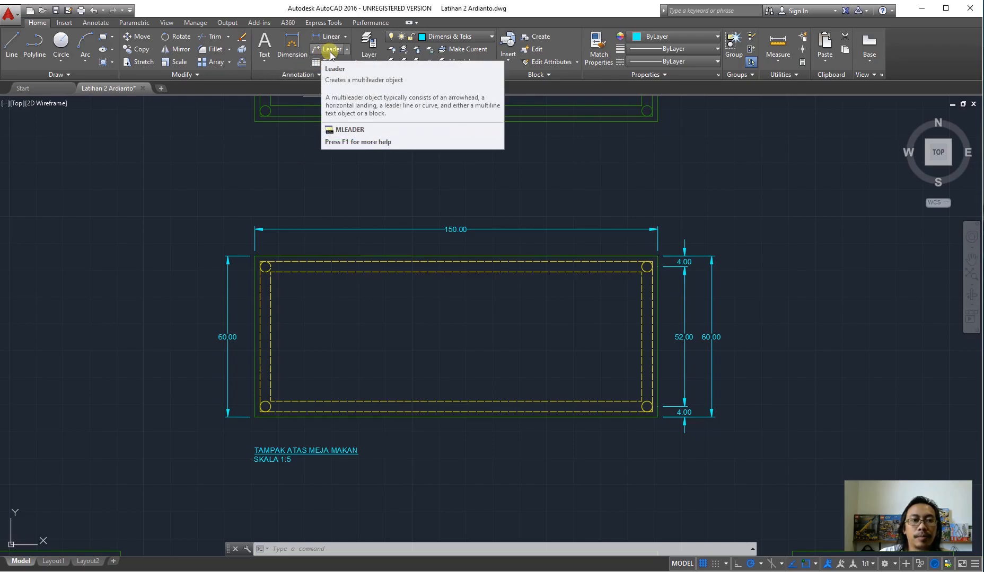
pyautogui.click(347, 49)
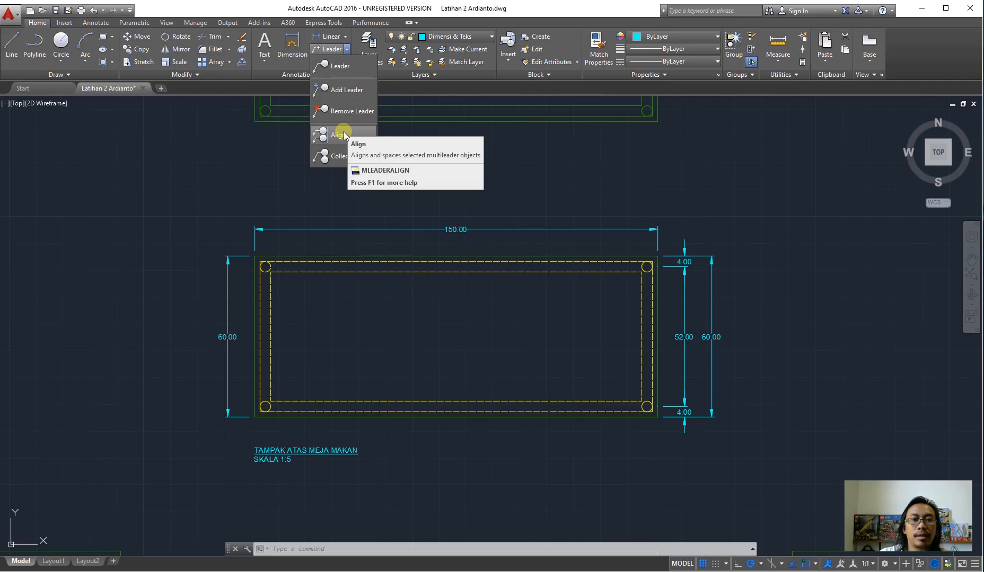
pyautogui.click(335, 67)
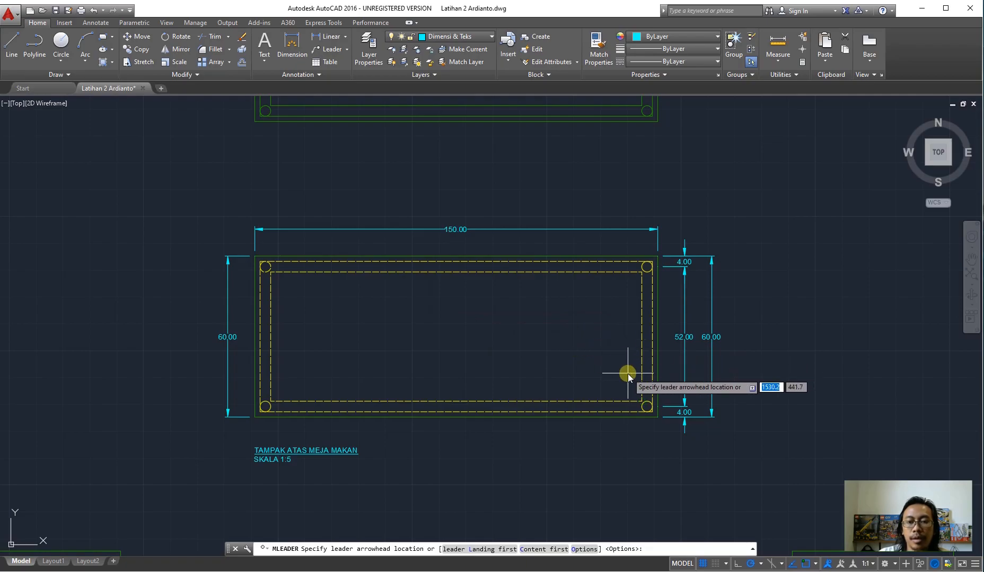
pyautogui.click(628, 305)
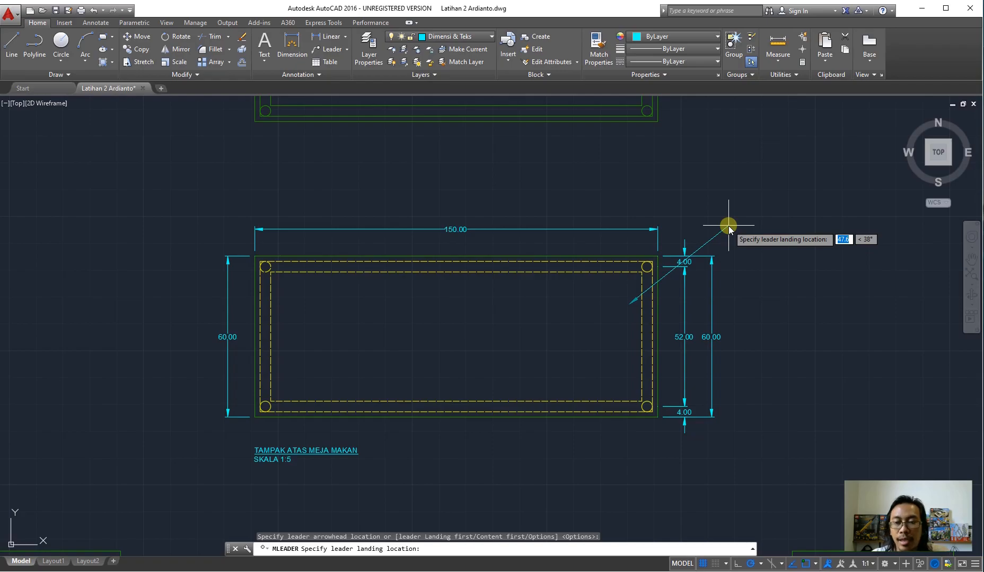
# Step: Place the leader's landing 60 units from the arrowhead at an angle of 45°
pyautogui.press('Tab')
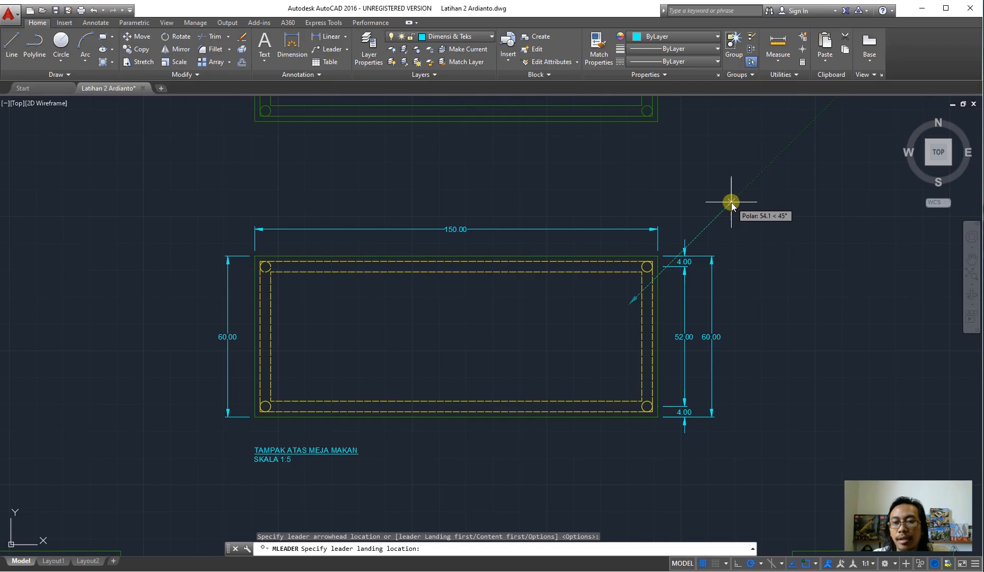
pyautogui.write('6')
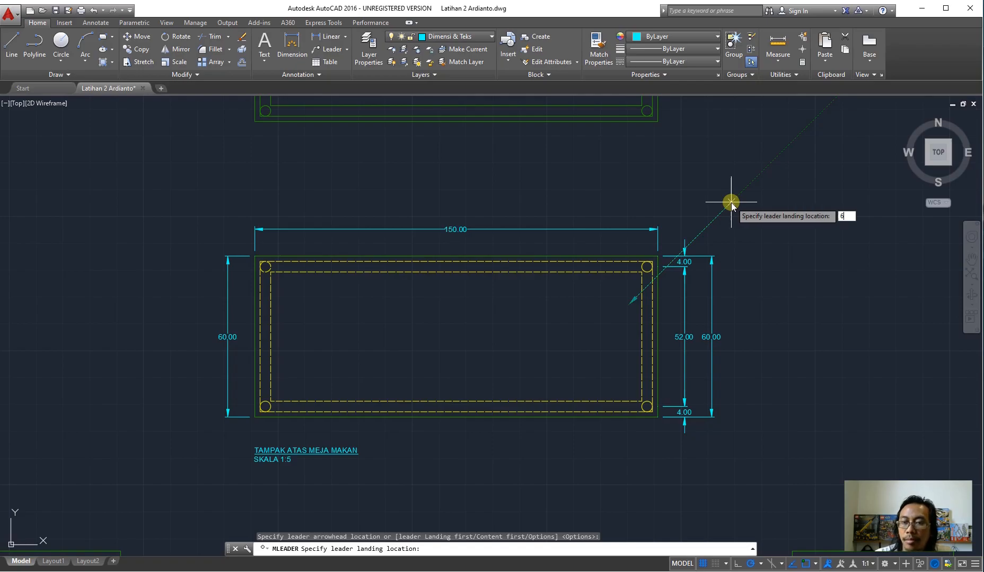
pyautogui.write('0')
pyautogui.press('Return')
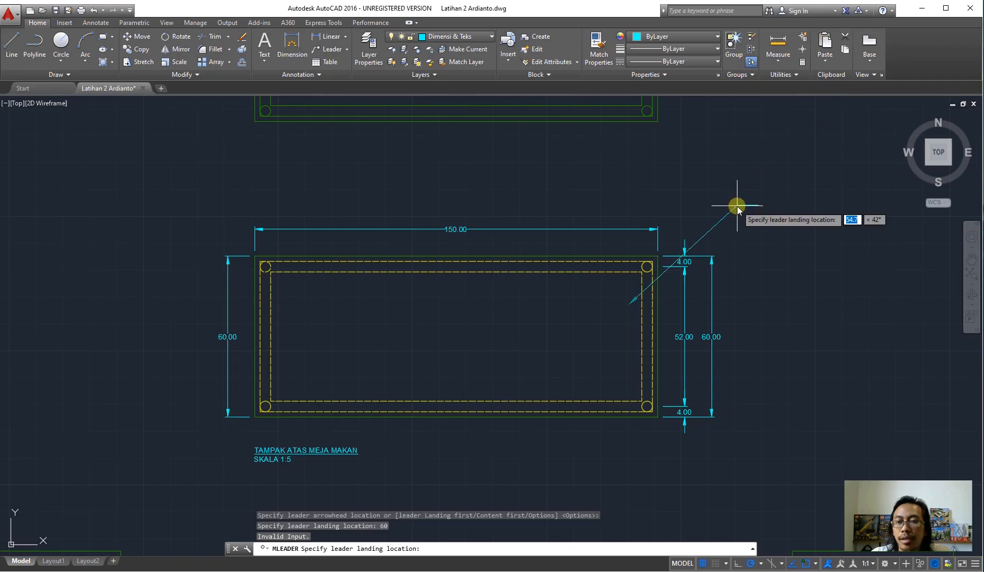
pyautogui.write('60')
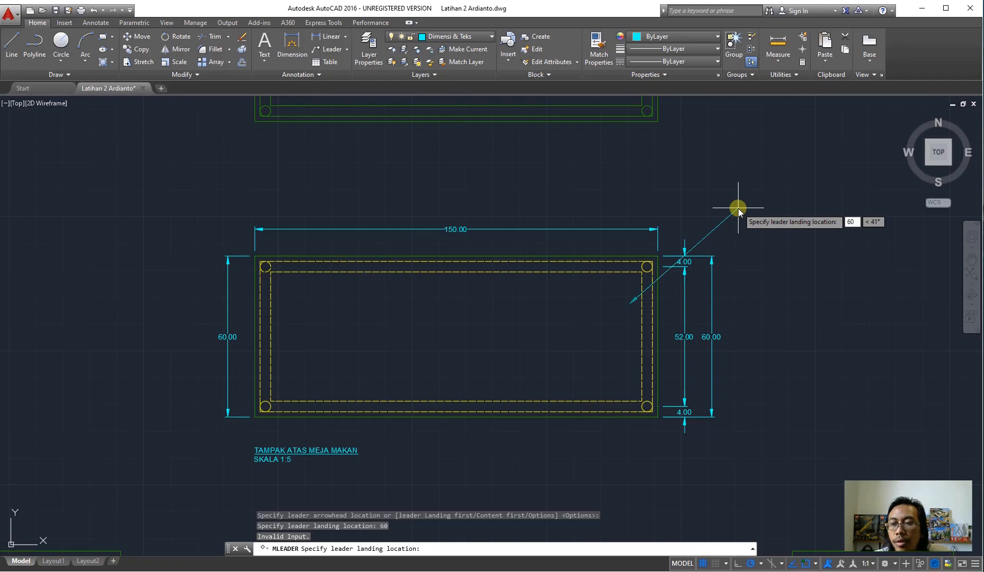
pyautogui.press('Tab')
pyautogui.write('45')
pyautogui.press('Return')
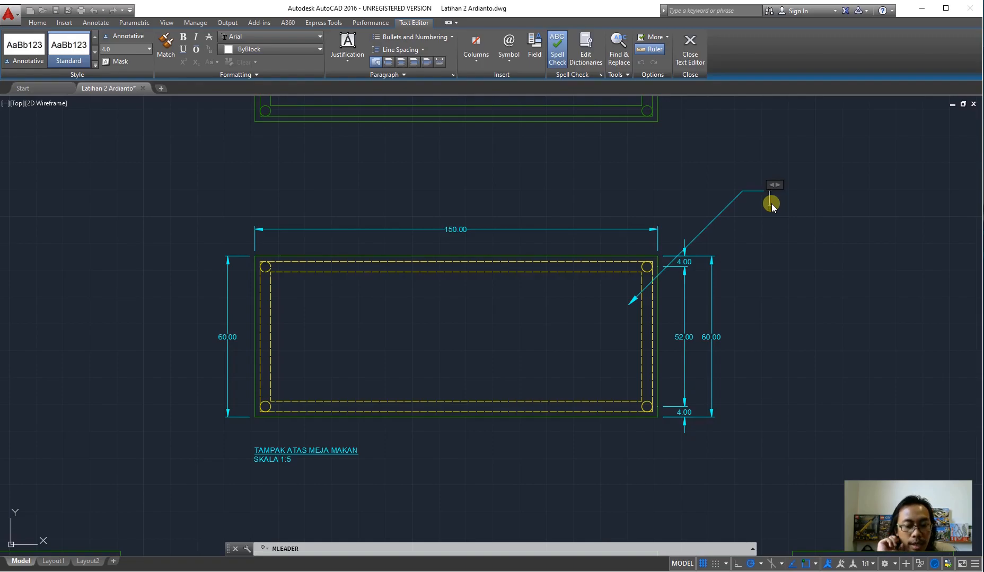
# Step: Write the two-line leader note "Bahan dasar kayu lapis" and "fin. HPL"
pyautogui.write('bAHA')
pyautogui.press('BackSpace')
pyautogui.press('BackSpace')
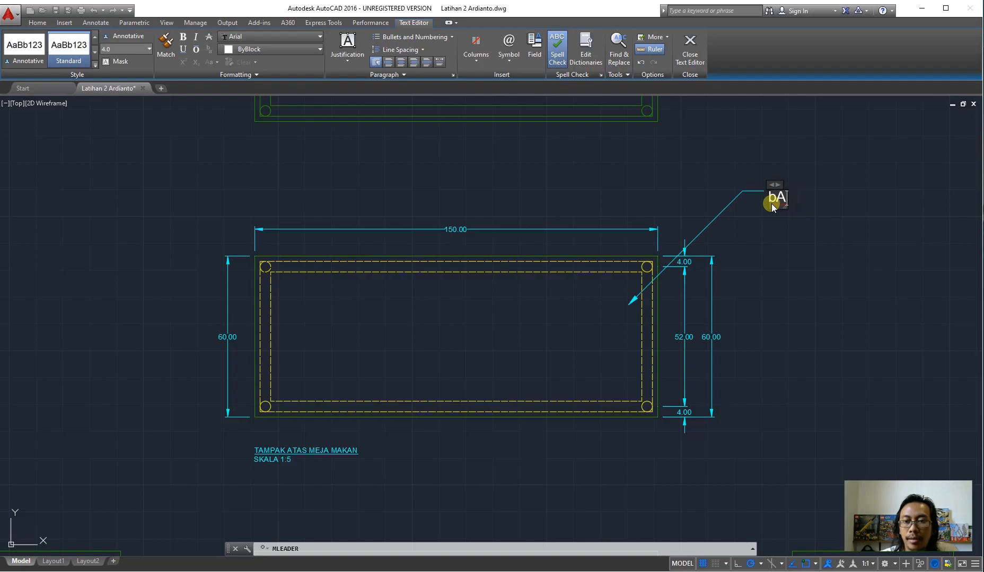
pyautogui.write('Bahan ')
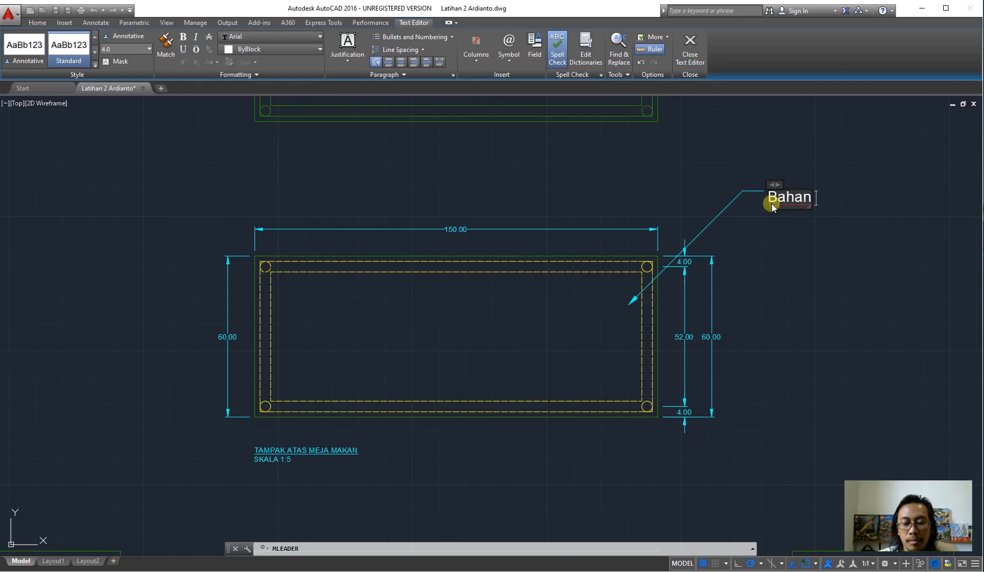
pyautogui.write('dasar')
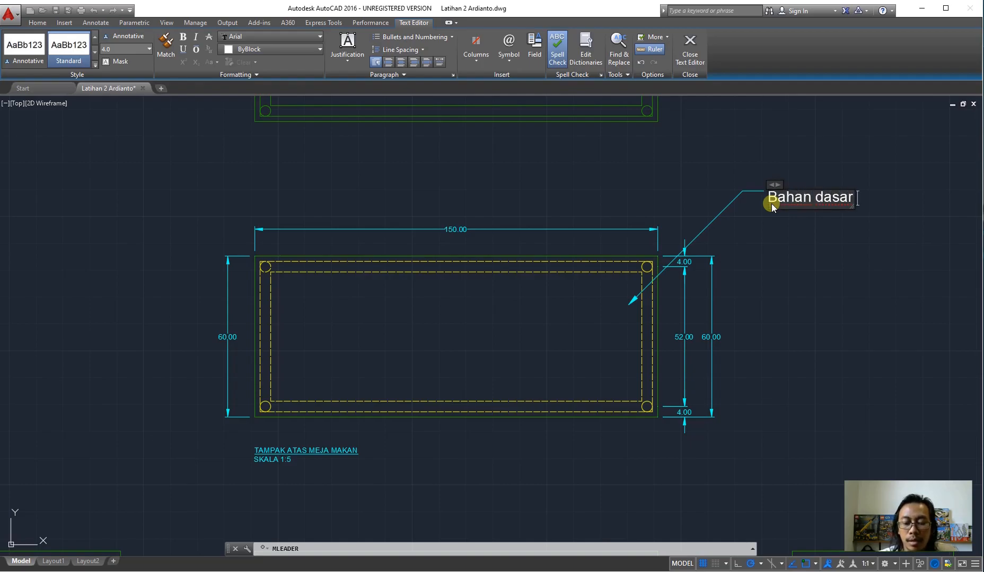
pyautogui.write(' kayu lapis')
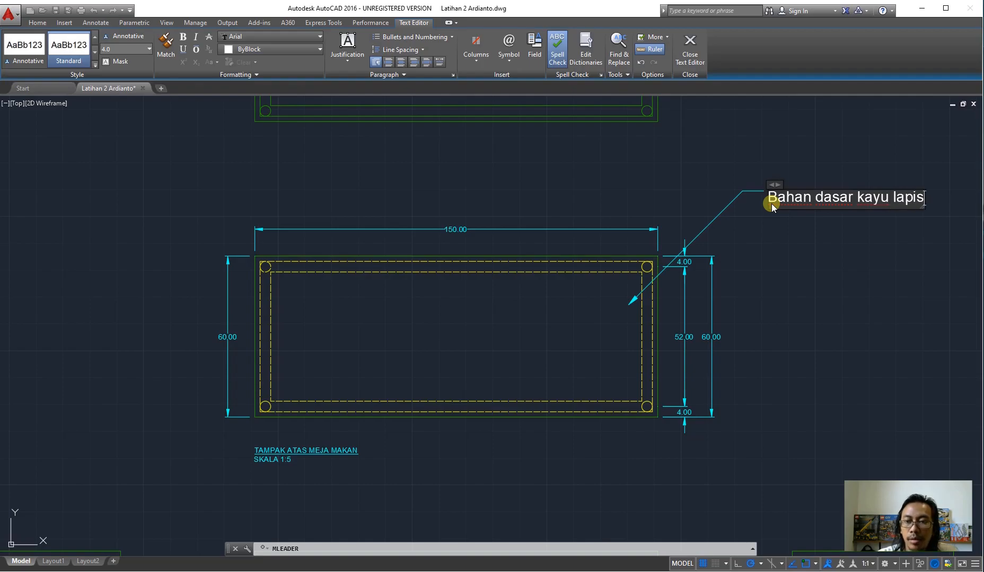
pyautogui.press('Return')
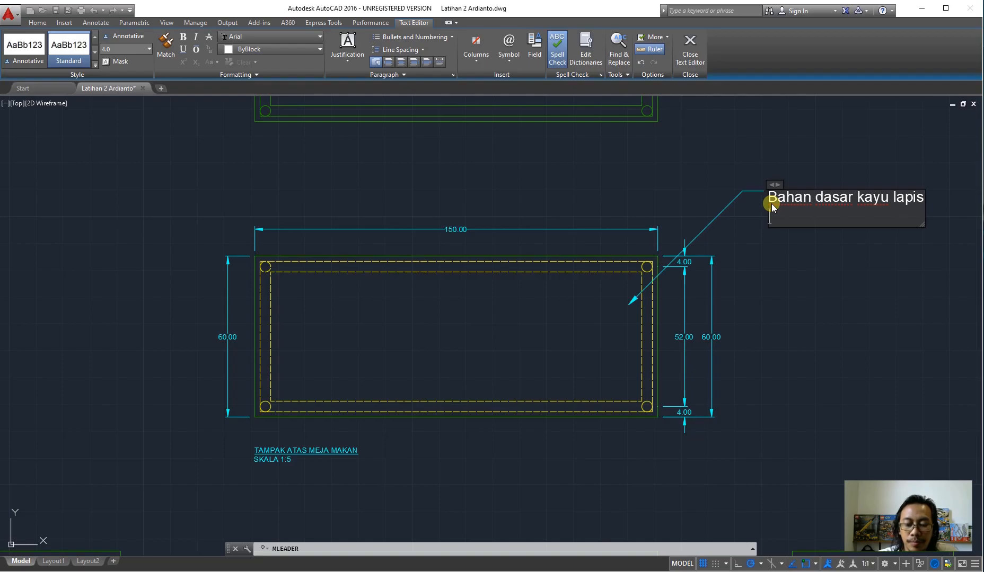
pyautogui.write('n.    HPL')
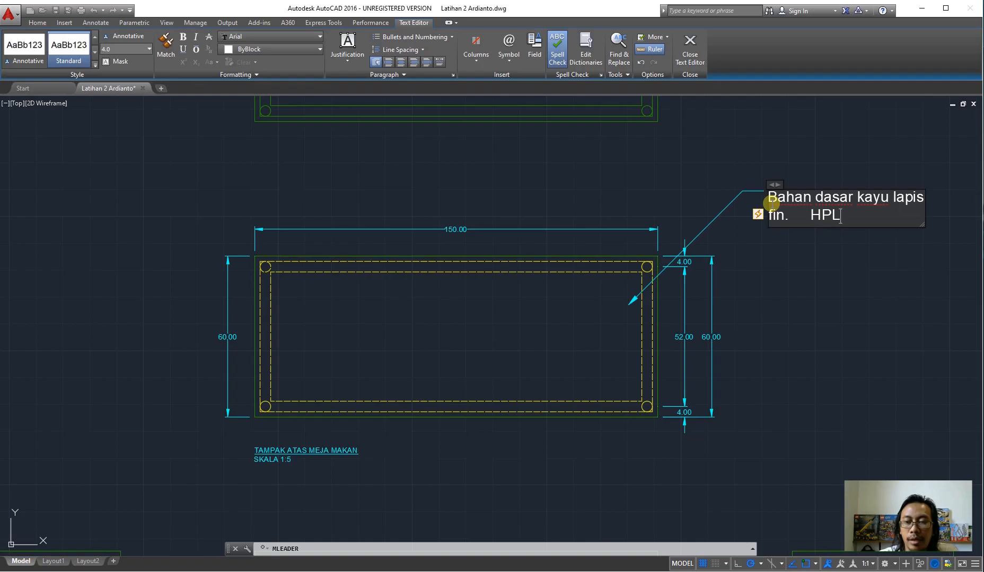
pyautogui.press('Left')
pyautogui.press('Left')
pyautogui.press('Left')
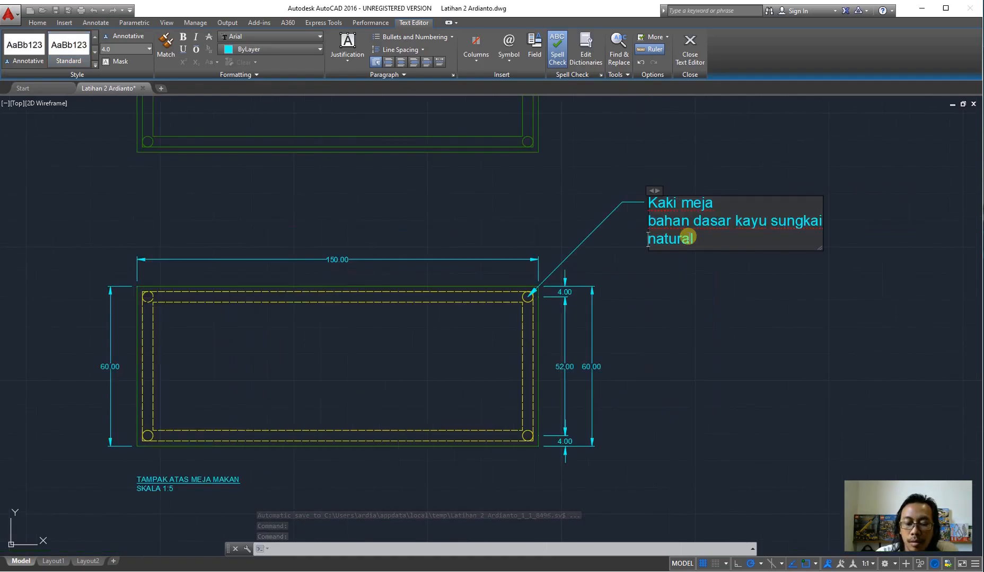
# Step: Insert "fin" before "natural" in the table-leg leader note, set the whole note's text height to 2, and finish editing it
pyautogui.write('fin natural')
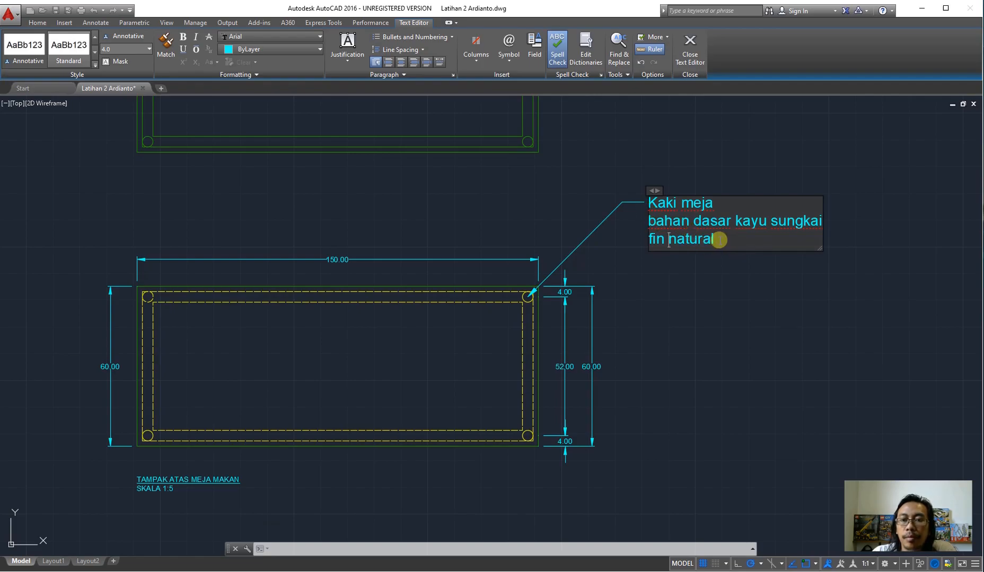
pyautogui.tripleClick(707, 242)
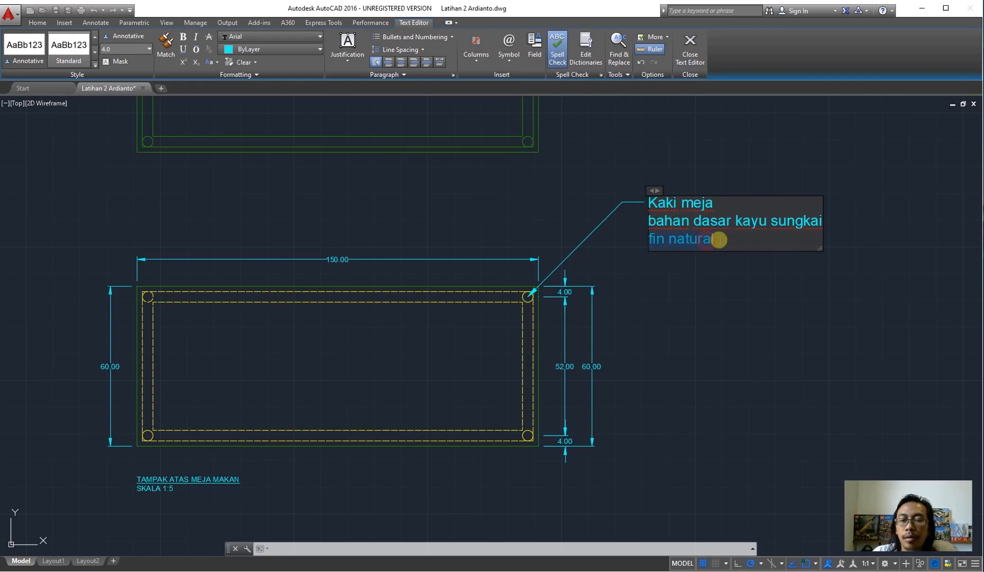
pyautogui.click(650, 204)
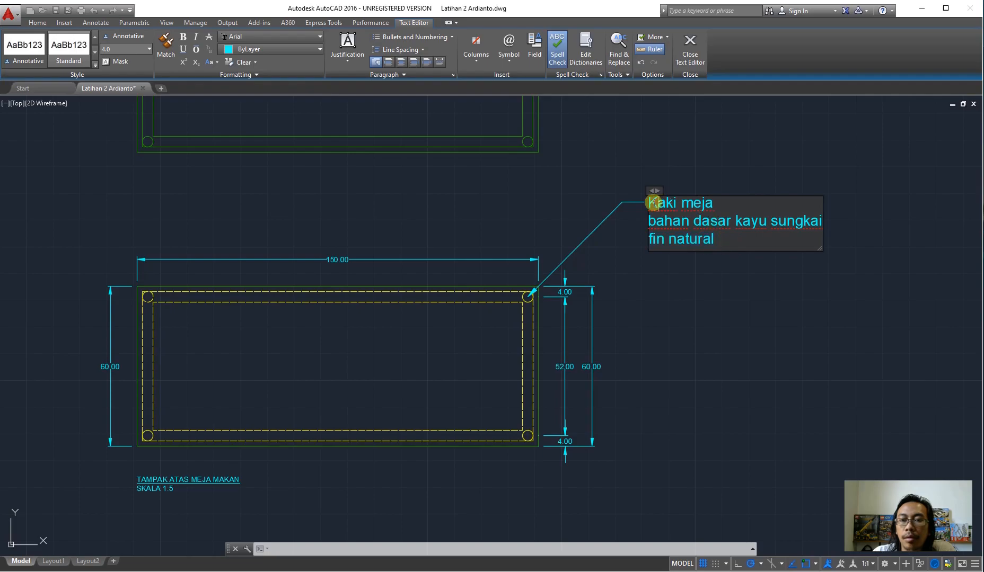
pyautogui.keyDown('shift'); pyautogui.click(730, 242); pyautogui.keyUp('shift')
pyautogui.click(149, 49)
pyautogui.click(126, 70)
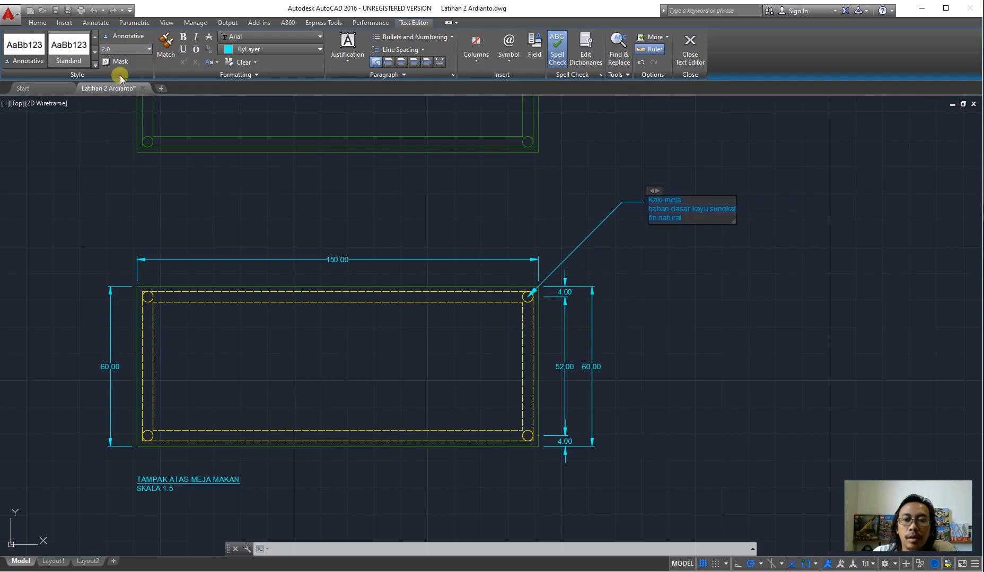
pyautogui.click(688, 47)
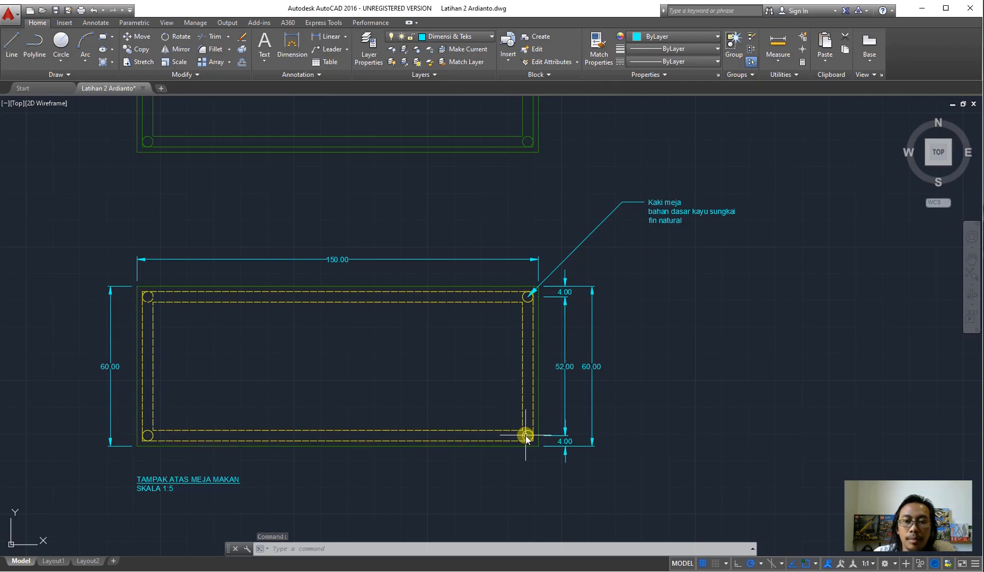
# Step: Add a second leader line from the table-leg note to the lower-right leg circle of the dimensioned top view
pyautogui.click(346, 50)
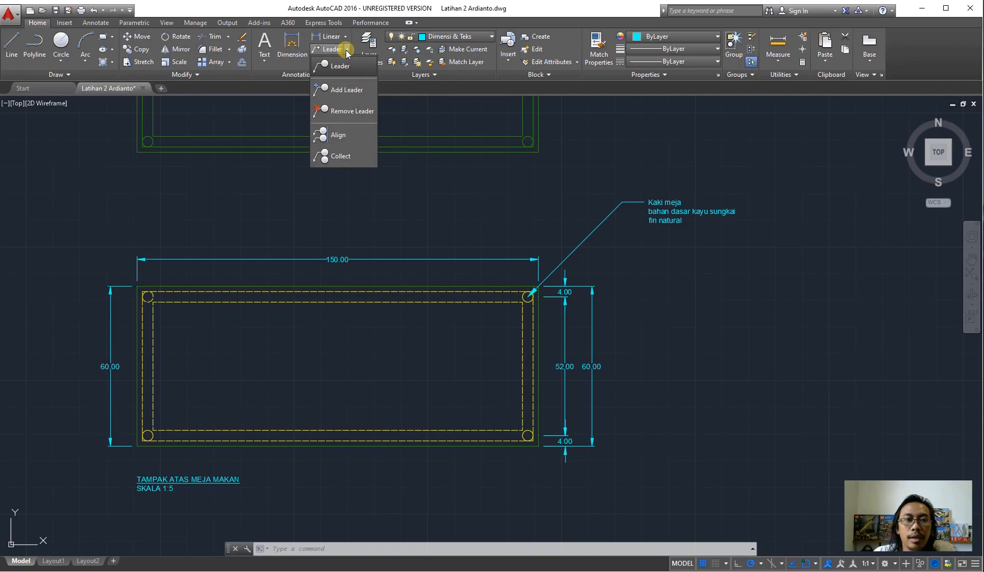
pyautogui.click(346, 93)
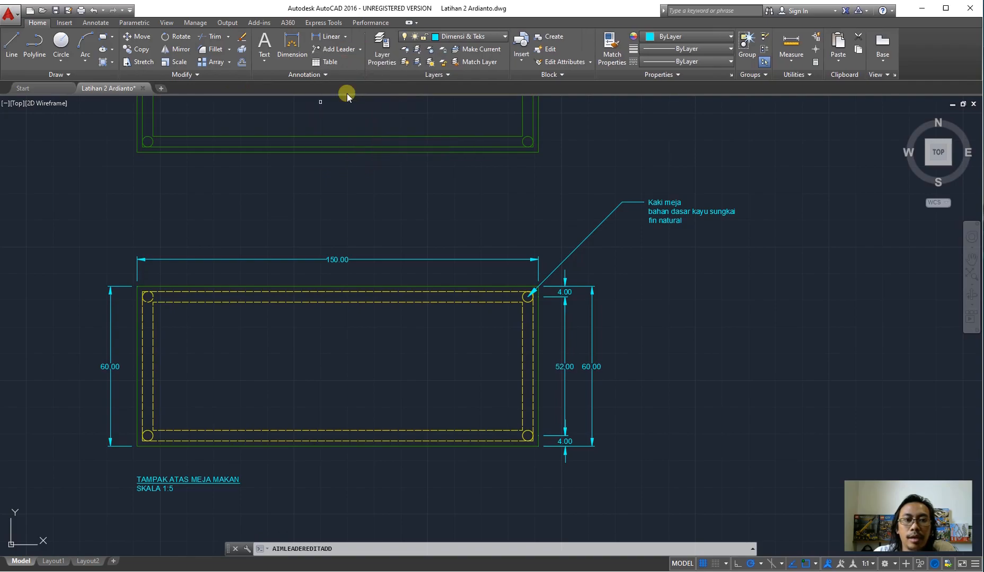
pyautogui.click(575, 251)
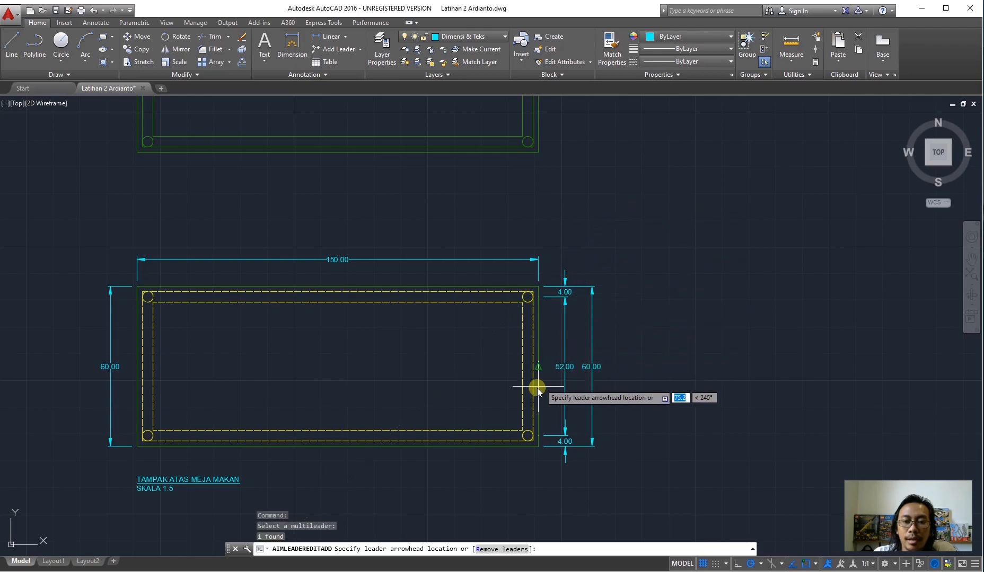
pyautogui.click(528, 436)
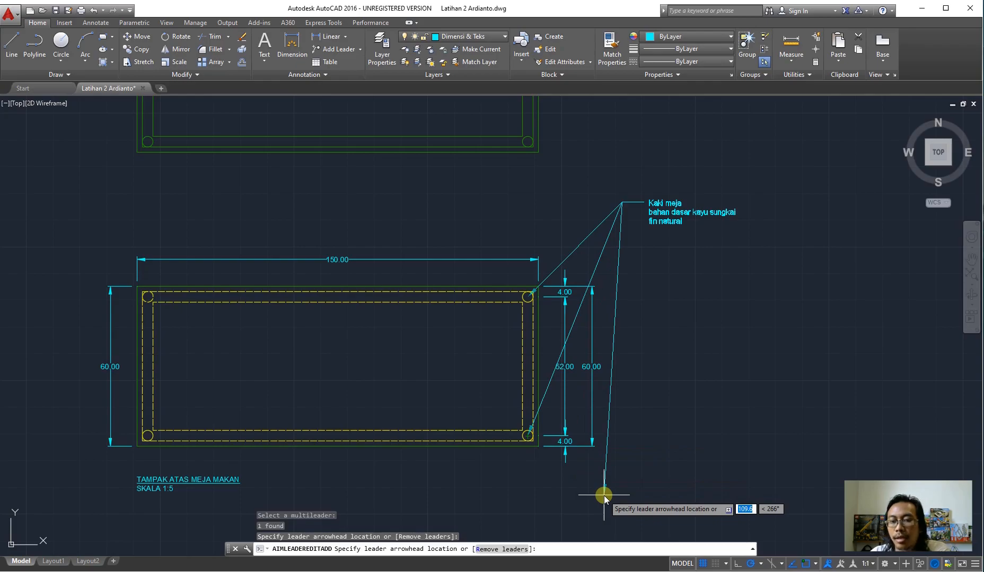
pyautogui.press('Return')
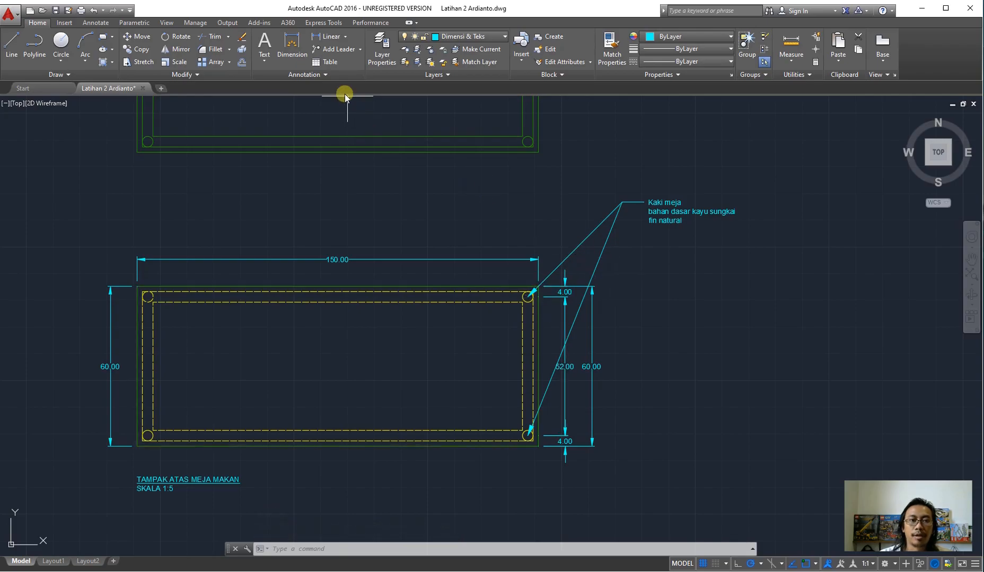
# Step: Remove the table-leg note's leader line to the upper-right leg, and undo both this removal and the preceding leader addition
pyautogui.click(359, 49)
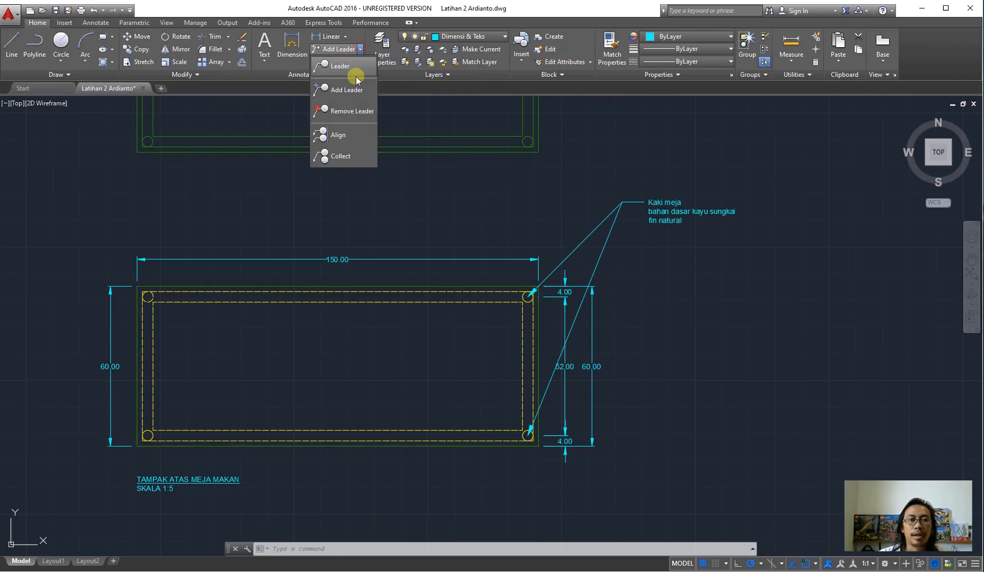
pyautogui.click(349, 113)
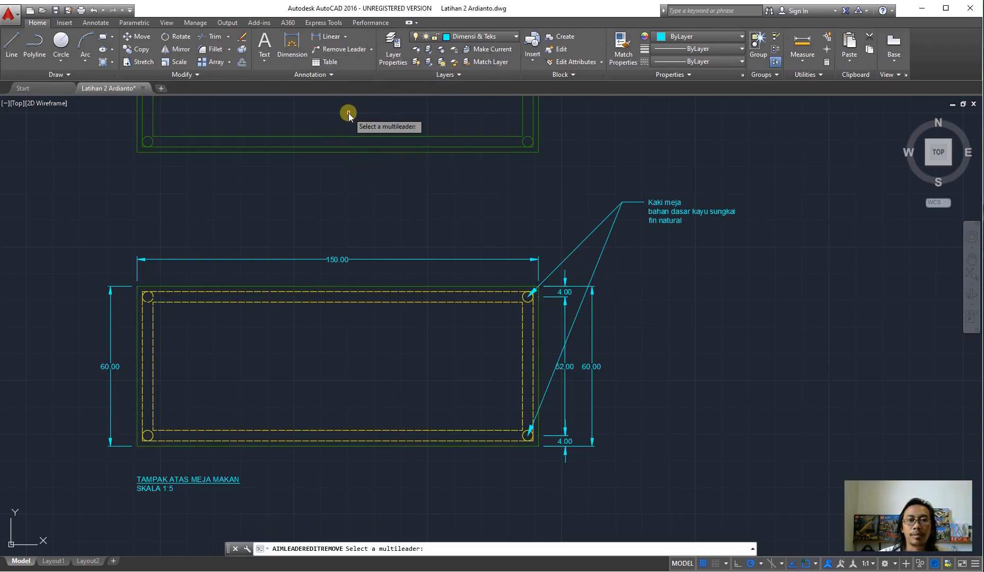
pyautogui.click(598, 265)
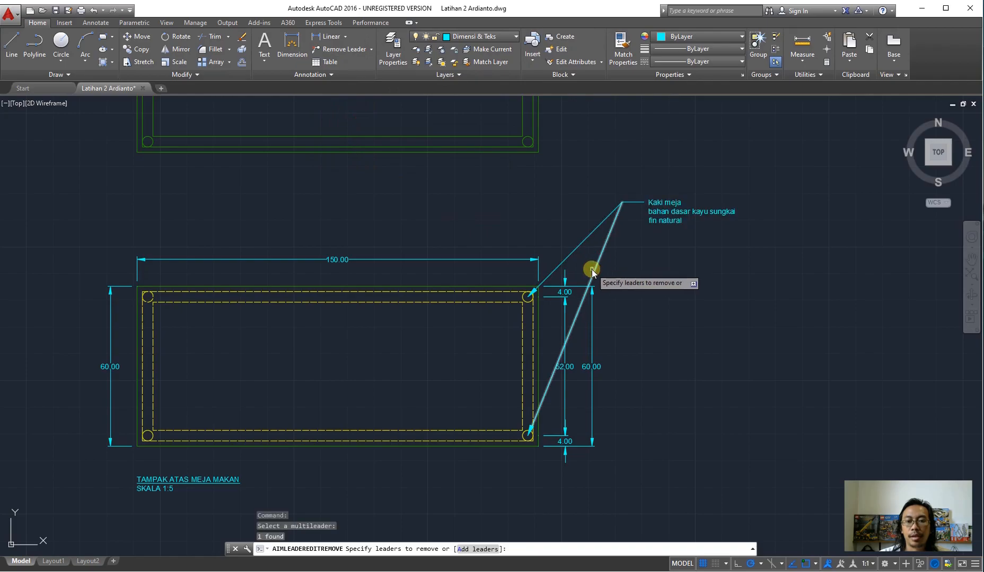
pyautogui.click(579, 246)
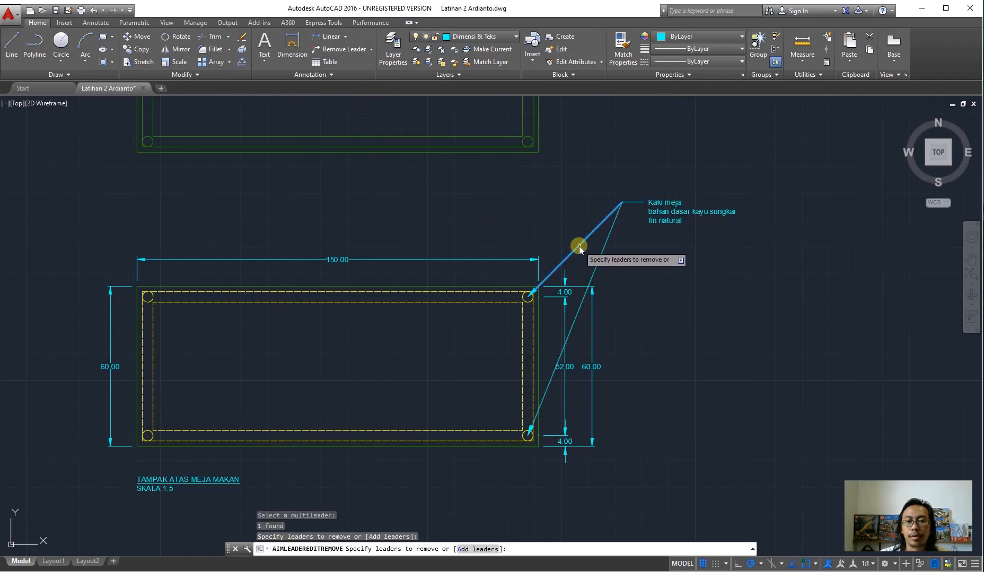
pyautogui.press('Return')
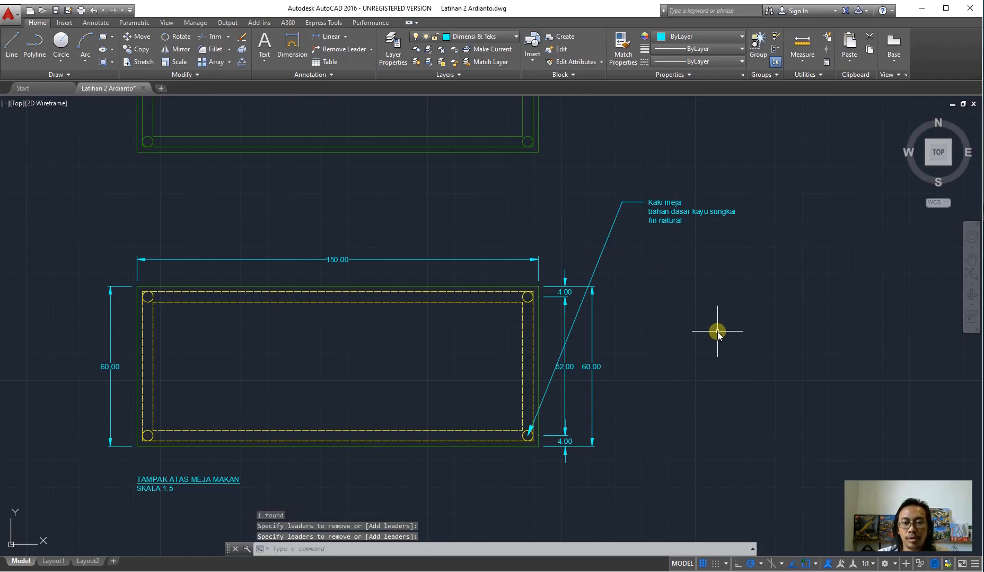
pyautogui.hotkey('ctrl', 'z')
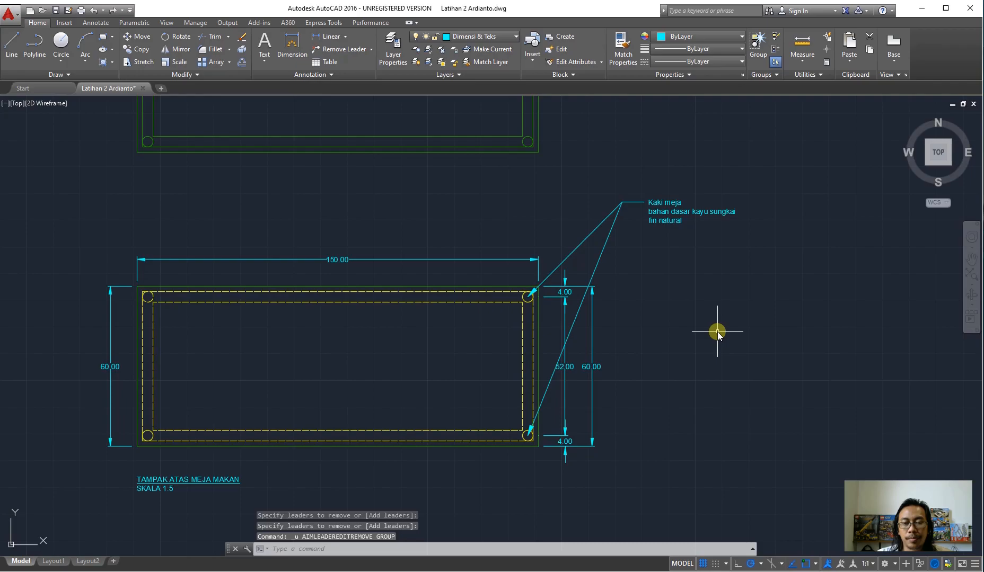
pyautogui.hotkey('ctrl', 'z')
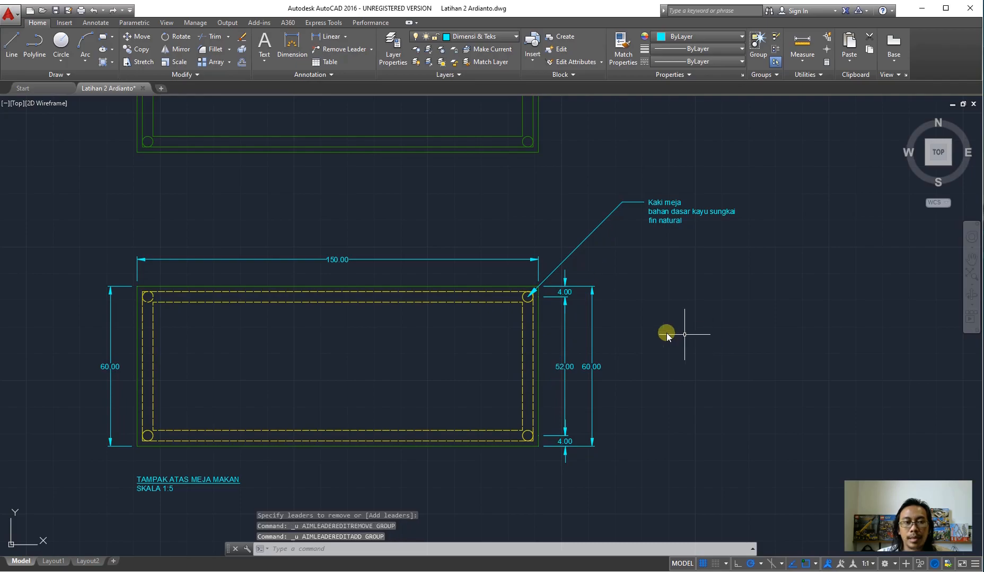
# Step: Try to align the table-leg multileader vertically, using the same multileader as the alignment reference
pyautogui.click(371, 49)
pyautogui.click(347, 136)
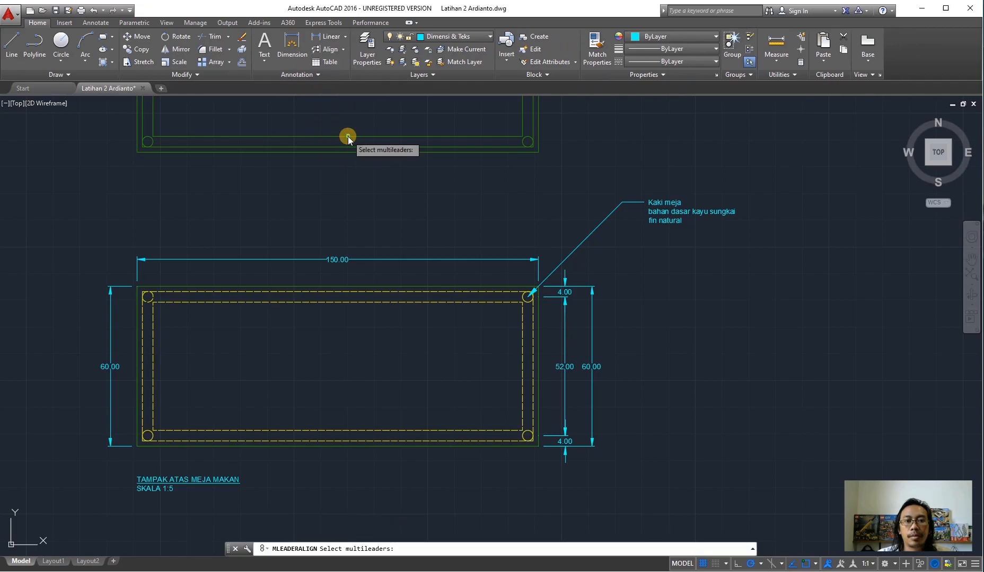
pyautogui.click(604, 220)
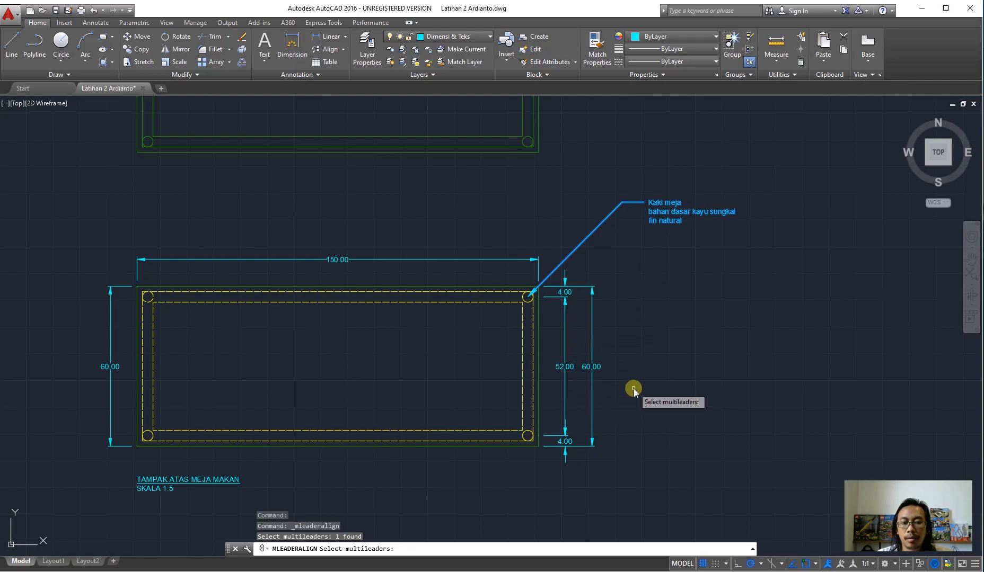
pyautogui.press('Return')
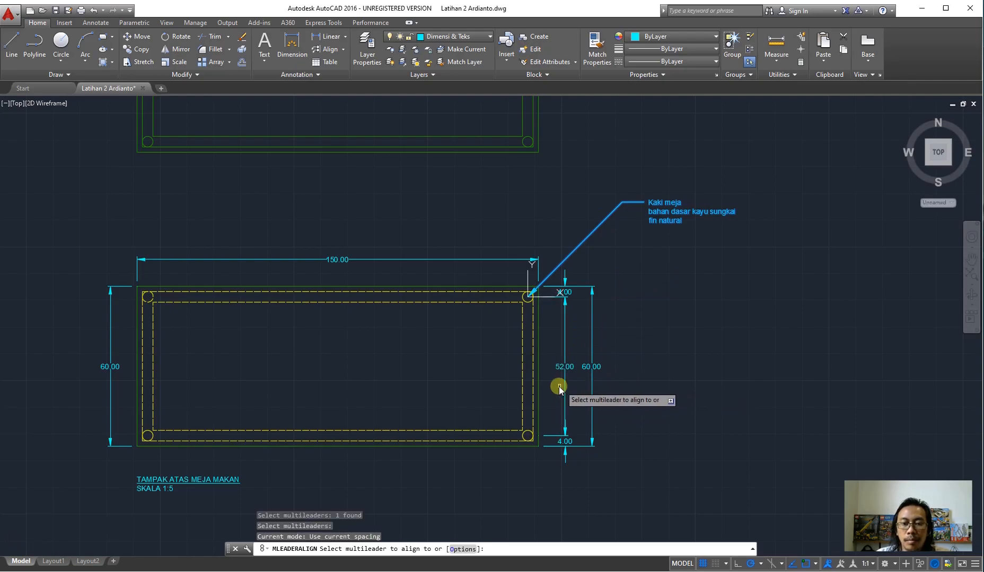
pyautogui.click(573, 253)
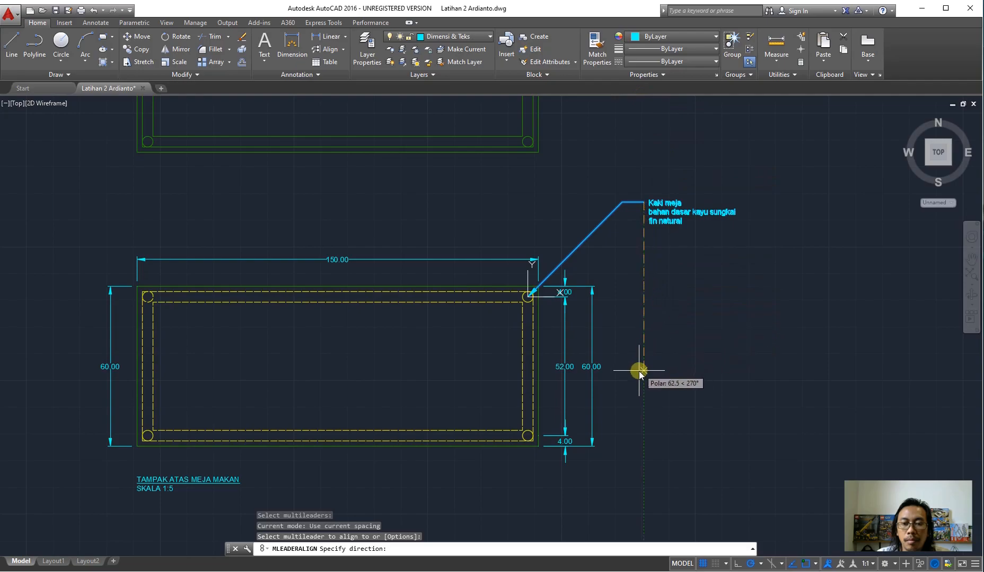
pyautogui.click(639, 398)
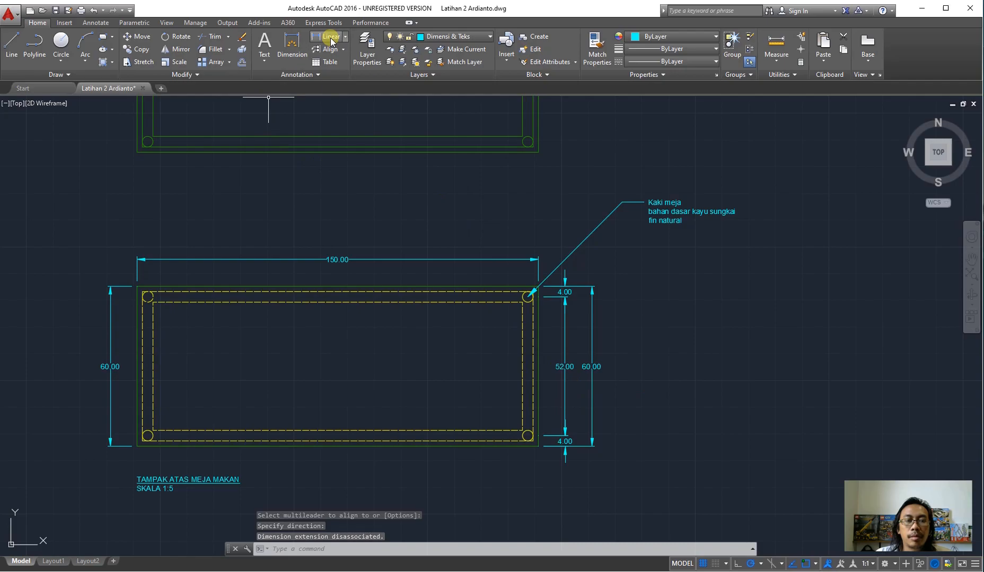
# Step: Start a multileader with its arrowhead on the tabletop near the lower-right leg and its landing 60 units away at 45°
pyautogui.click(344, 49)
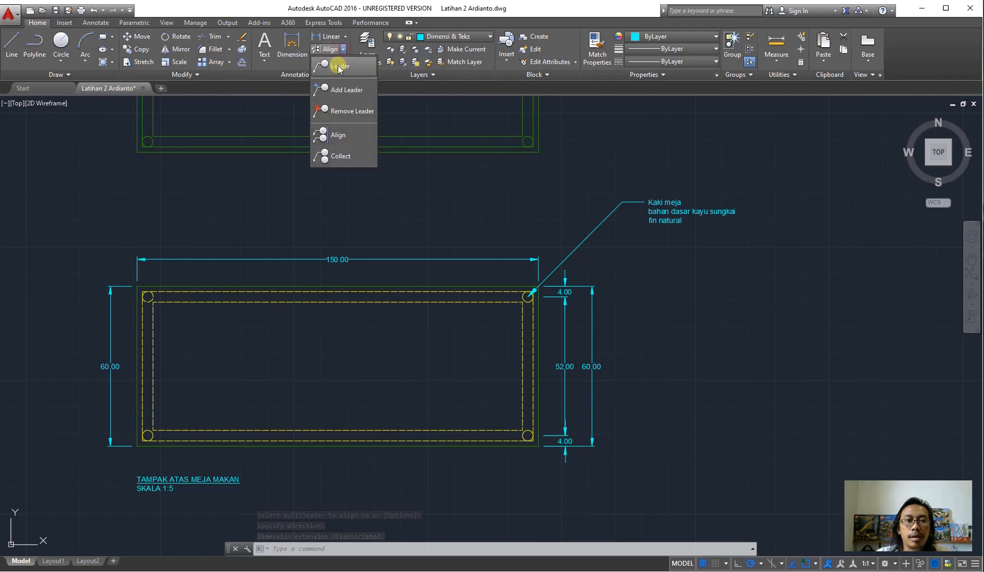
pyautogui.click(339, 67)
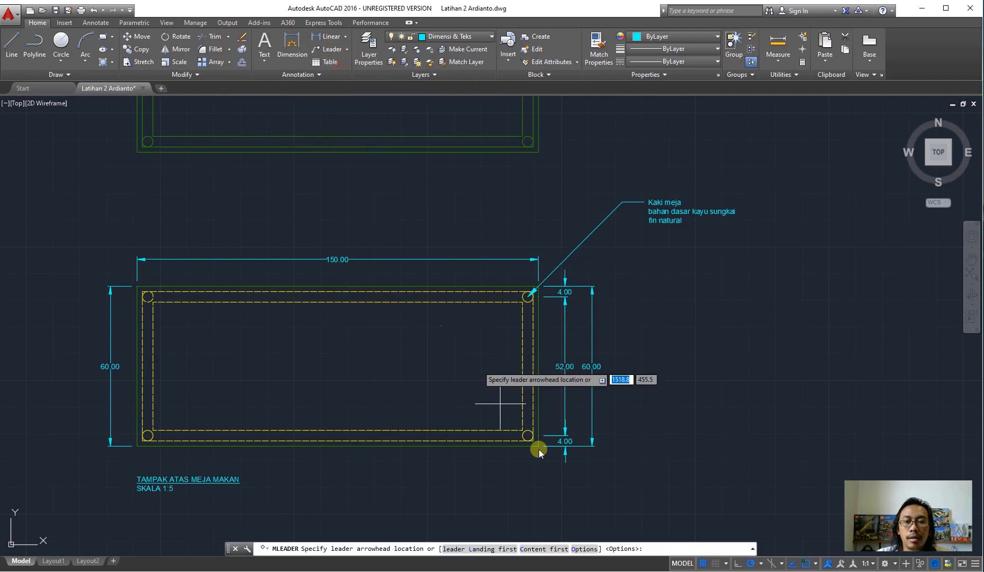
pyautogui.click(500, 412)
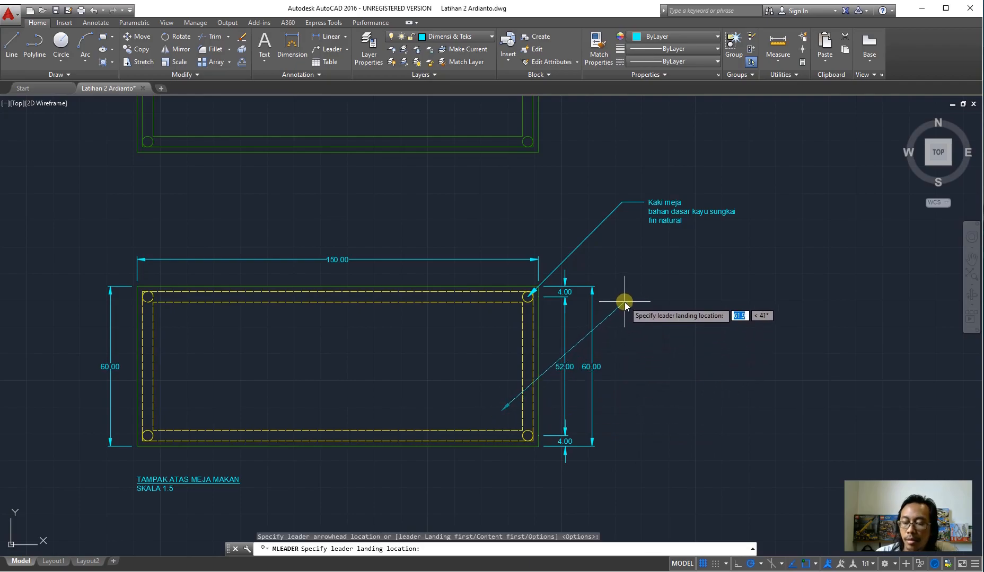
pyautogui.write('60')
pyautogui.press('Tab')
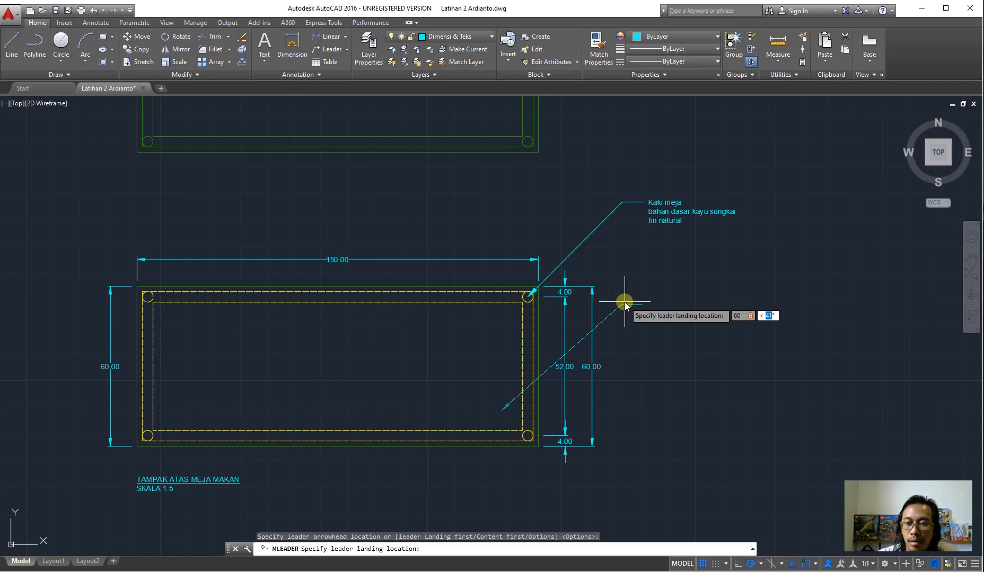
pyautogui.write('45')
pyautogui.press('Return')
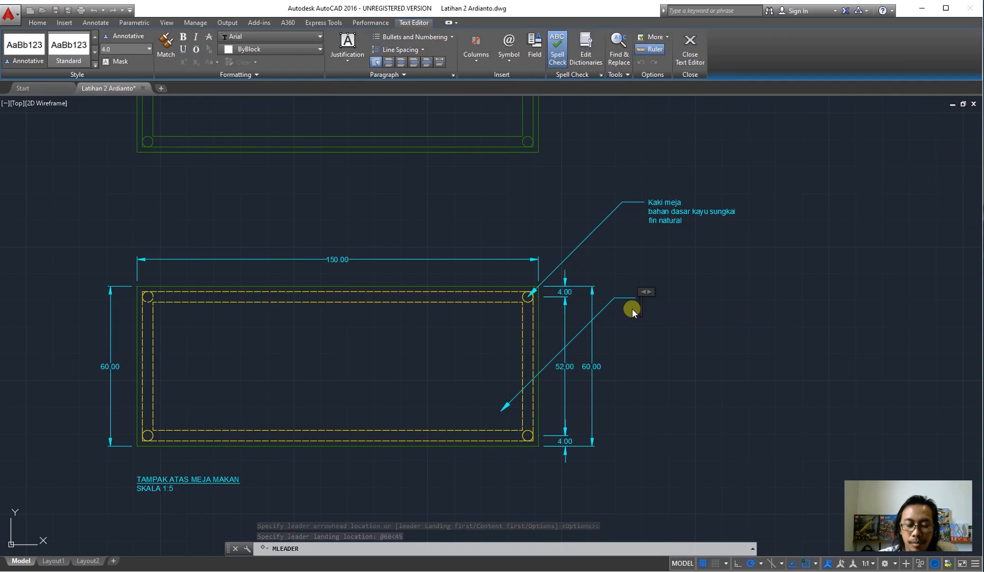
pyautogui.write('Meja makan')
pyautogui.press('BackSpace')
pyautogui.press('BackSpace')
pyautogui.press('BackSpace')
pyautogui.press('BackSpace')
pyautogui.press('BackSpace')
pyautogui.press('BackSpace')
pyautogui.press('BackSpace')
pyautogui.press('BackSpace')
pyautogui.press('BackSpace')
pyautogui.press('BackSpace')
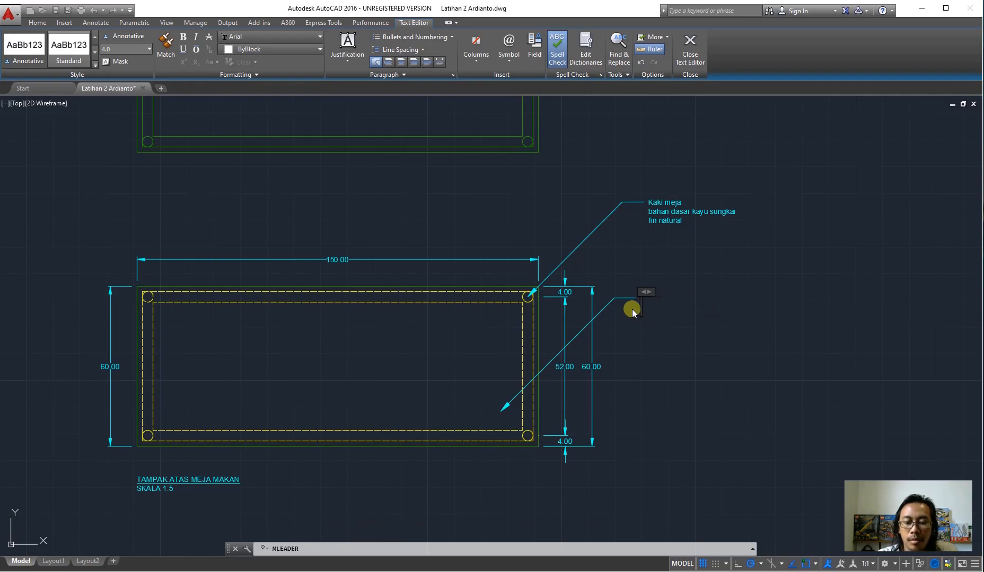
# Step: Write the three-line leader note "Top table", "kayu sungkai 4cm" and "fin natural"
pyautogui.write('Top table')
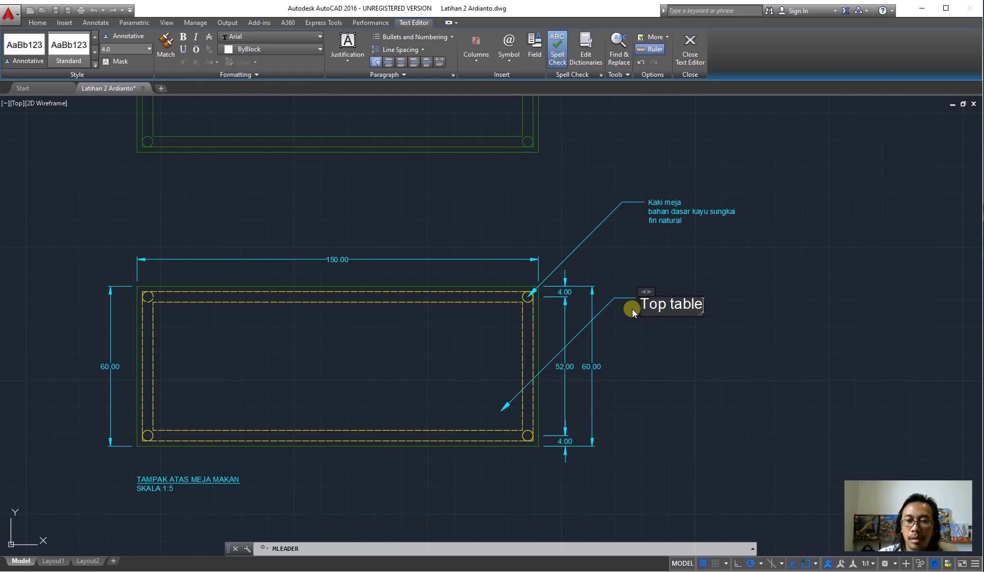
pyautogui.press('Return')
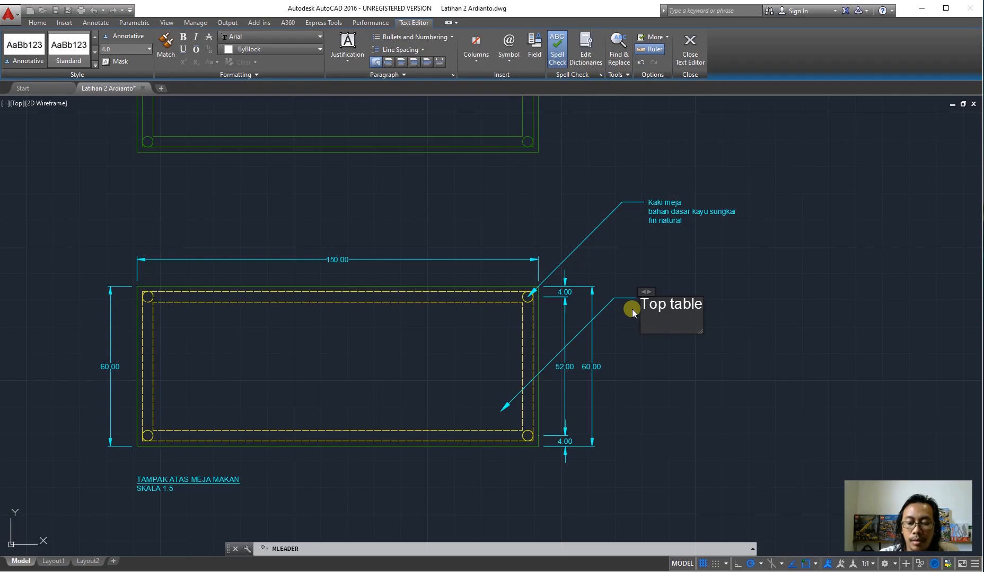
pyautogui.write('kayu ungkai')
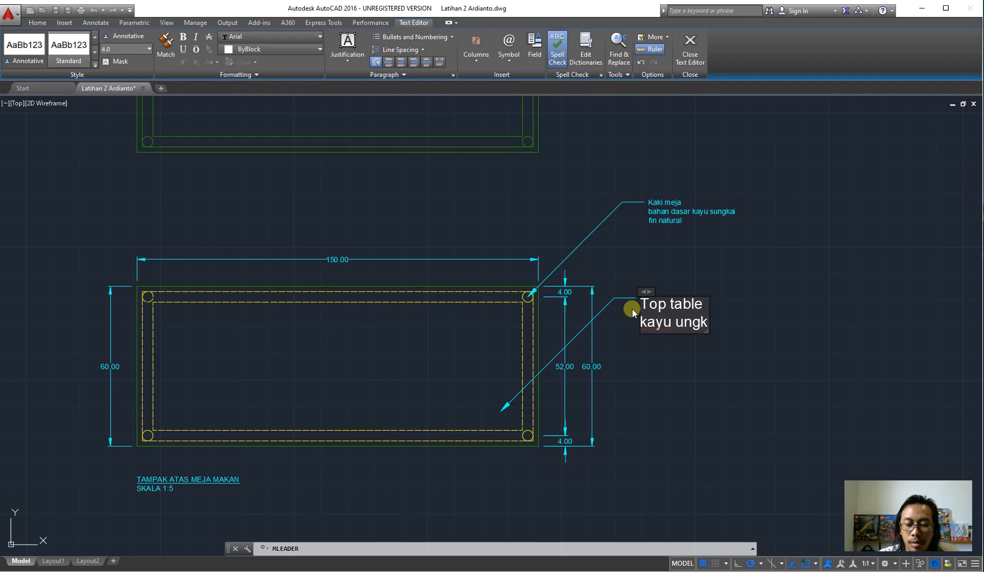
pyautogui.press('BackSpace')
pyautogui.press('BackSpace')
pyautogui.press('BackSpace')
pyautogui.press('BackSpace')
pyautogui.press('BackSpace')
pyautogui.press('BackSpace')
pyautogui.write('sungkai')
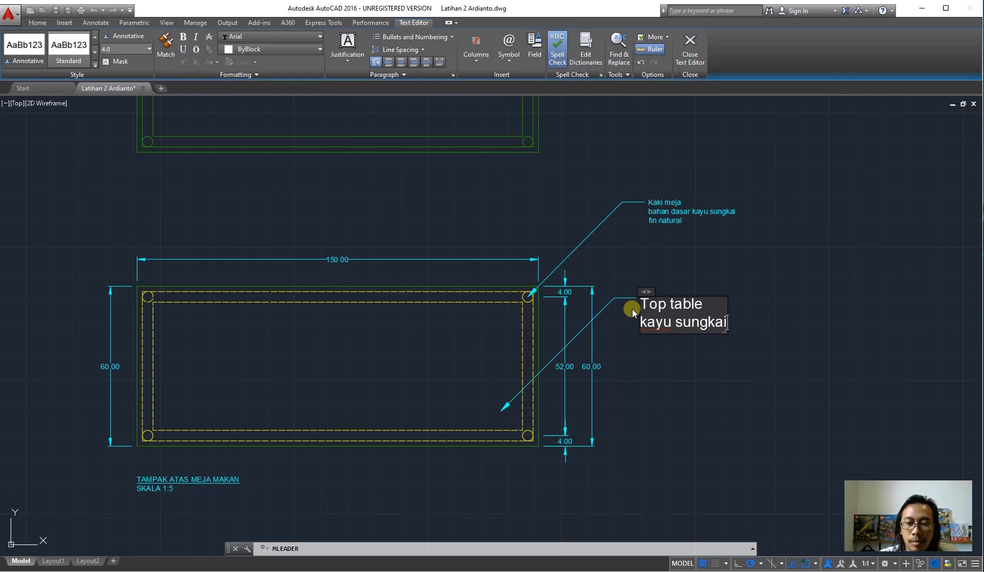
pyautogui.write(' 4cm')
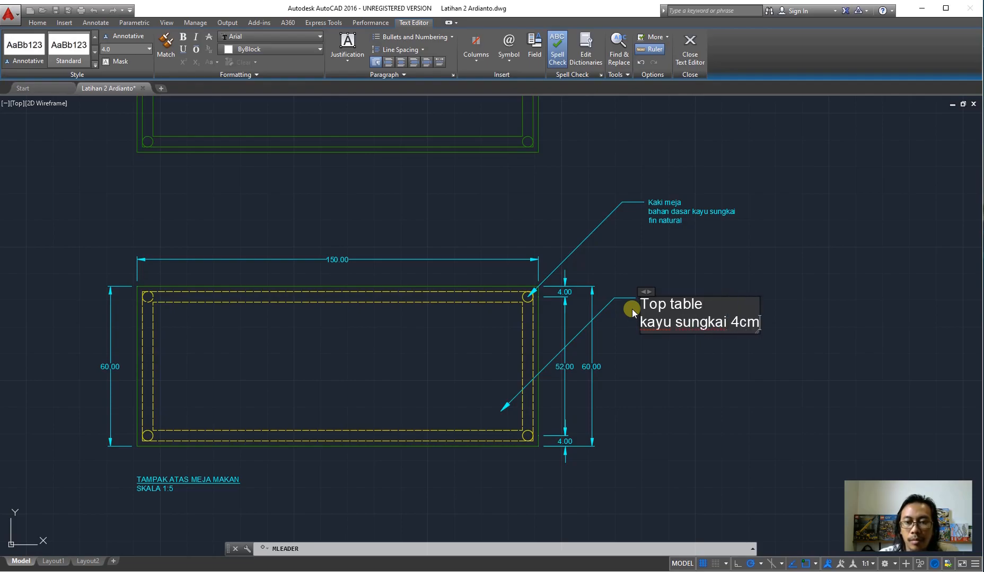
pyautogui.press('Return')
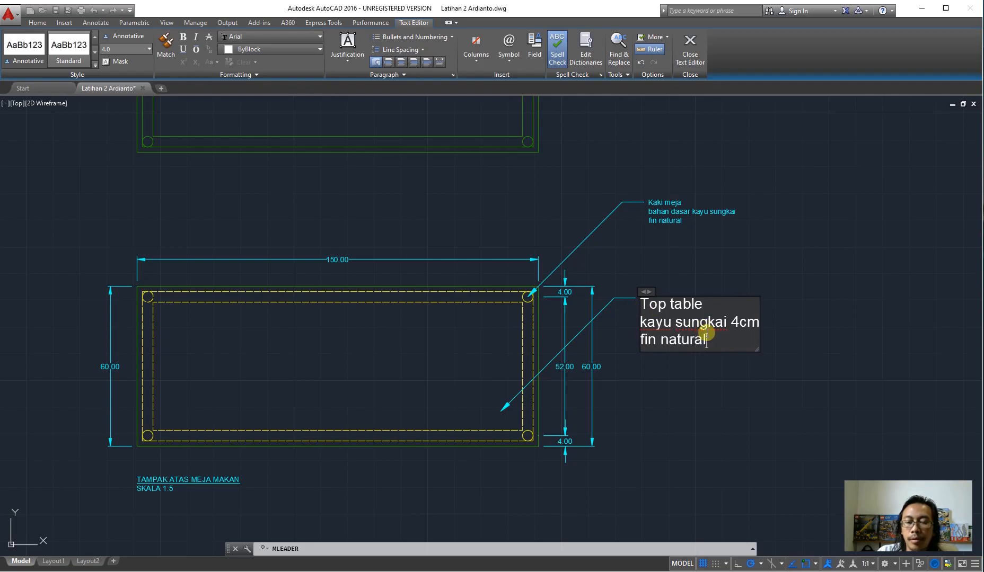
# Step: Set the text height of the whole tabletop leader note to 2.0 and finish editing it
pyautogui.moveTo(701, 323); pyautogui.dragTo(641, 303)
pyautogui.click(719, 342)
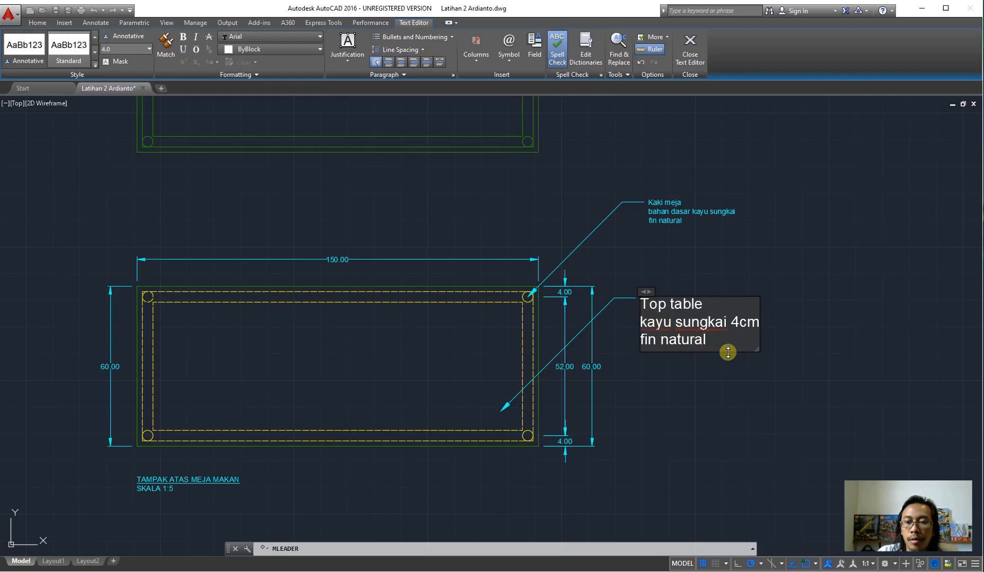
pyautogui.moveTo(704, 341); pyautogui.dragTo(658, 316)
pyautogui.click(704, 341)
pyautogui.moveTo(704, 341); pyautogui.dragTo(651, 314)
pyautogui.click(706, 339)
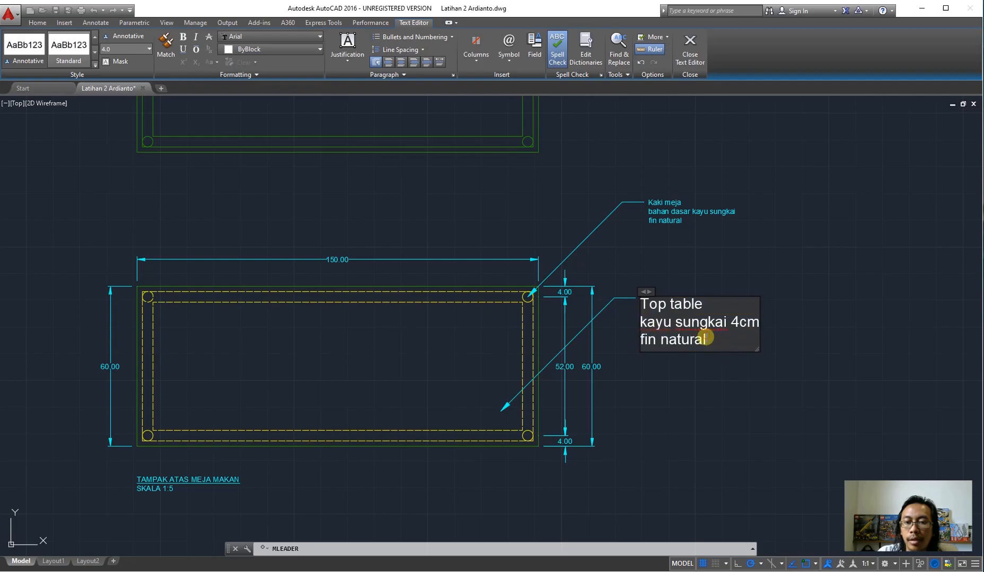
pyautogui.moveTo(706, 340); pyautogui.dragTo(638, 305)
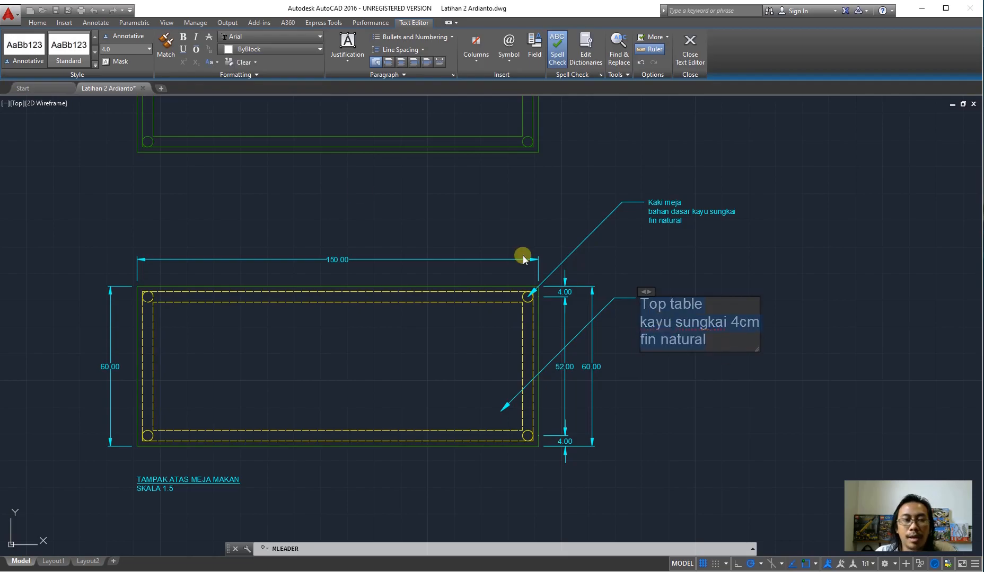
pyautogui.click(149, 49)
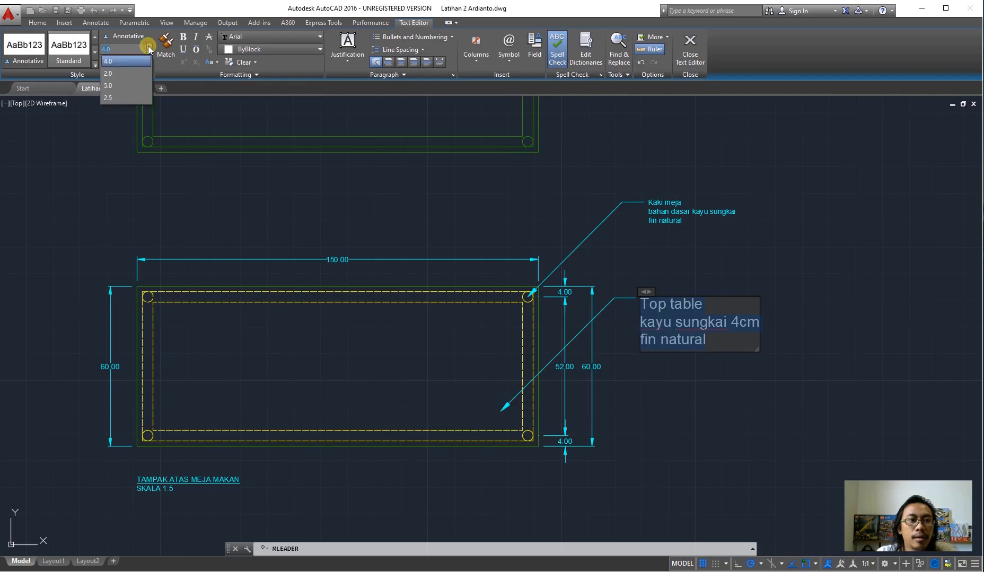
pyautogui.click(118, 74)
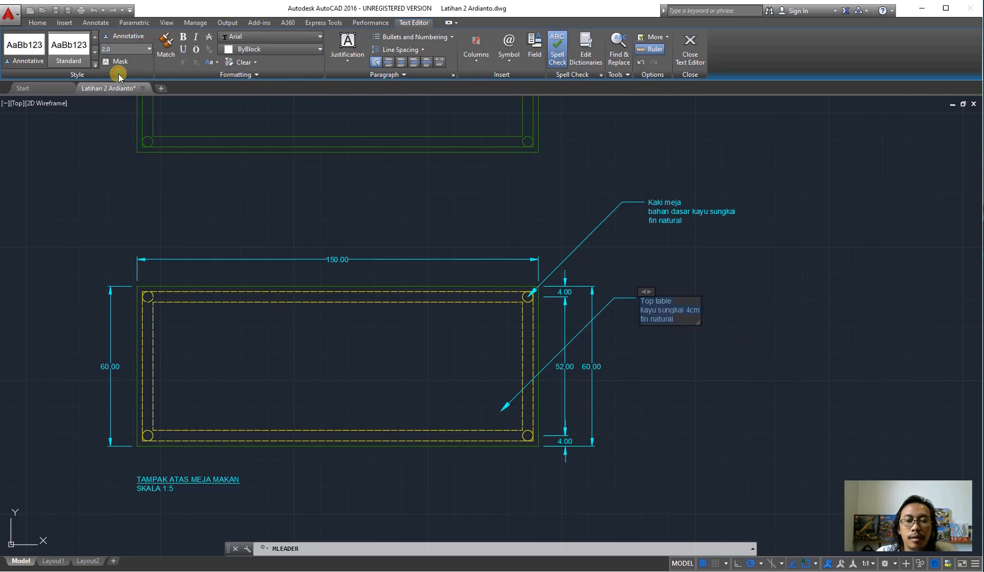
pyautogui.click(688, 52)
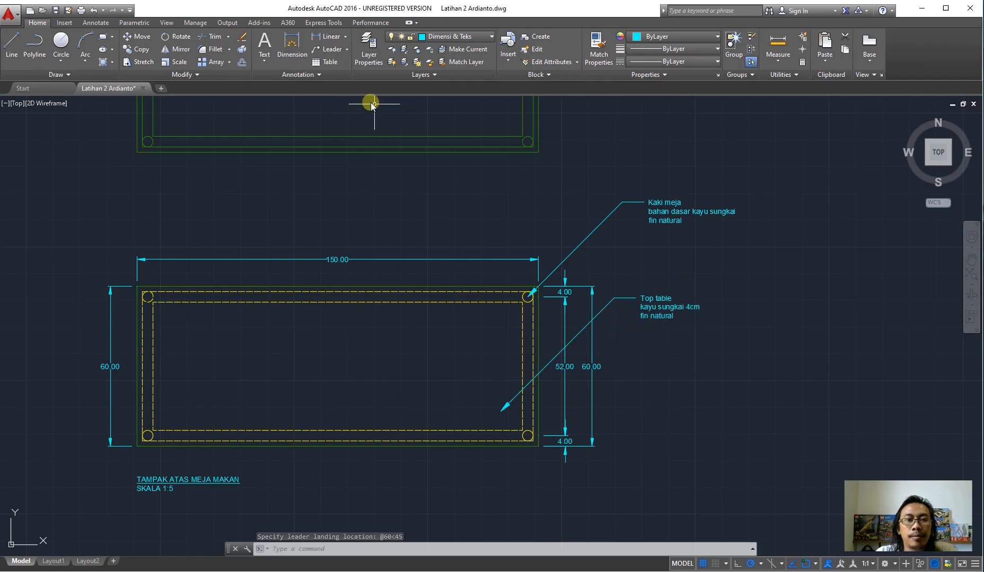
# Step: Try to align the "Top table" multileader vertically with the "Kaki meja" multileader, and undo the alignment
pyautogui.click(349, 51)
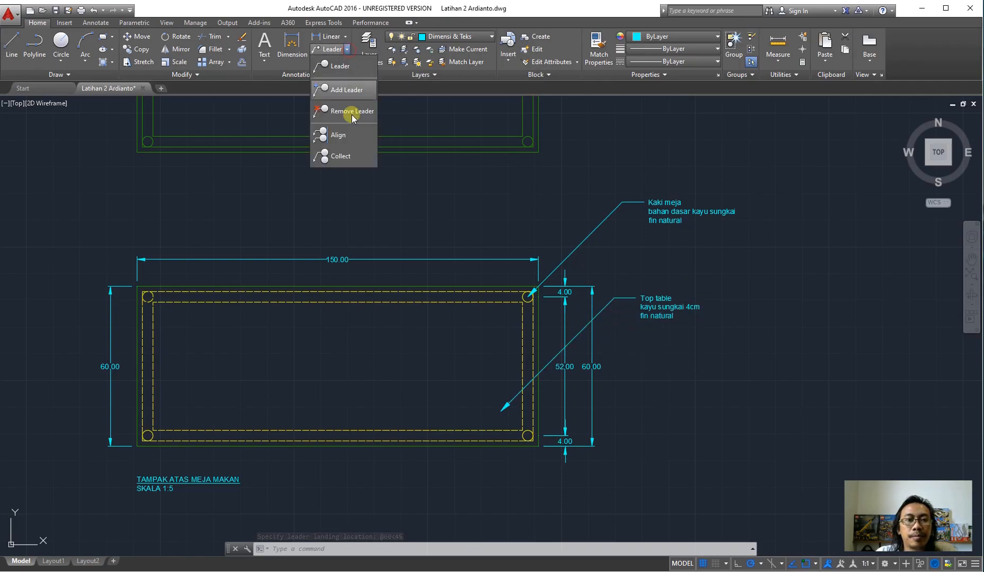
pyautogui.click(353, 143)
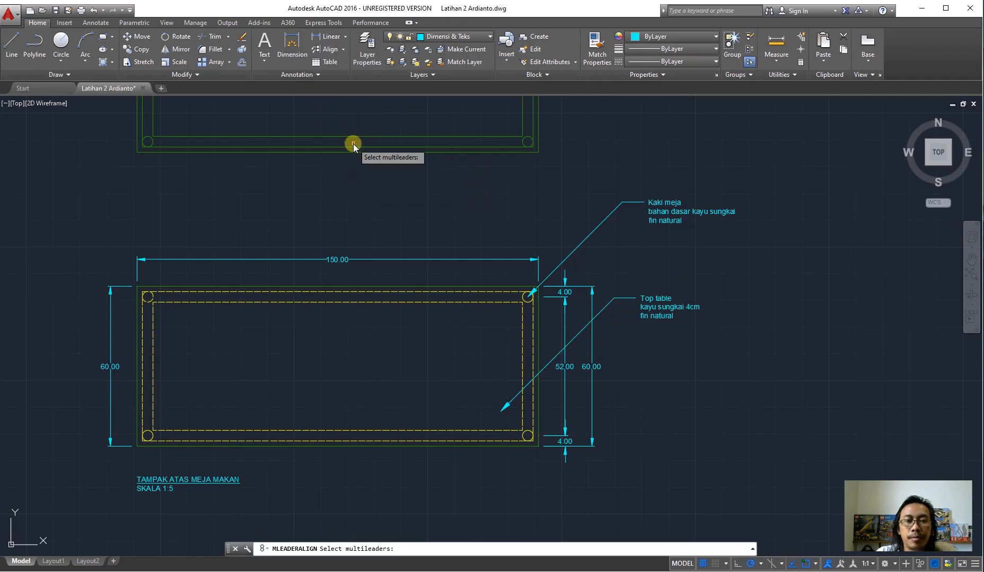
pyautogui.click(608, 304)
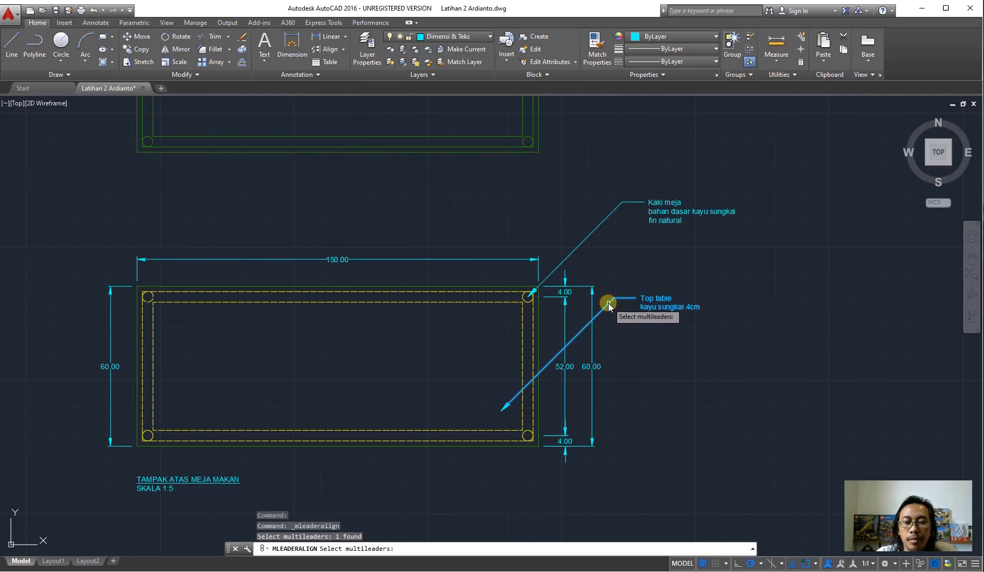
pyautogui.press('Return')
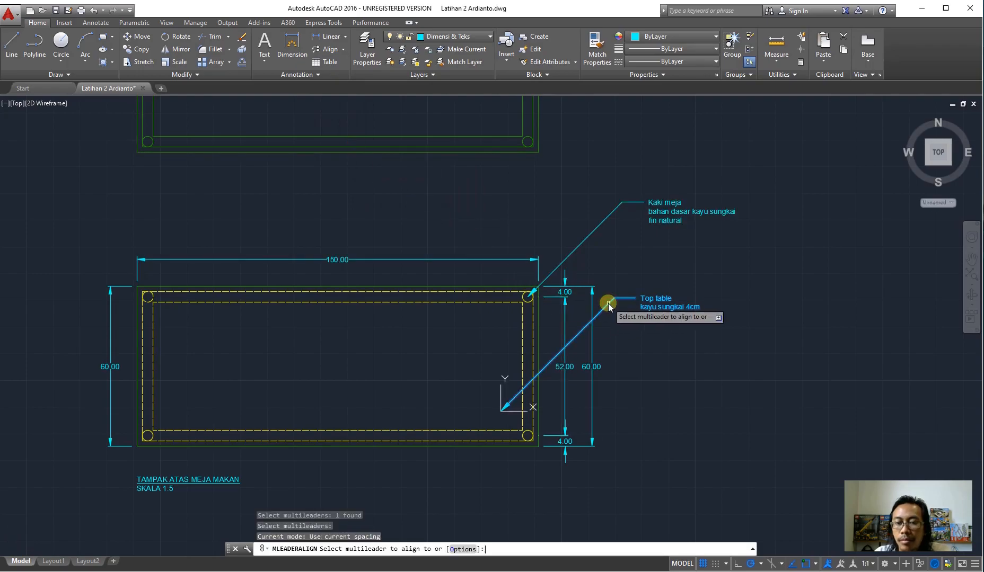
pyautogui.click(597, 228)
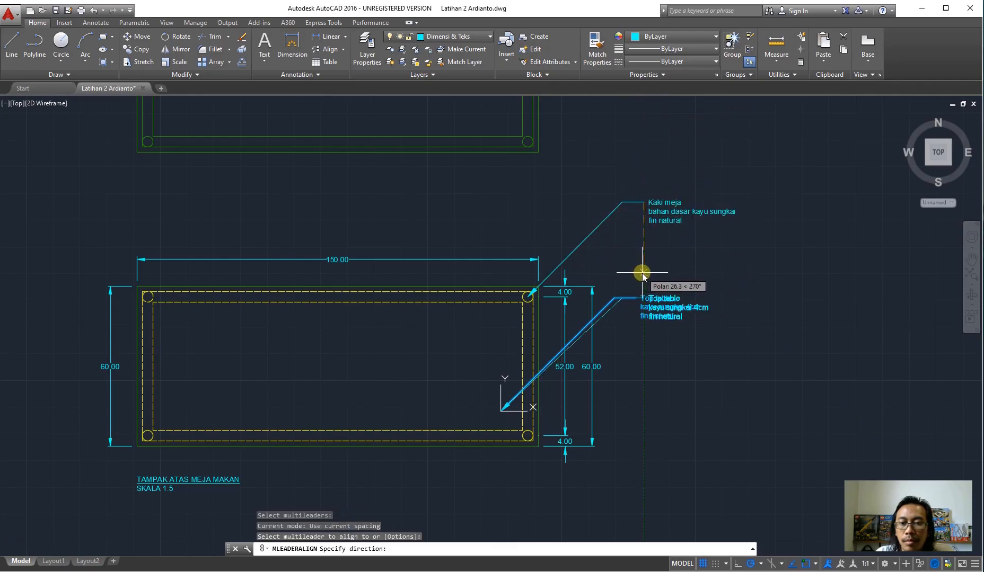
pyautogui.click(643, 273)
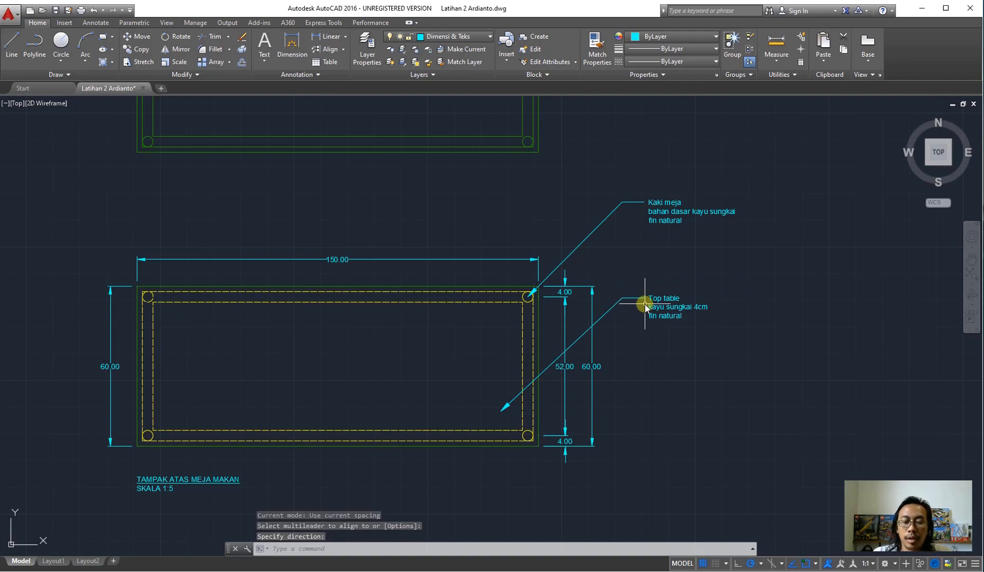
pyautogui.hotkey('ctrl', 'z')
# Step: Draw a temporary vertical line down from the "Kaki meja" leader's bend past the unaligned "Top table" leader, and undo the line
pyautogui.click(12, 42)
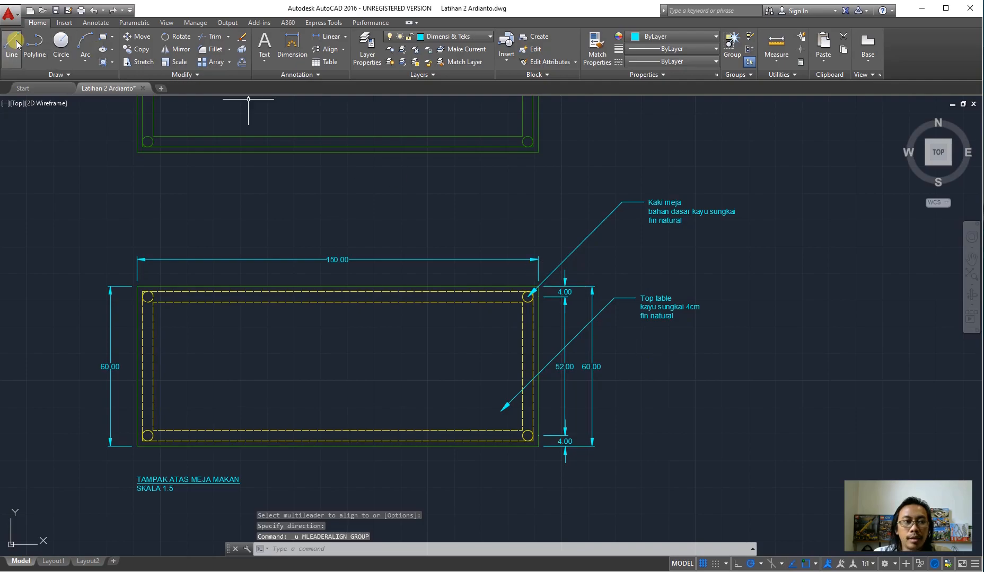
pyautogui.click(622, 204)
pyautogui.click(624, 436)
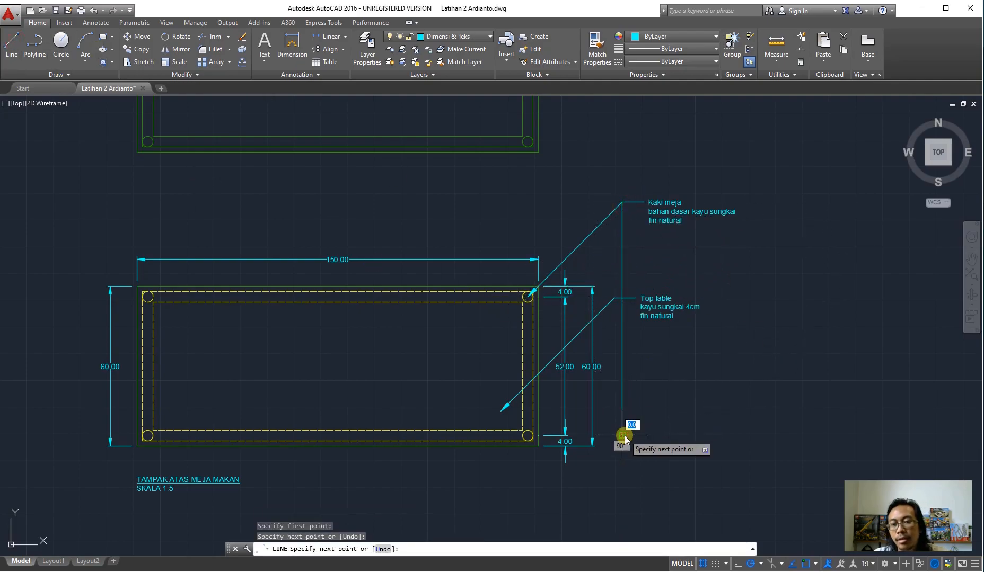
pyautogui.press('Escape')
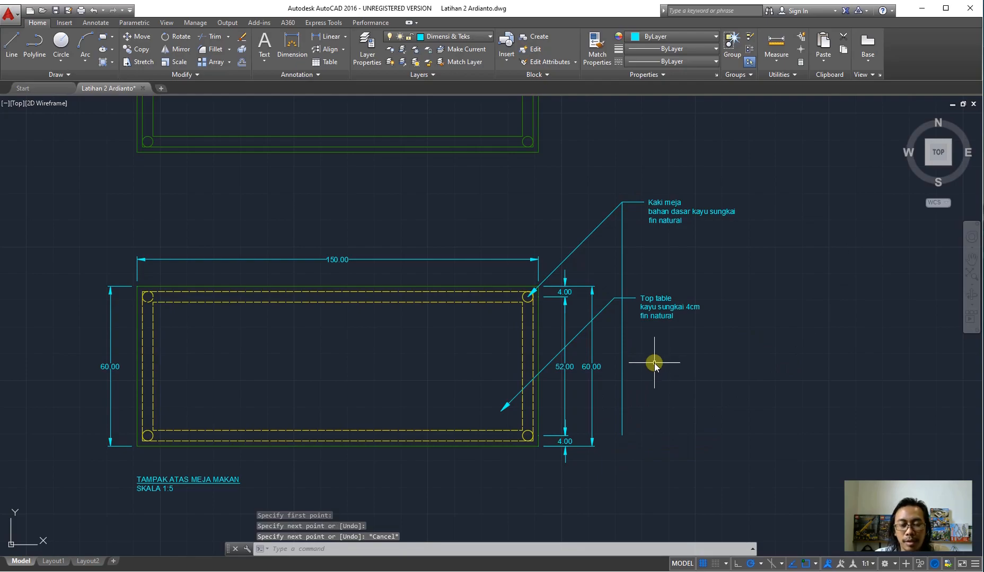
pyautogui.hotkey('ctrl', 'z')
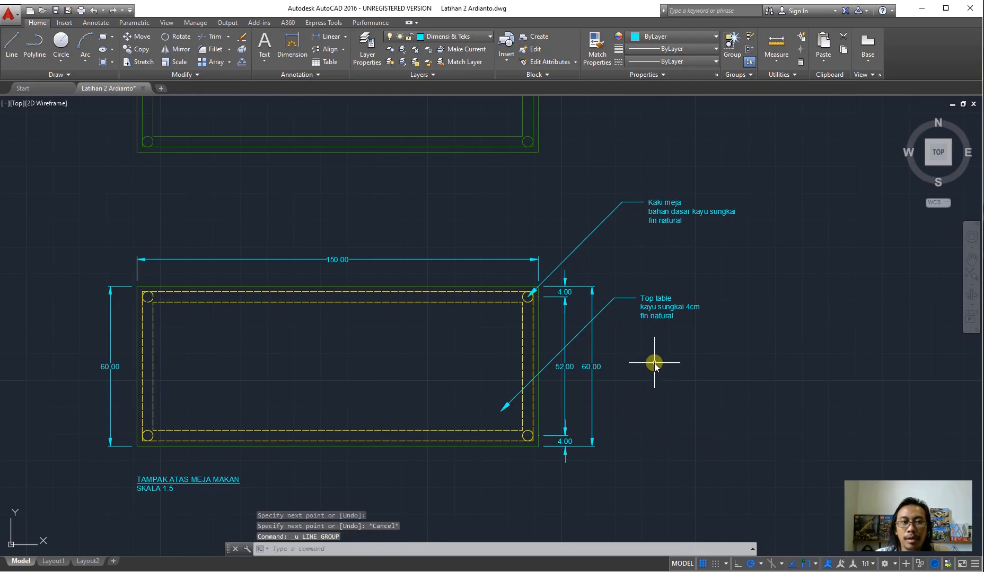
# Step: Align the "Top table" multileader with the "Kaki meja" multileader along a vertical direction
pyautogui.click(343, 48)
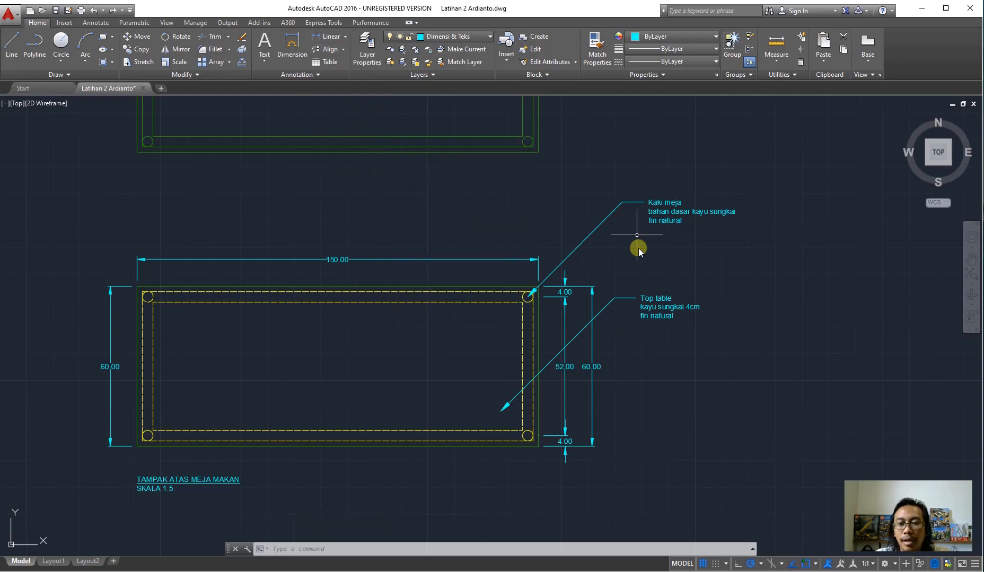
pyautogui.click(339, 49)
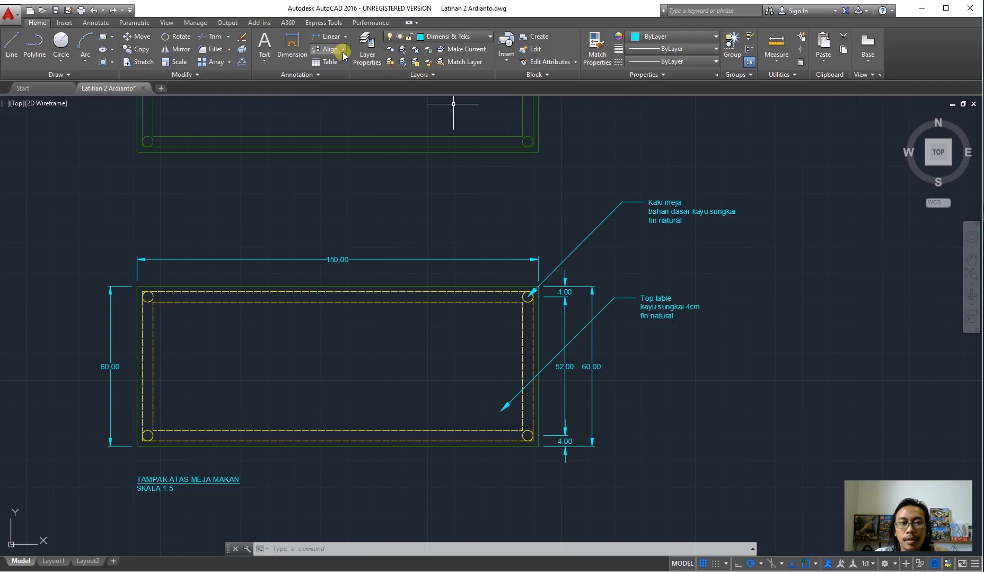
pyautogui.click(336, 128)
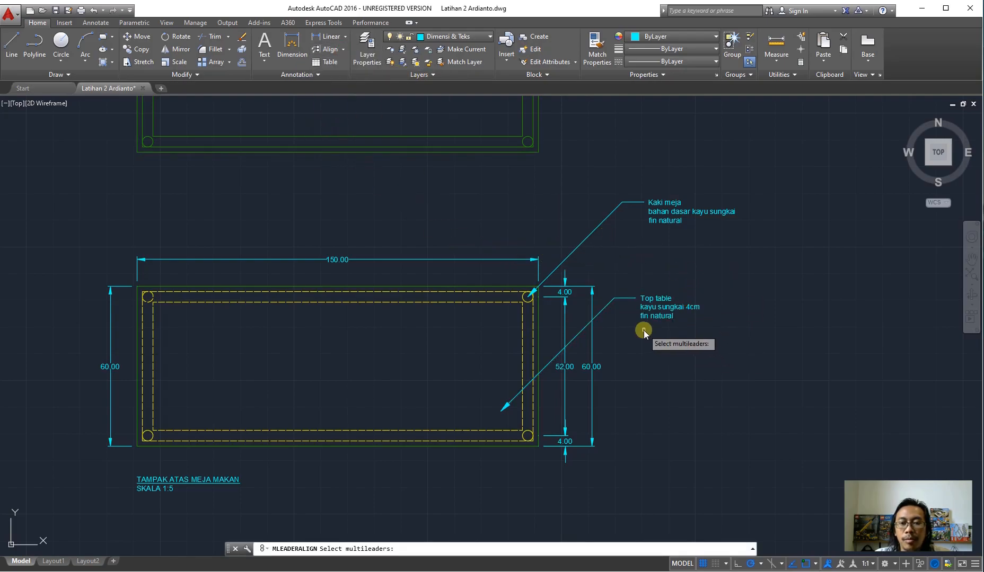
pyautogui.click(613, 299)
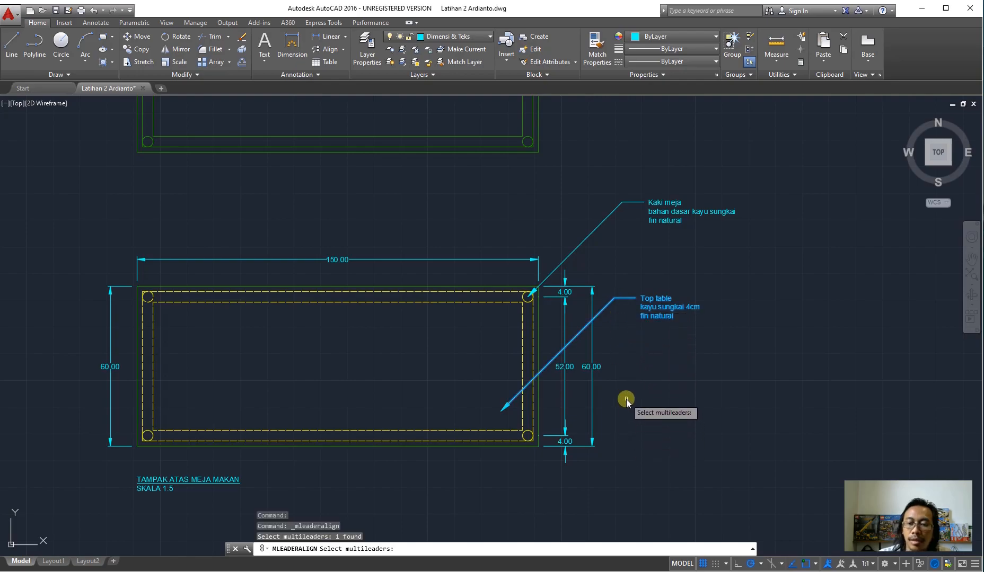
pyautogui.press('Return')
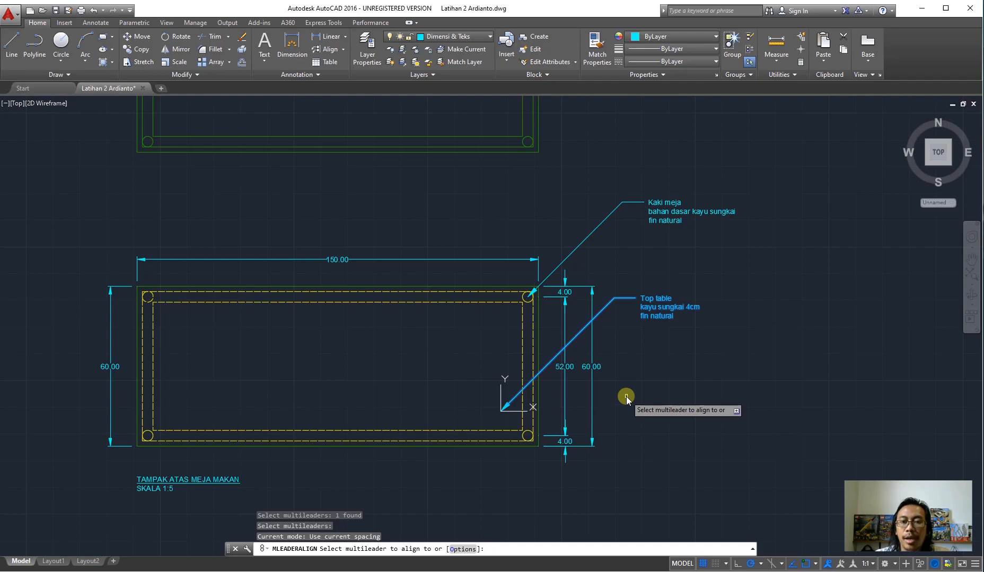
pyautogui.click(624, 201)
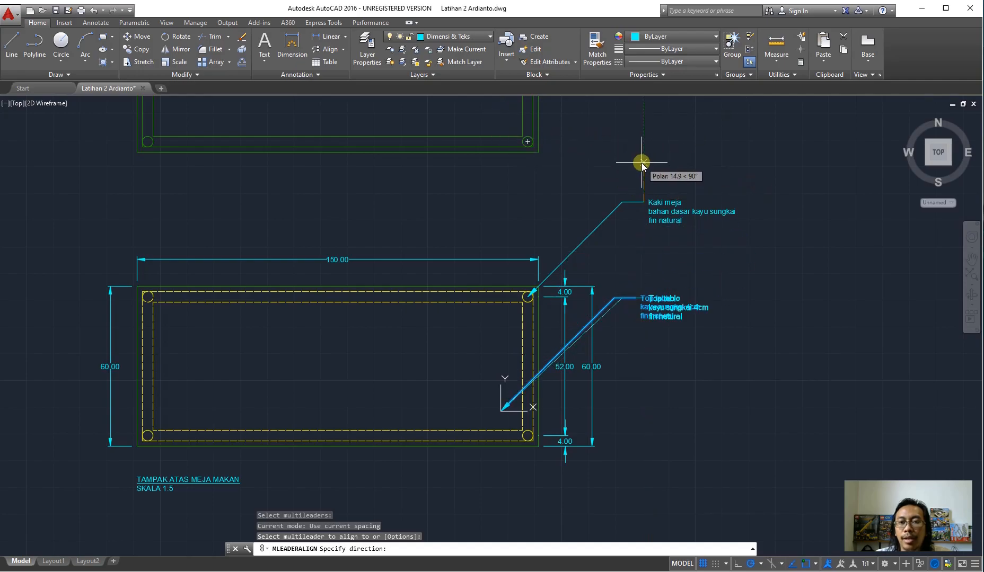
pyautogui.click(639, 253)
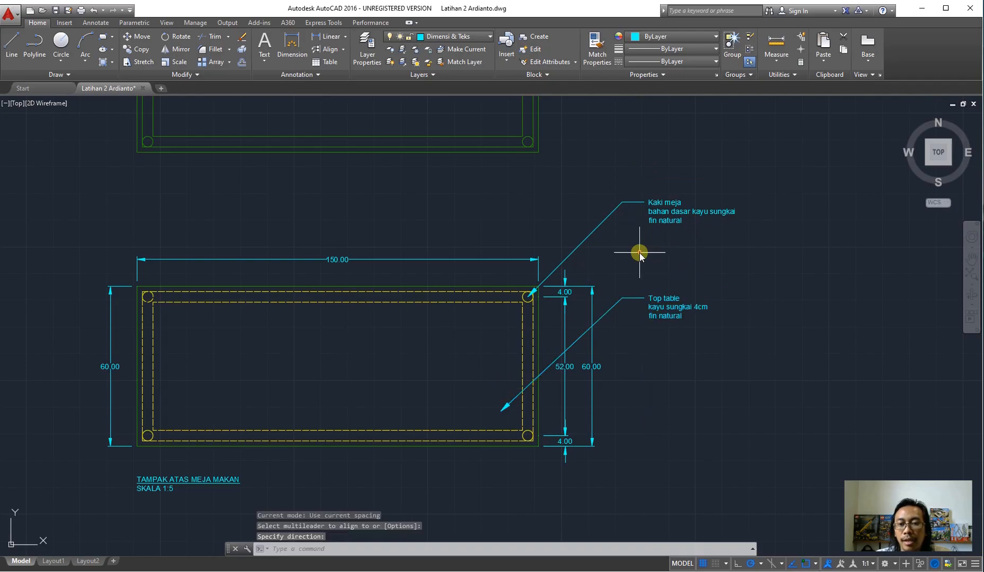
# Step: Check the two leaders' alignment with a temporary vertical line from the "Kaki meja" leader's bend, and undo the line
pyautogui.click(11, 41)
pyautogui.click(622, 201)
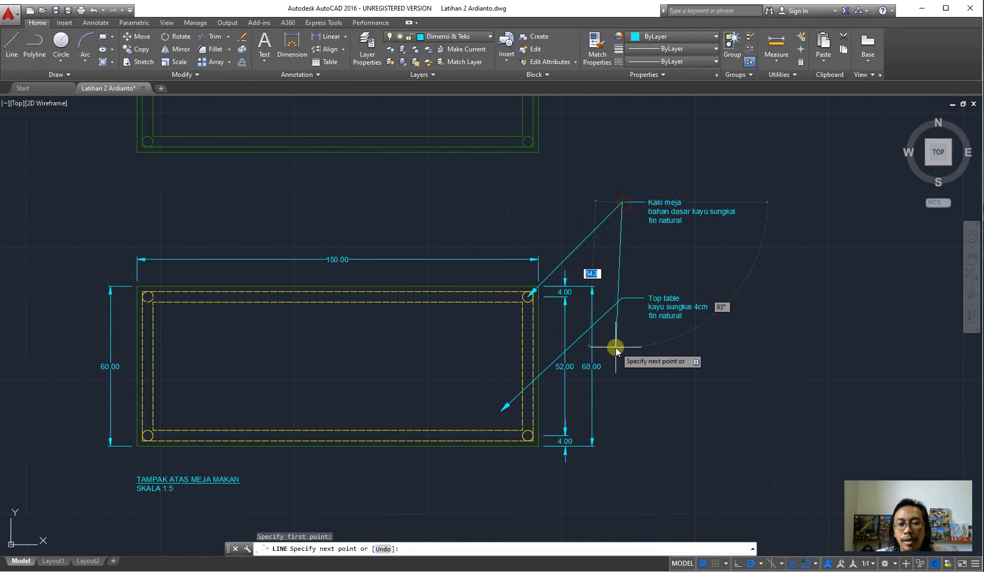
pyautogui.press('Escape')
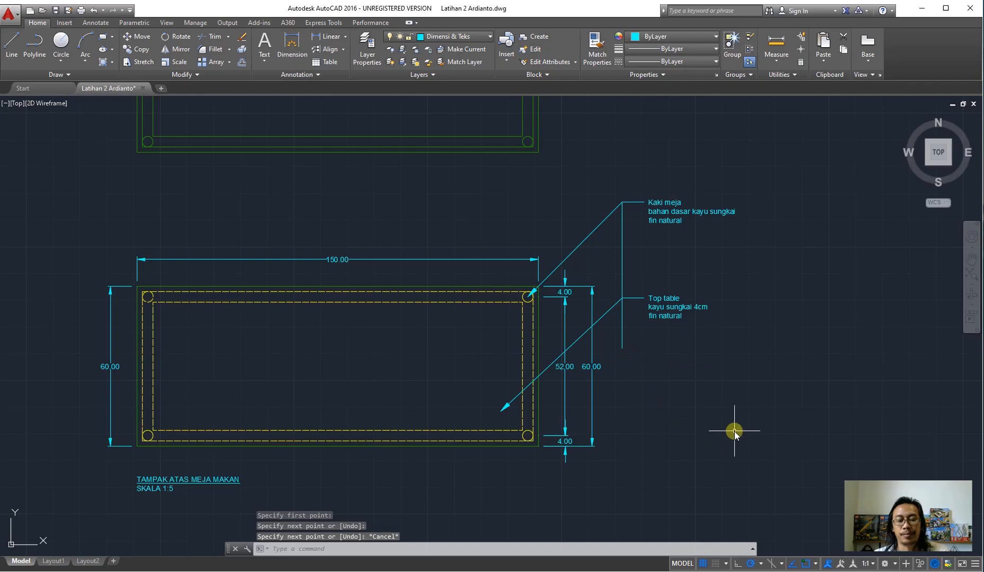
pyautogui.hotkey('ctrl', 'z')
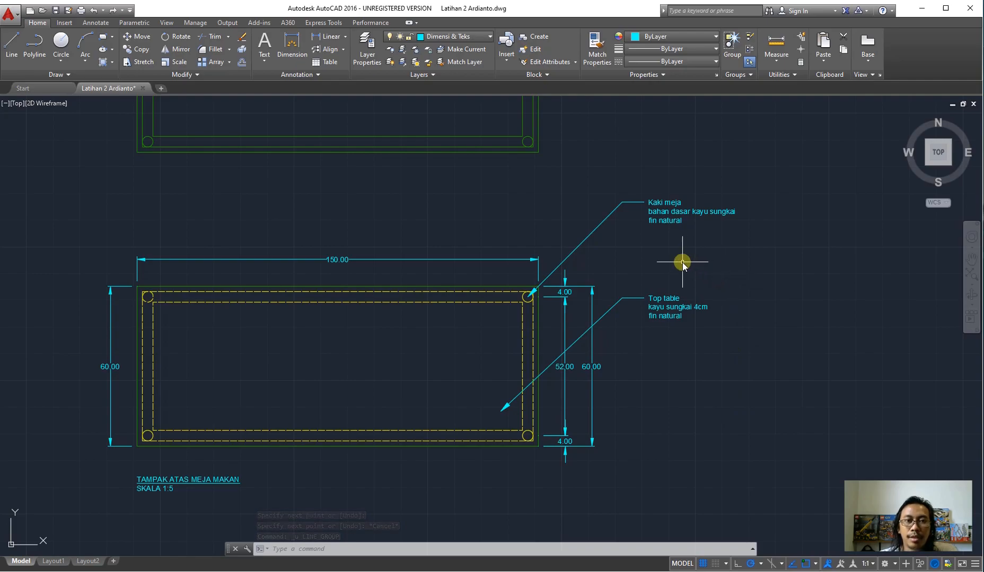
pyautogui.scroll(-4, 683, 262)
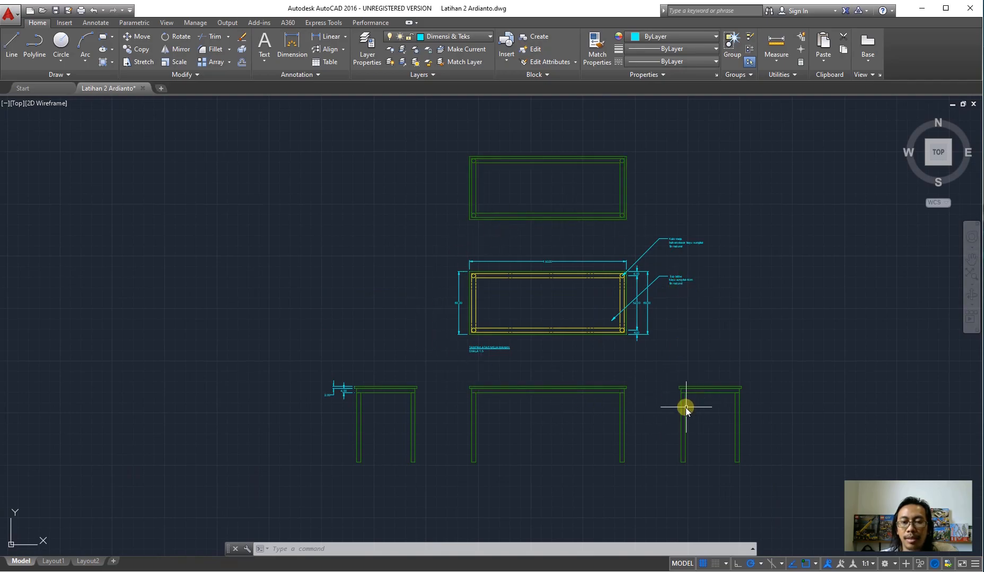
pyautogui.moveTo(659, 409); pyautogui.dragTo(641, 420, button='middle')
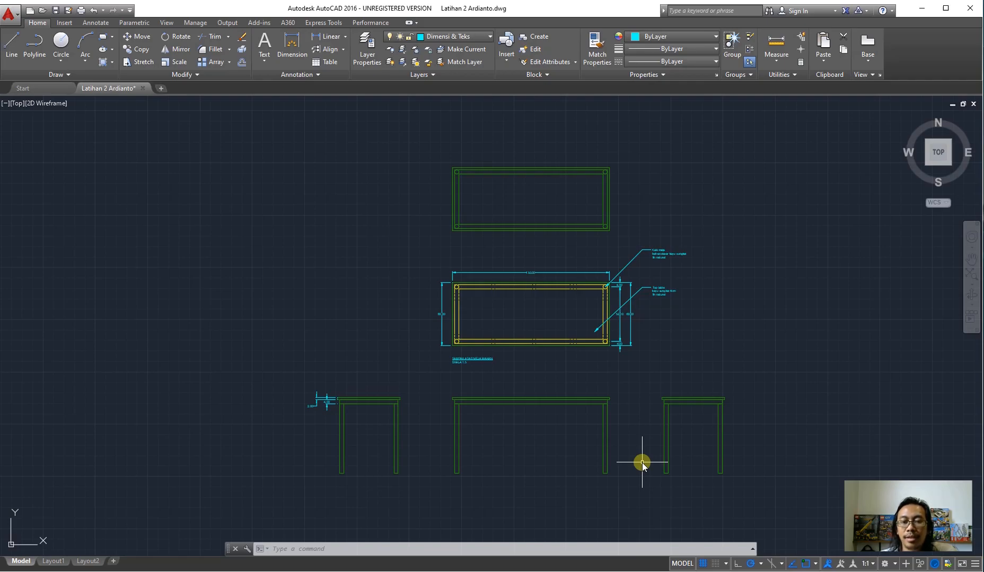
pyautogui.scroll(2, 638, 276)
pyautogui.scroll(2, 637, 276)
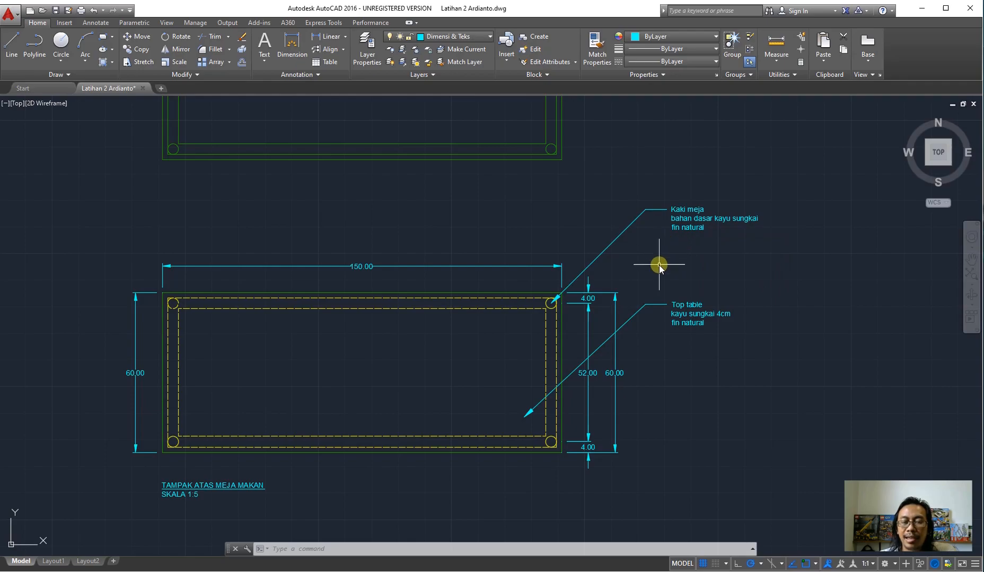
pyautogui.scroll(-5, 659, 265)
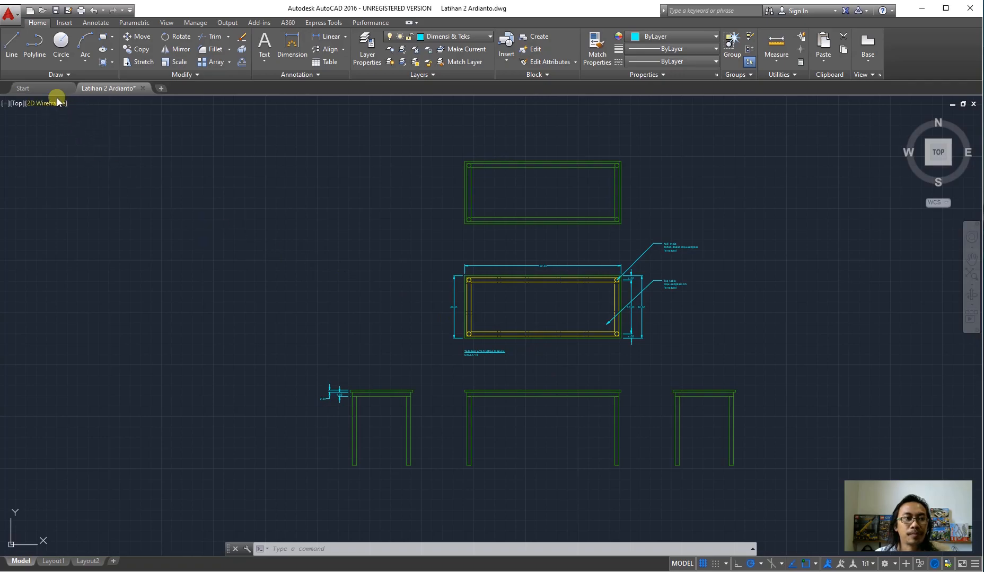
pyautogui.click(15, 20)
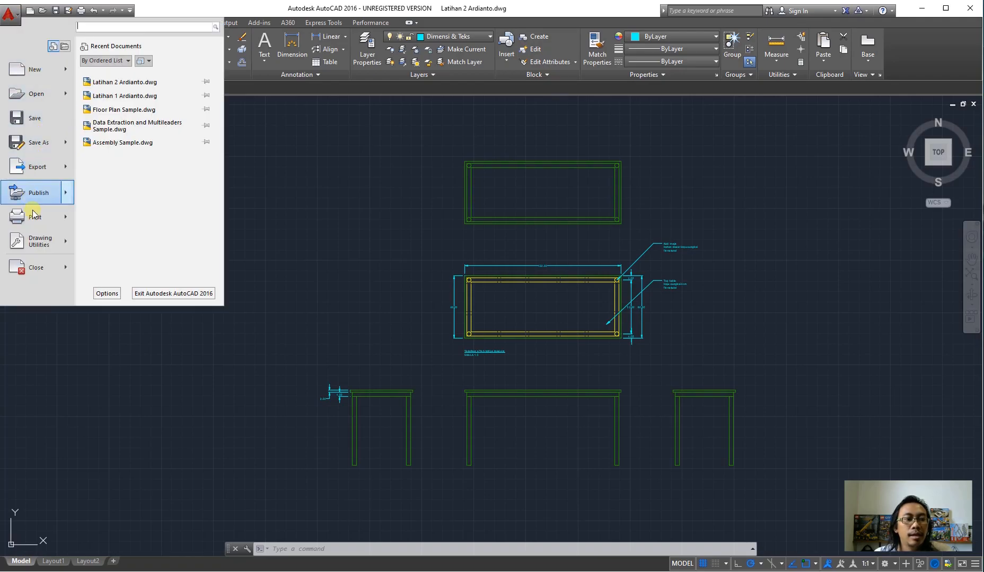
pyautogui.moveTo(34, 221)
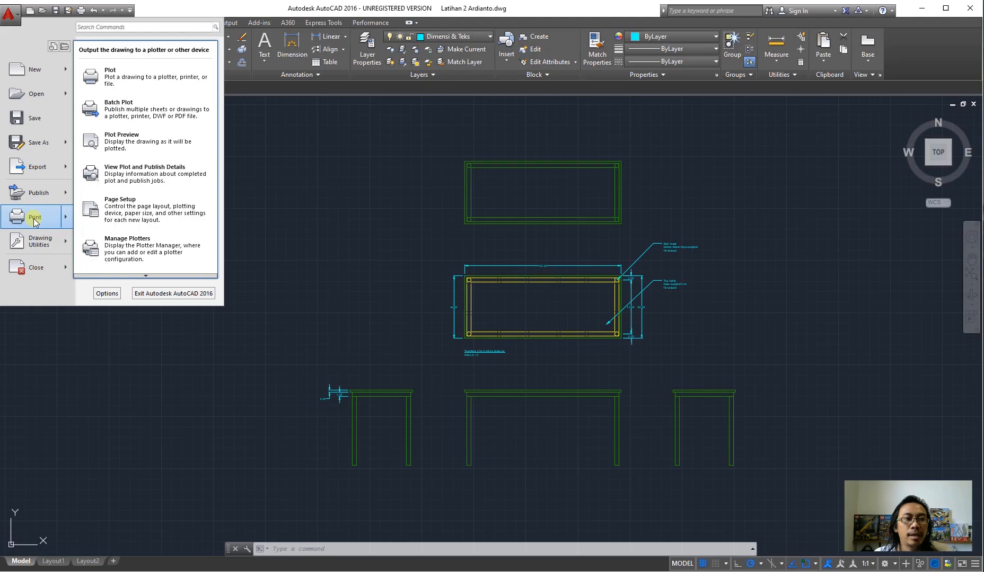
pyautogui.click(145, 82)
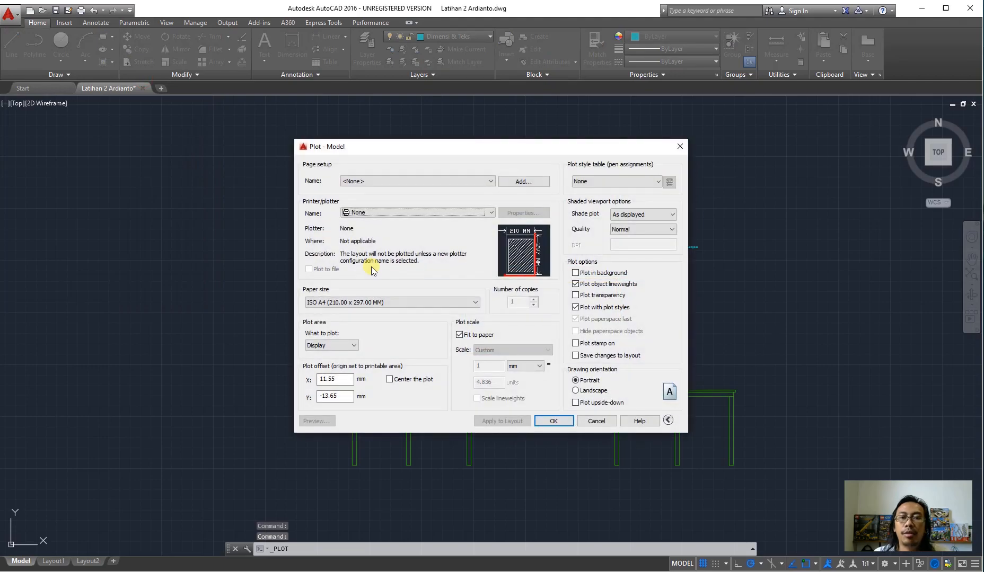
pyautogui.click(680, 147)
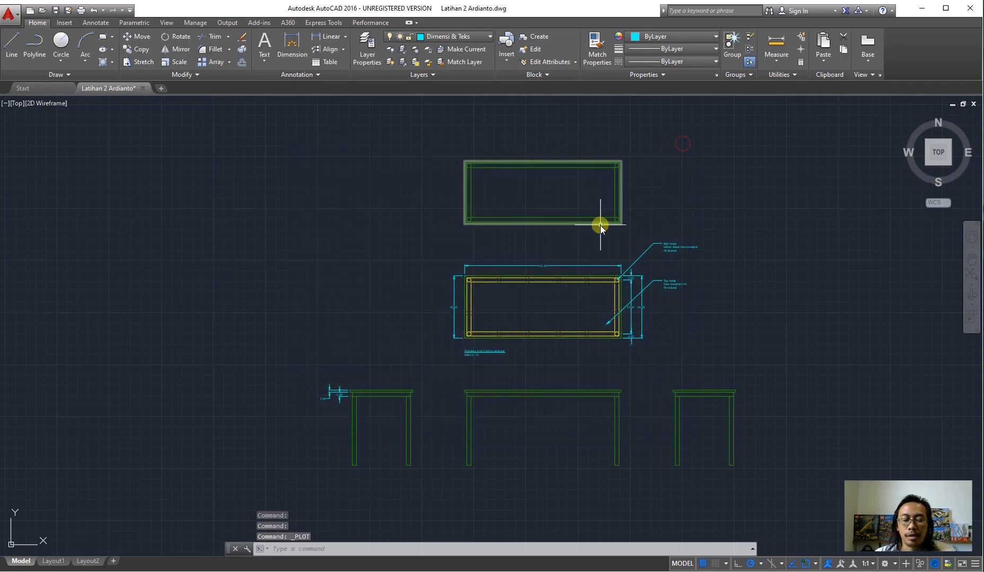
# Step: Start the Plot command for the model and set the plotter to DWG To PDF.pc3
pyautogui.write('plot')
pyautogui.press('Return')
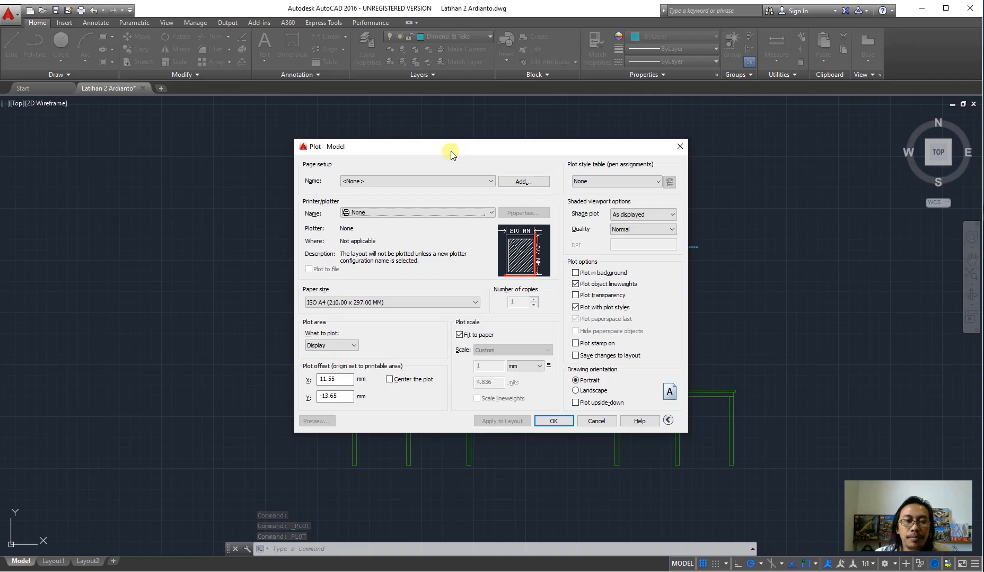
pyautogui.click(375, 180)
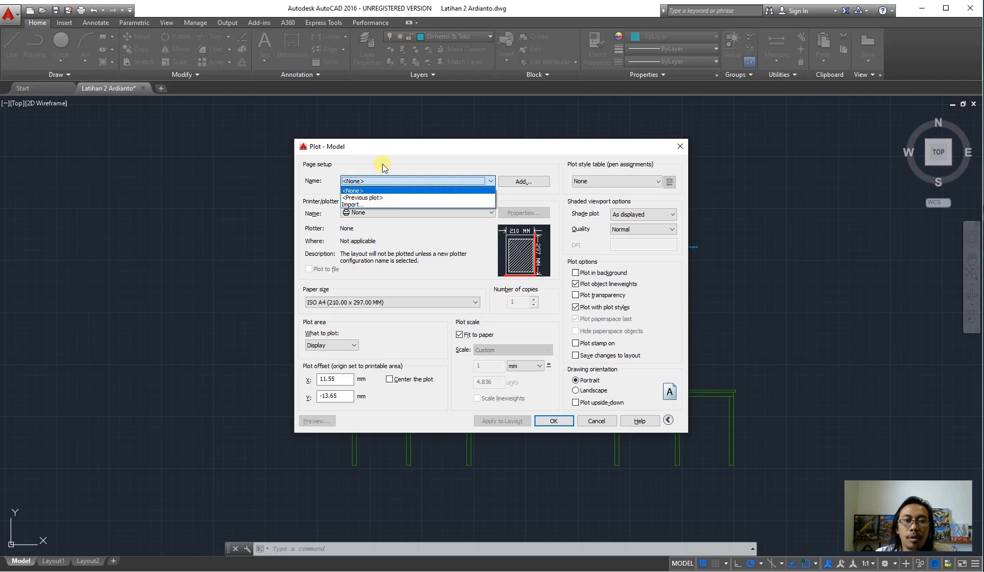
pyautogui.click(383, 166)
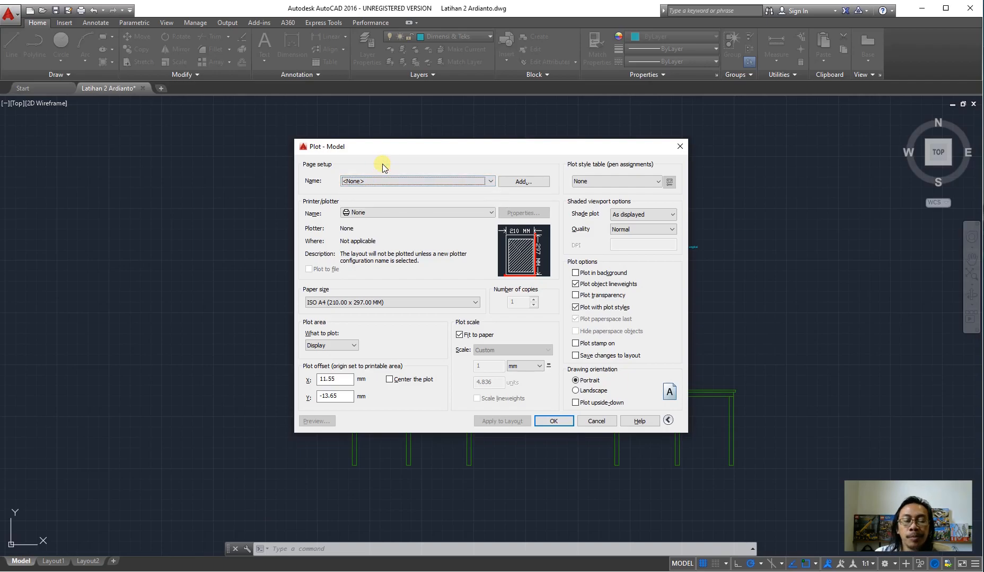
pyautogui.click(385, 211)
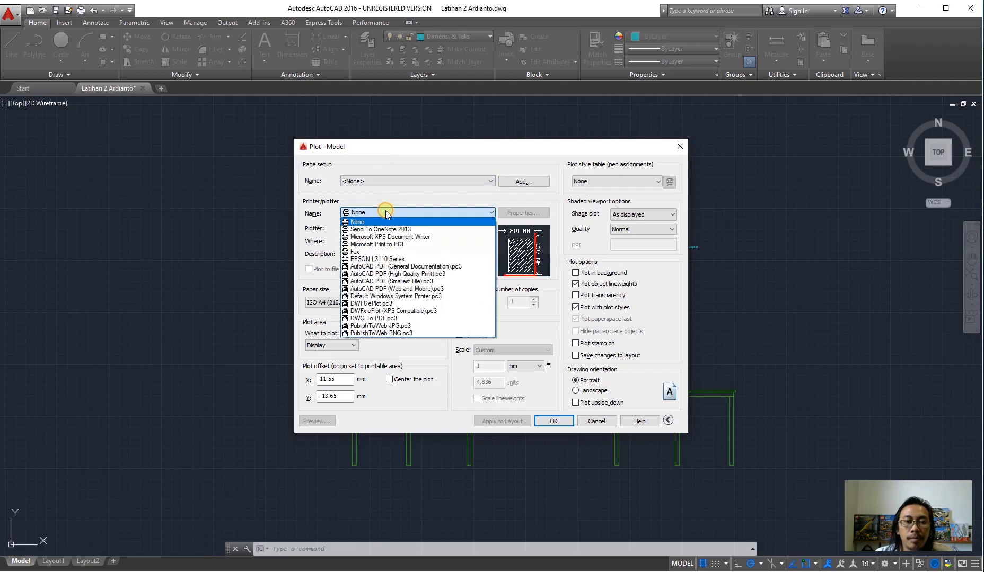
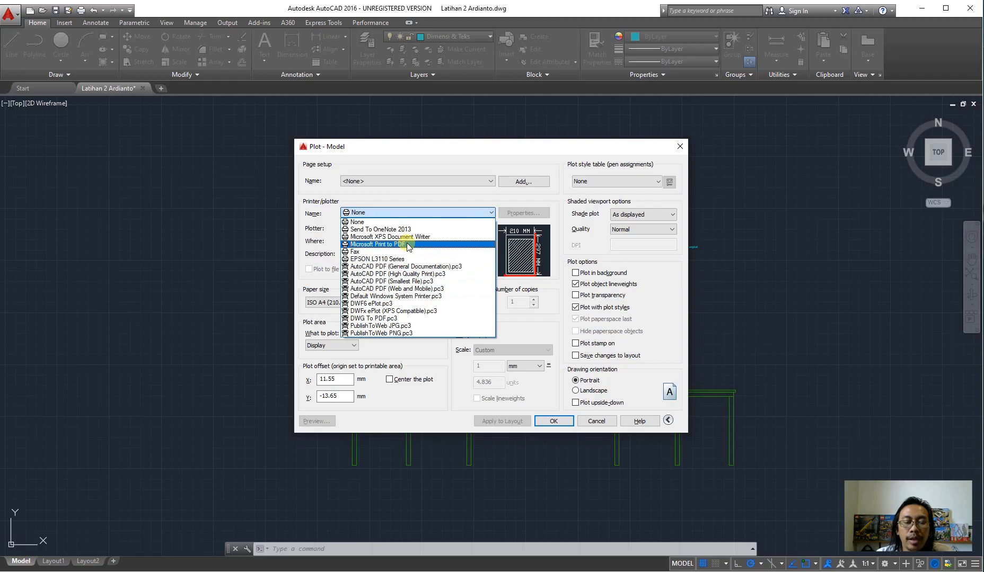
pyautogui.click(406, 318)
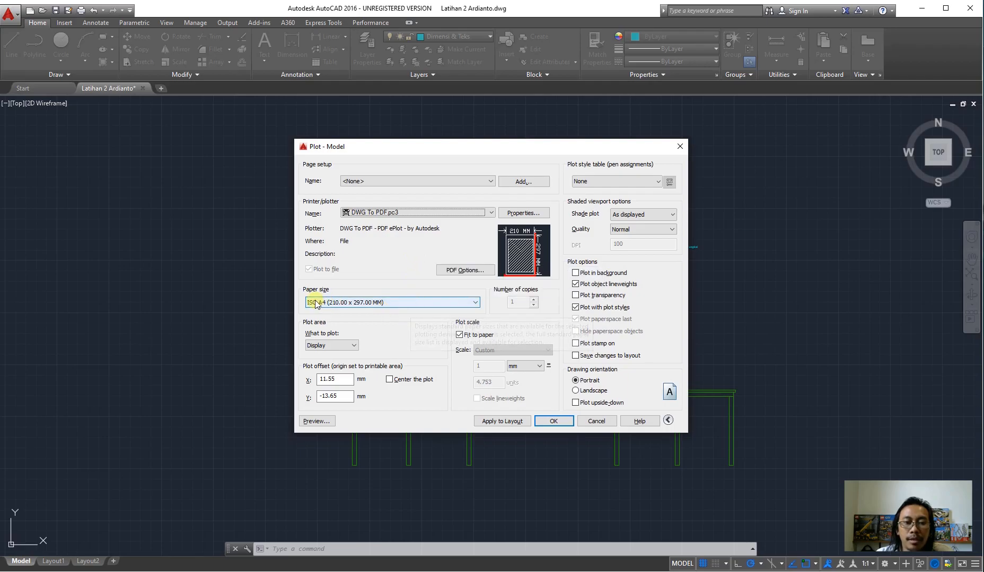
# Step: Look through the available paper sizes and set the plot's paper size to ISO A3 (420.00 x 297.00 MM)
pyautogui.click(418, 303)
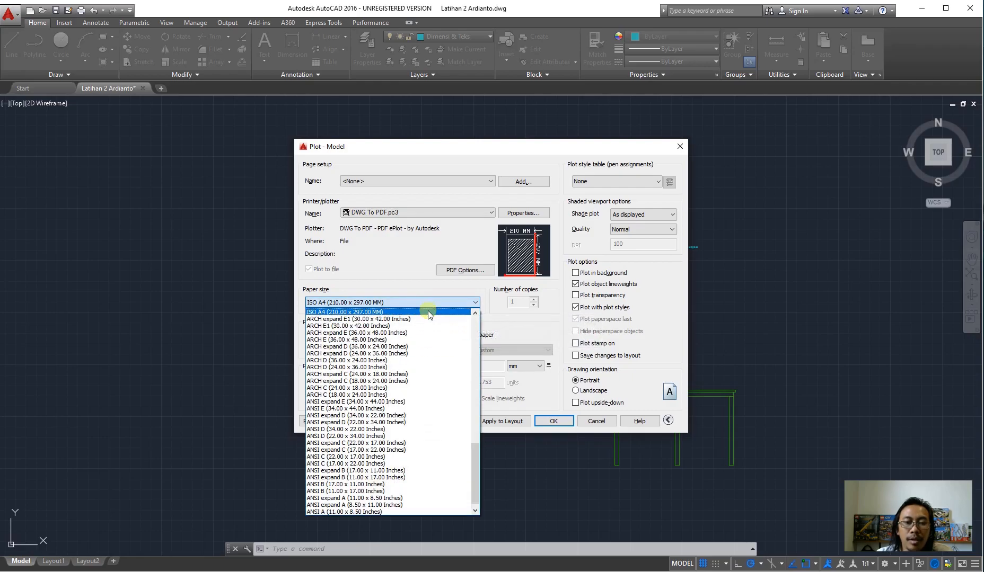
pyautogui.click(428, 305)
pyautogui.click(428, 304)
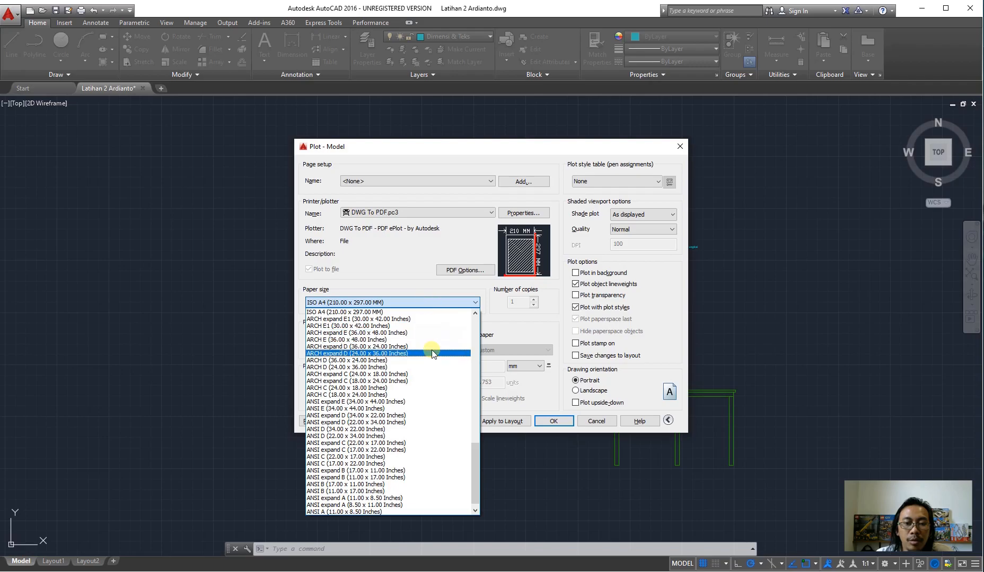
pyautogui.scroll(5, 432, 349)
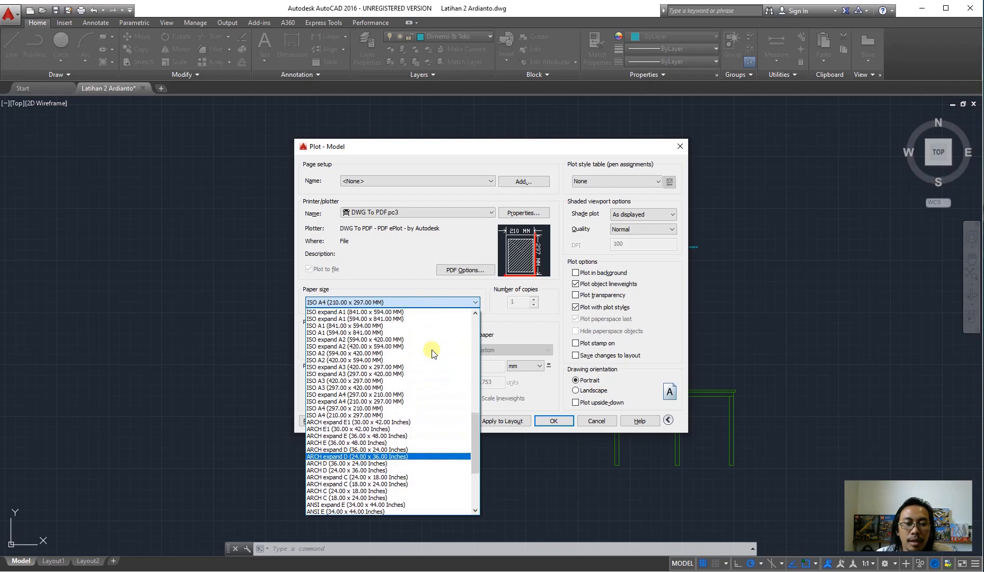
pyautogui.scroll(-3, 323, 403)
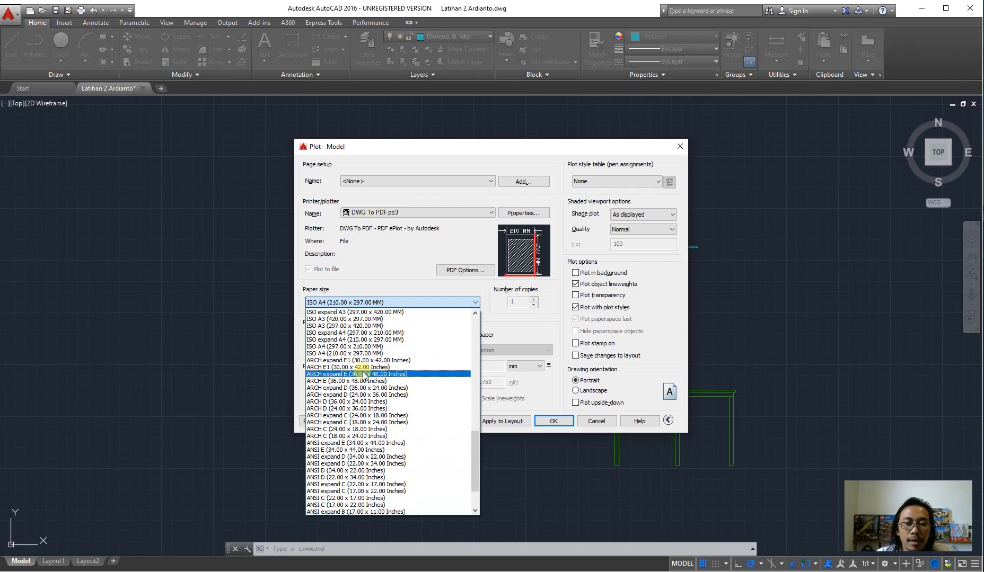
pyautogui.scroll(5, 364, 376)
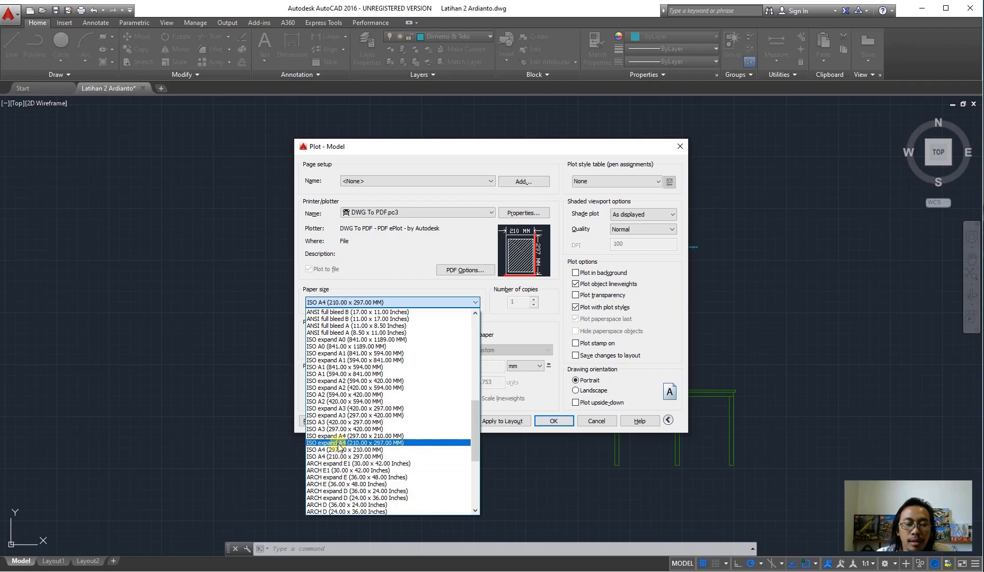
pyautogui.scroll(7, 440, 429)
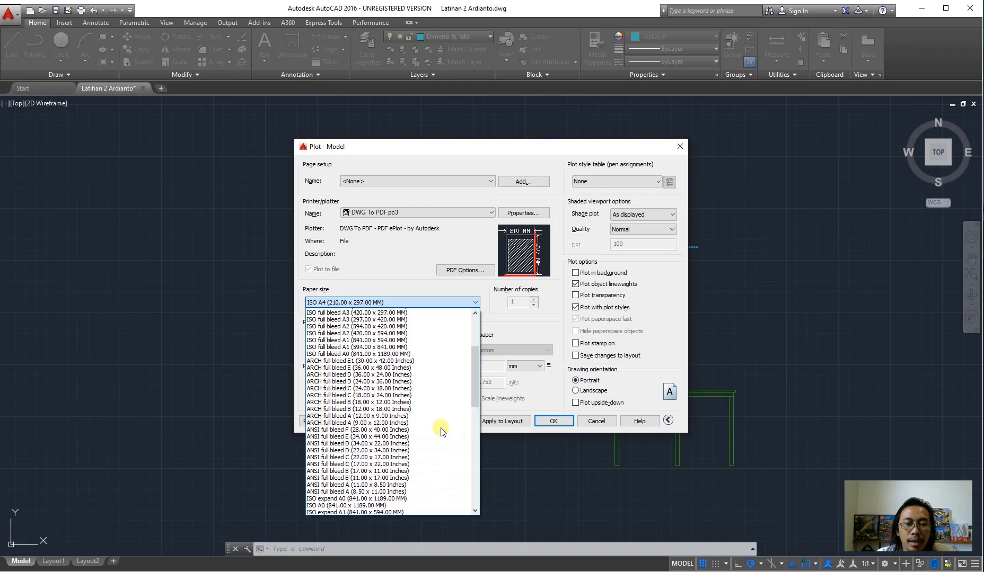
pyautogui.scroll(5, 440, 429)
pyautogui.scroll(-7, 439, 429)
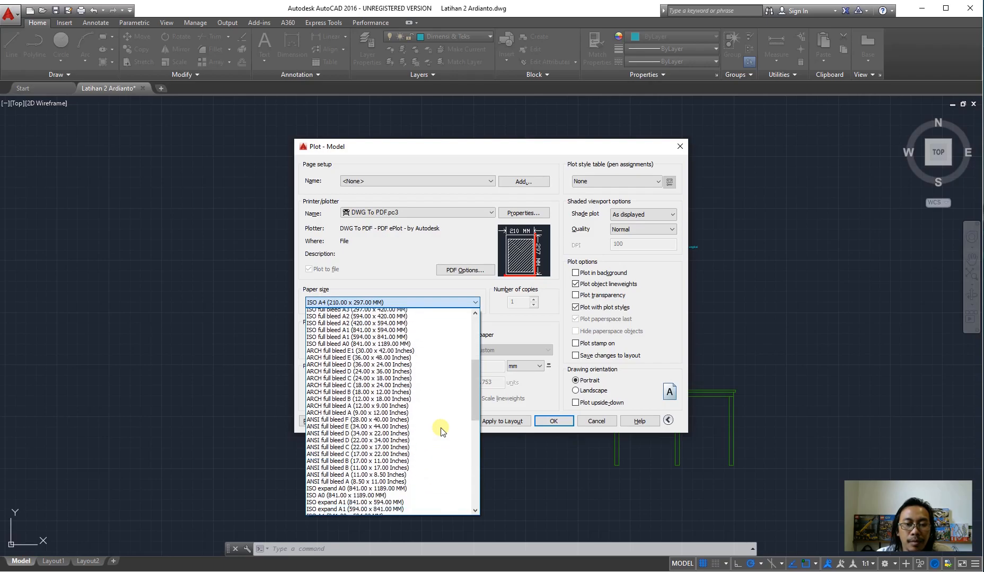
pyautogui.scroll(-10, 440, 430)
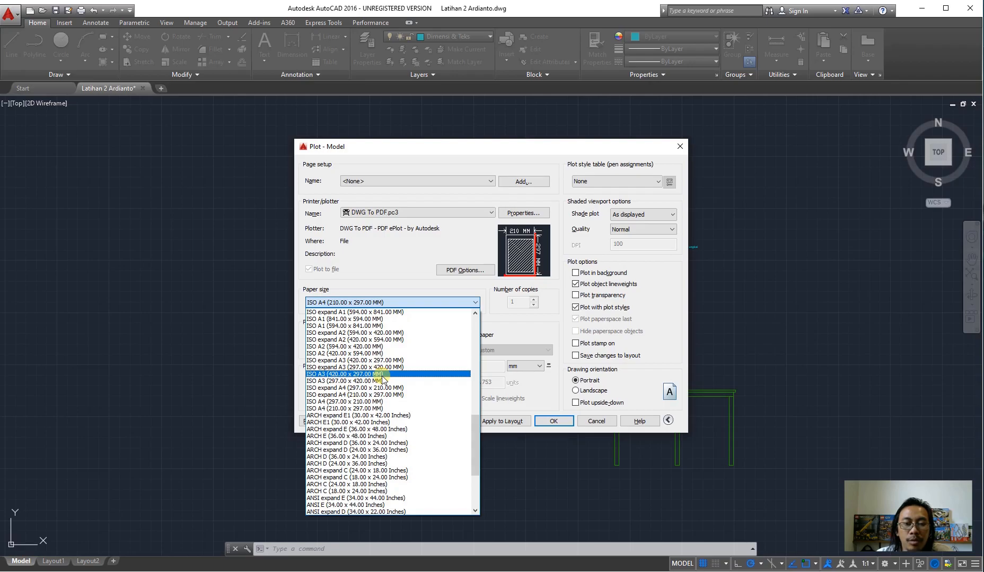
pyautogui.click(382, 374)
pyautogui.moveTo(495, 252)
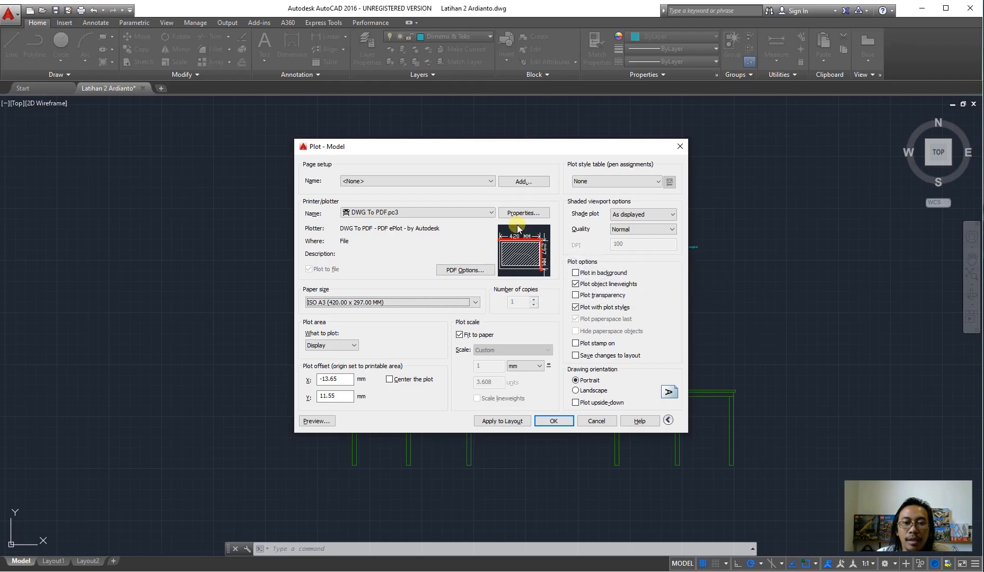
# Step: Try the ISO A3 (297.00 x 420.00 MM) paper size and switch back to ISO A3 (420.00 x 297.00 MM)
pyautogui.click(442, 302)
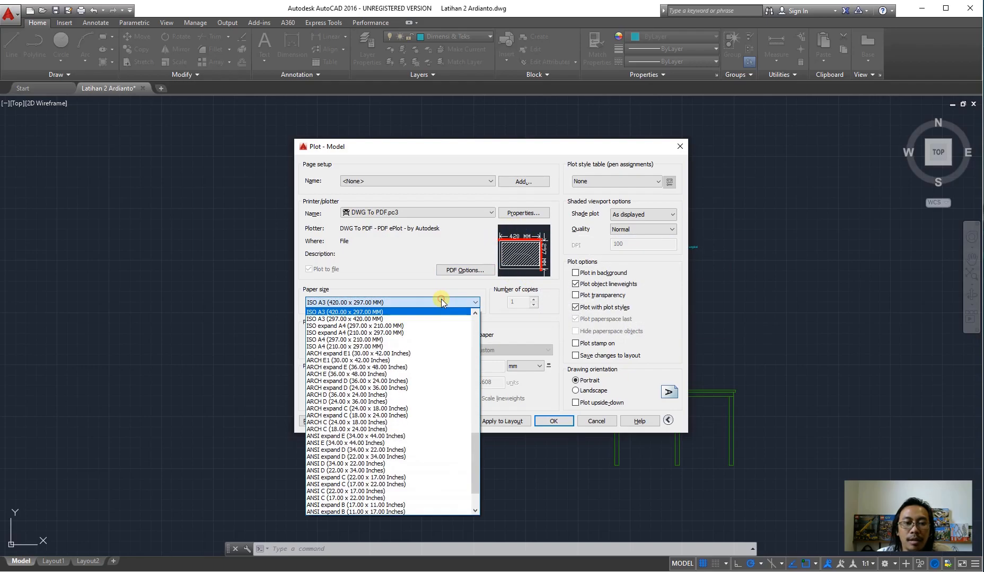
pyautogui.click(406, 318)
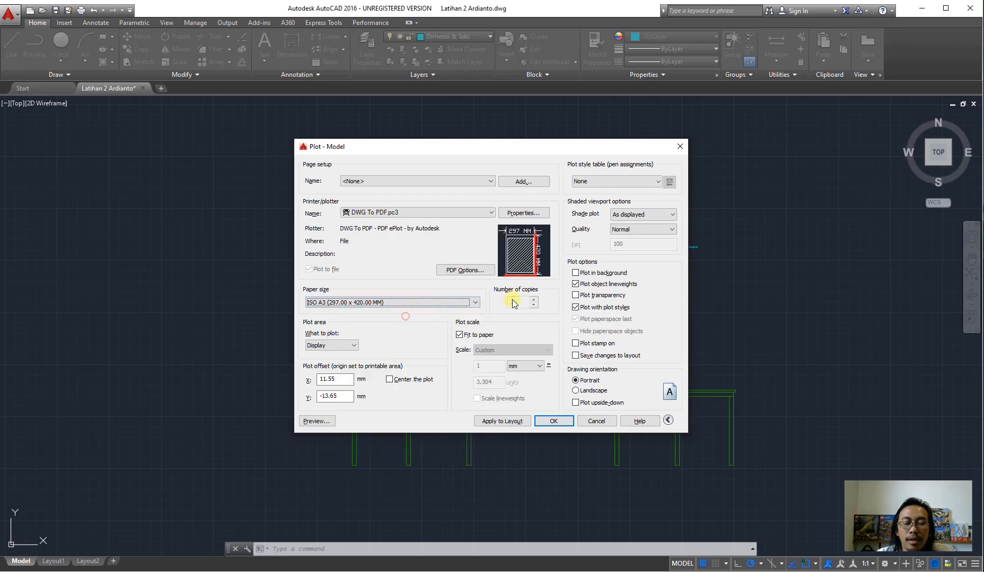
pyautogui.click(444, 299)
pyautogui.scroll(1, 427, 324)
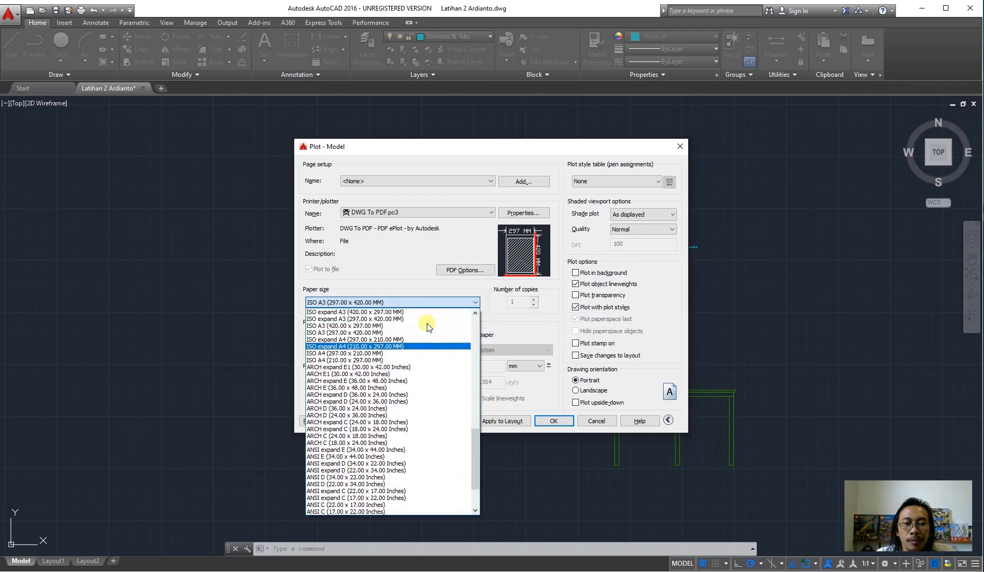
pyautogui.click(408, 325)
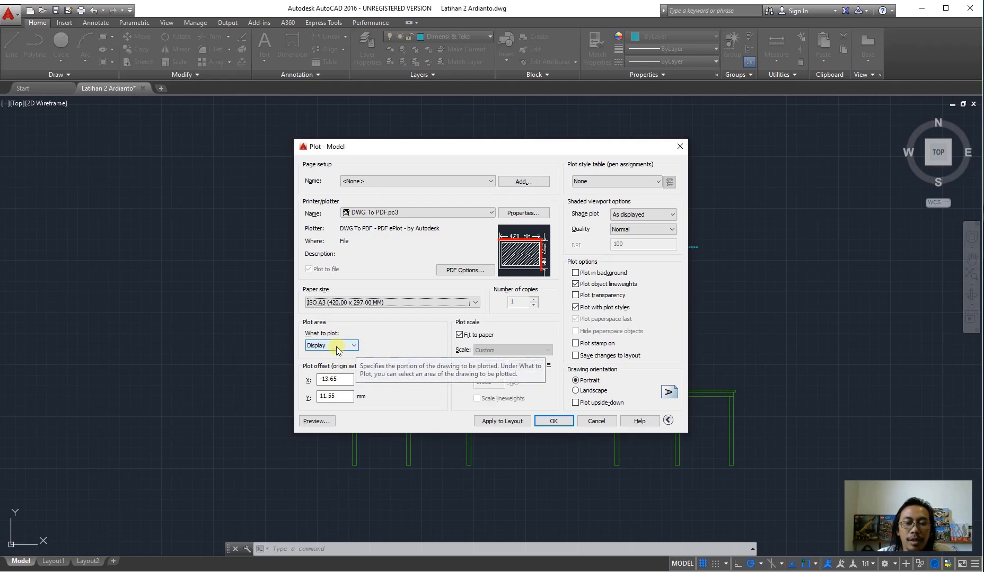
# Step: Set the plot area to a window enclosing all the table views, previewing the plot before and after
pyautogui.click(316, 421)
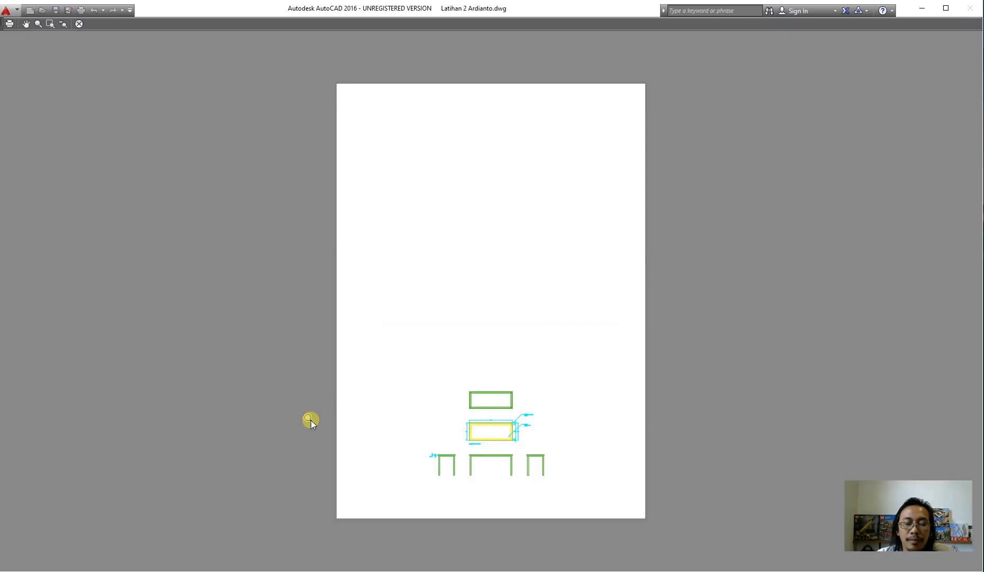
pyautogui.press('Escape')
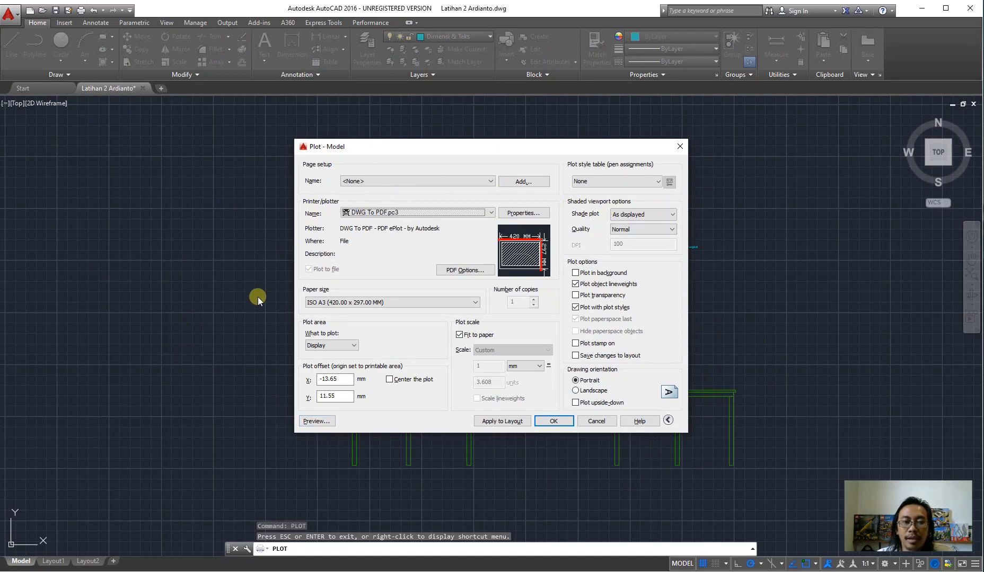
pyautogui.click(339, 346)
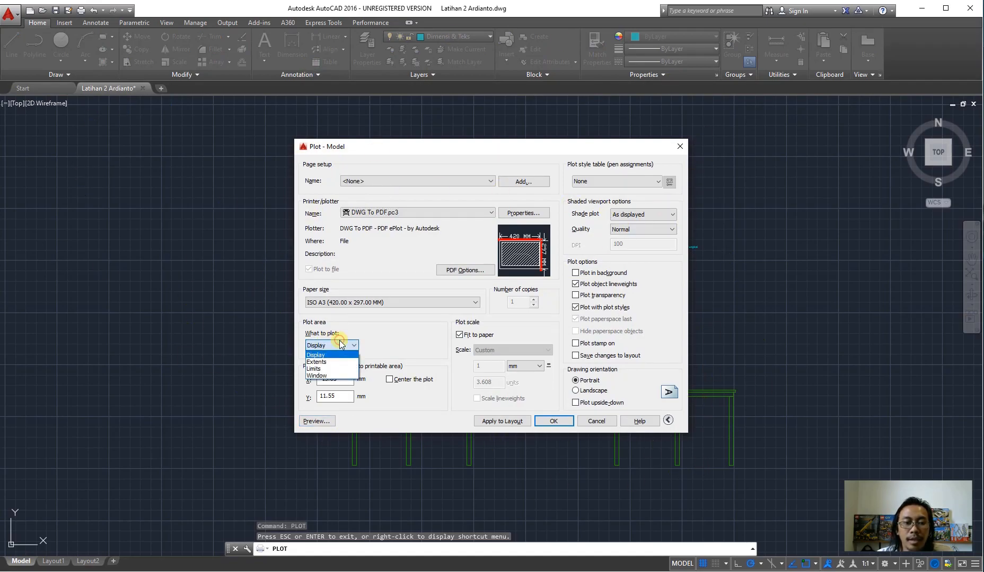
pyautogui.click(325, 376)
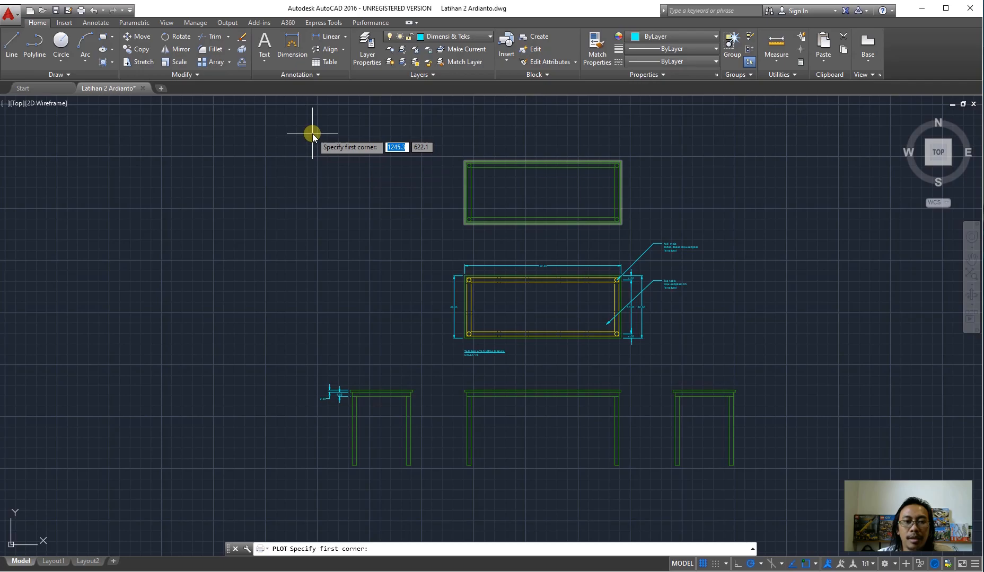
pyautogui.click(314, 479)
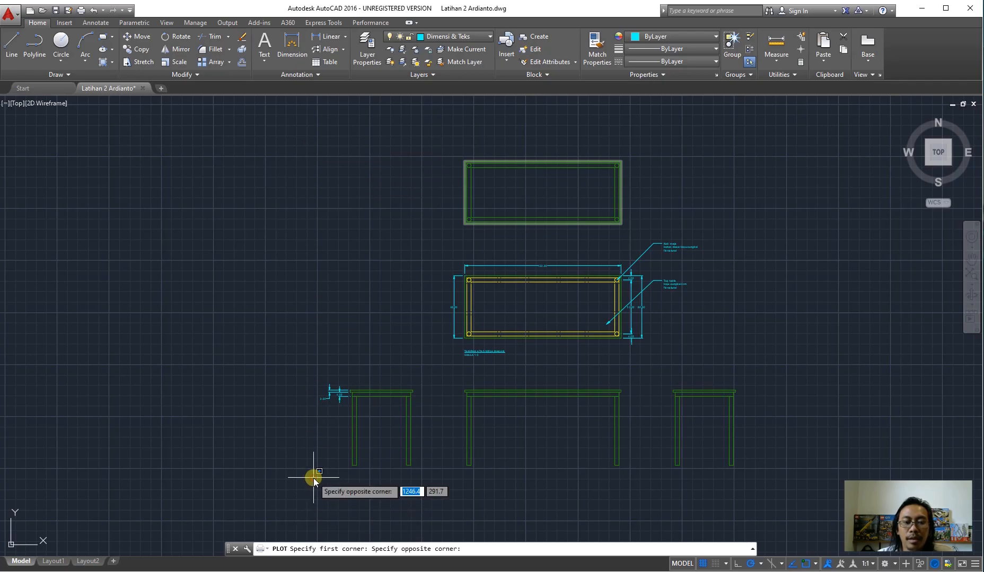
pyautogui.click(743, 146)
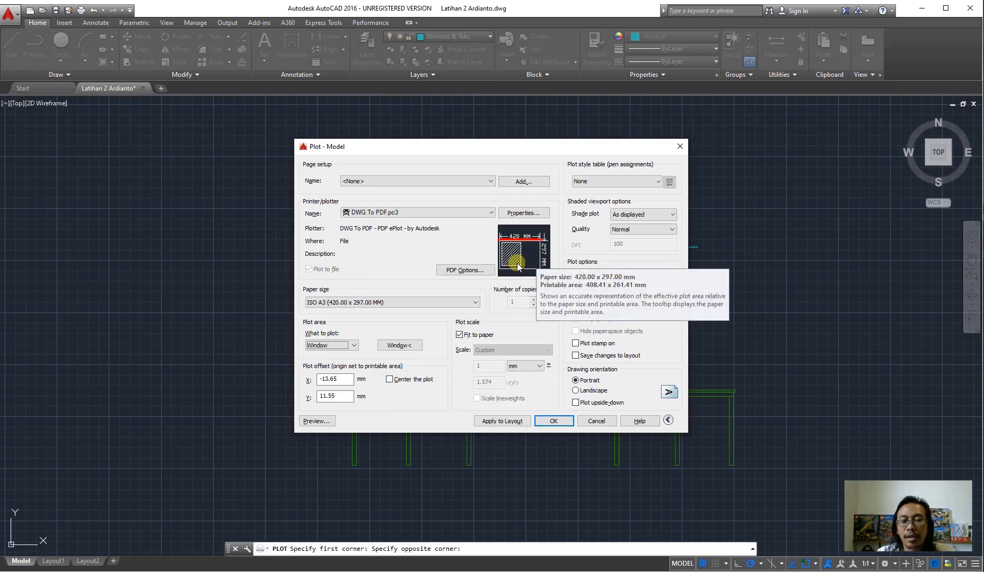
pyautogui.click(315, 421)
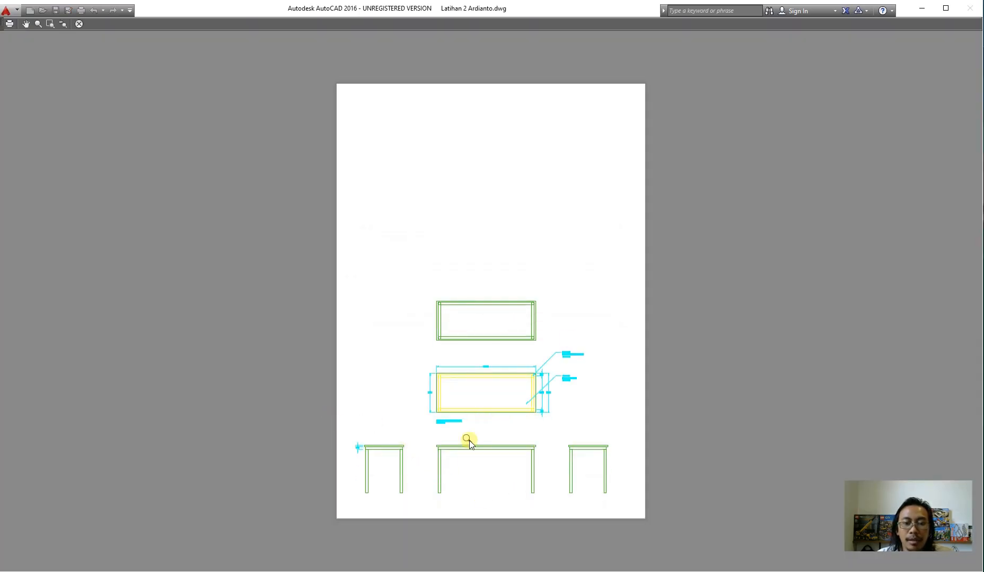
pyautogui.press('Escape')
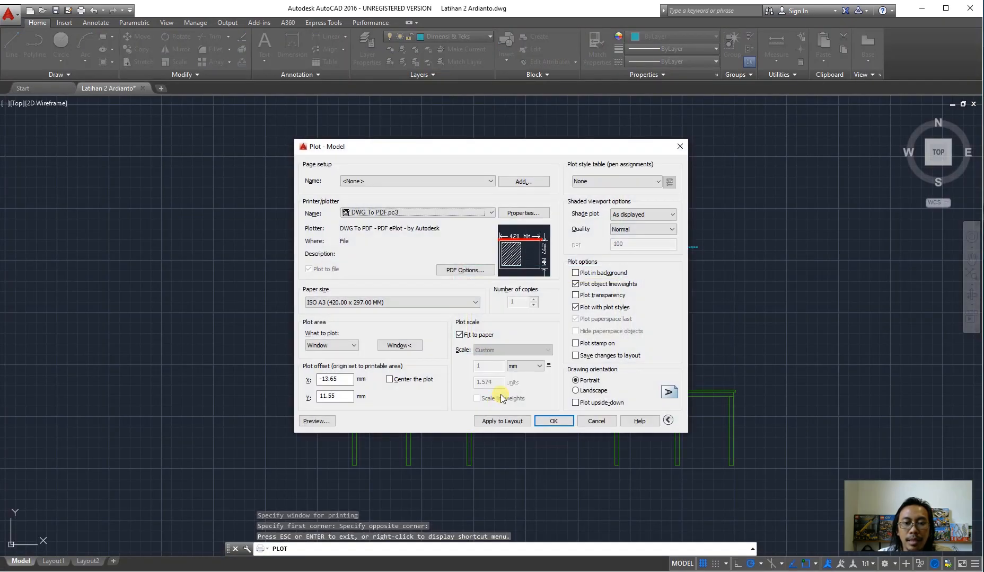
# Step: Center the plot on the paper and check its placement in the plot preview
pyautogui.click(393, 382)
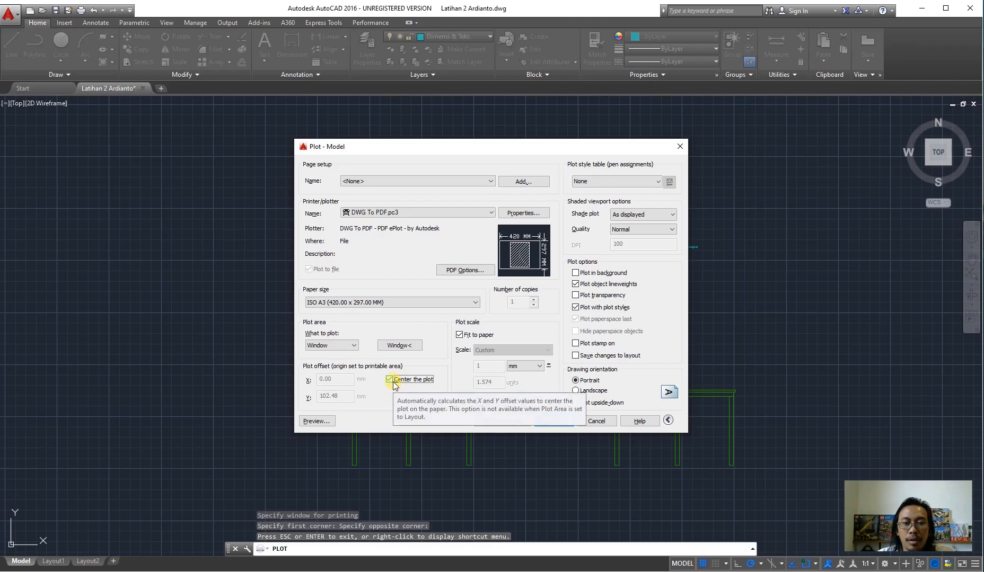
pyautogui.click(331, 424)
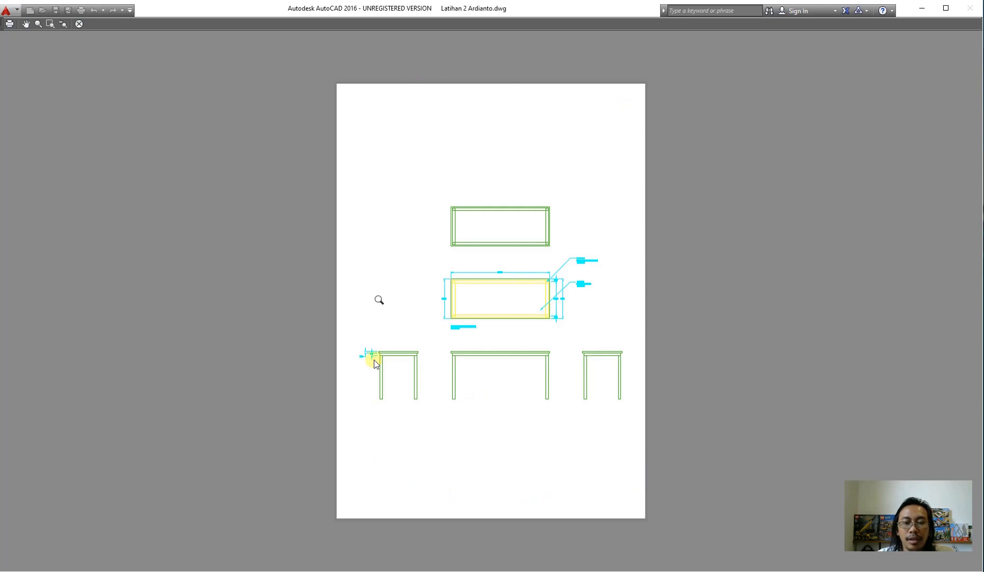
pyautogui.press('Escape')
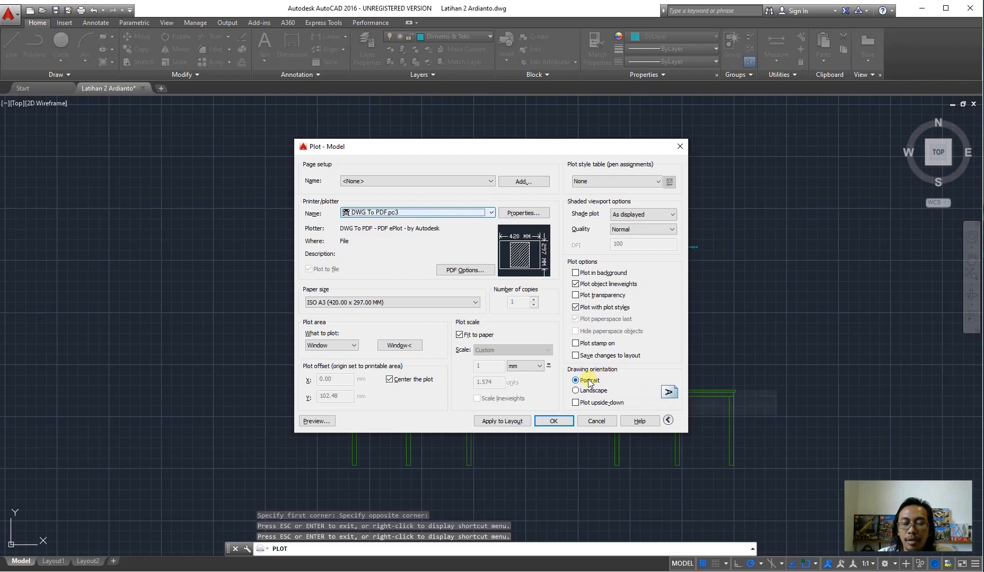
# Step: Set the drawing orientation to Landscape and check the page in the plot preview
pyautogui.click(575, 391)
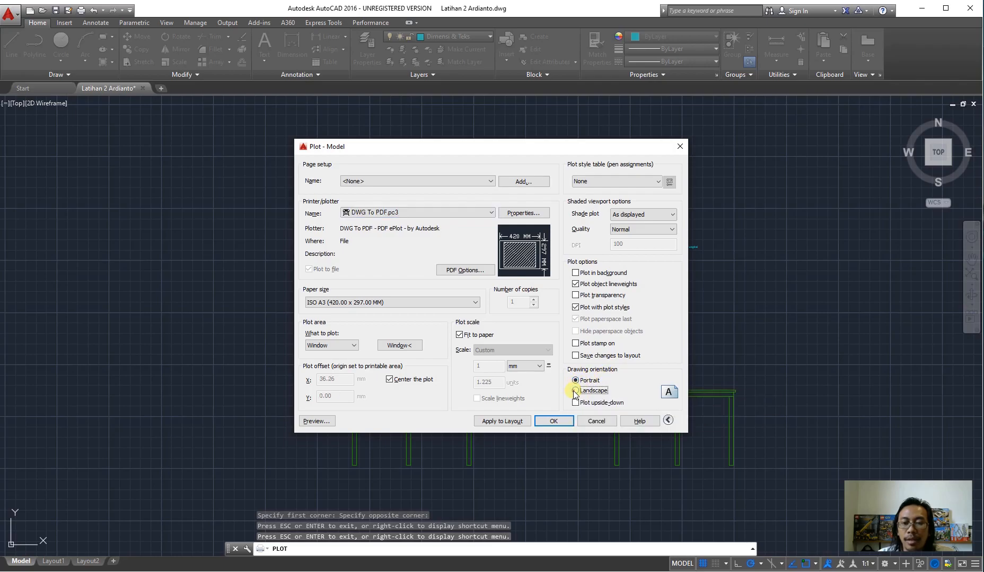
pyautogui.click(316, 420)
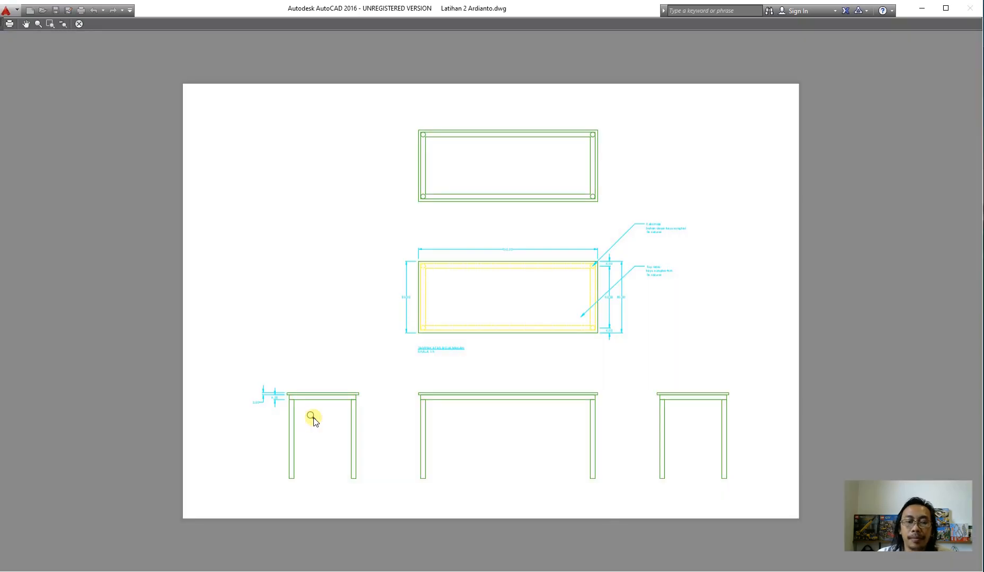
pyautogui.press('Escape')
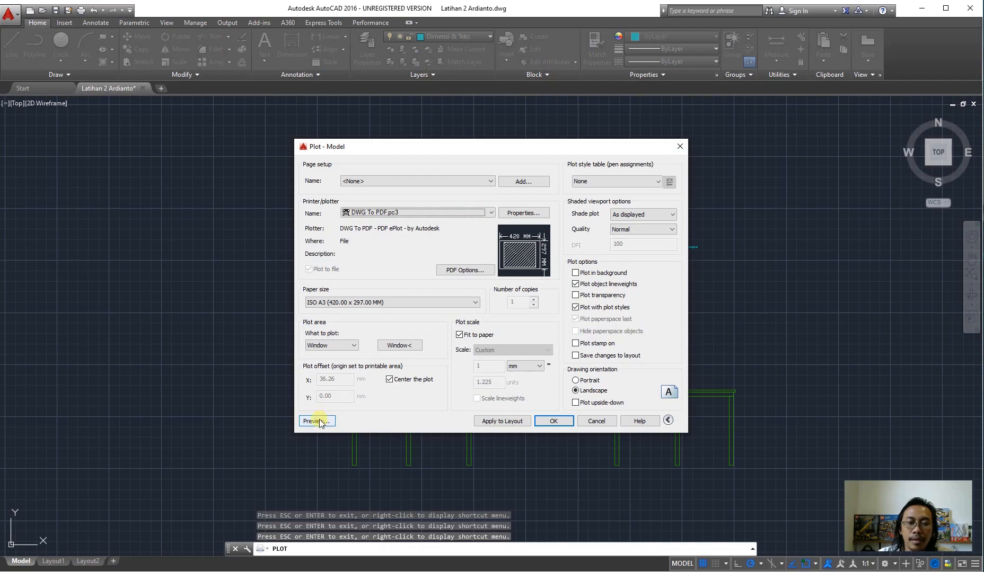
pyautogui.click(317, 421)
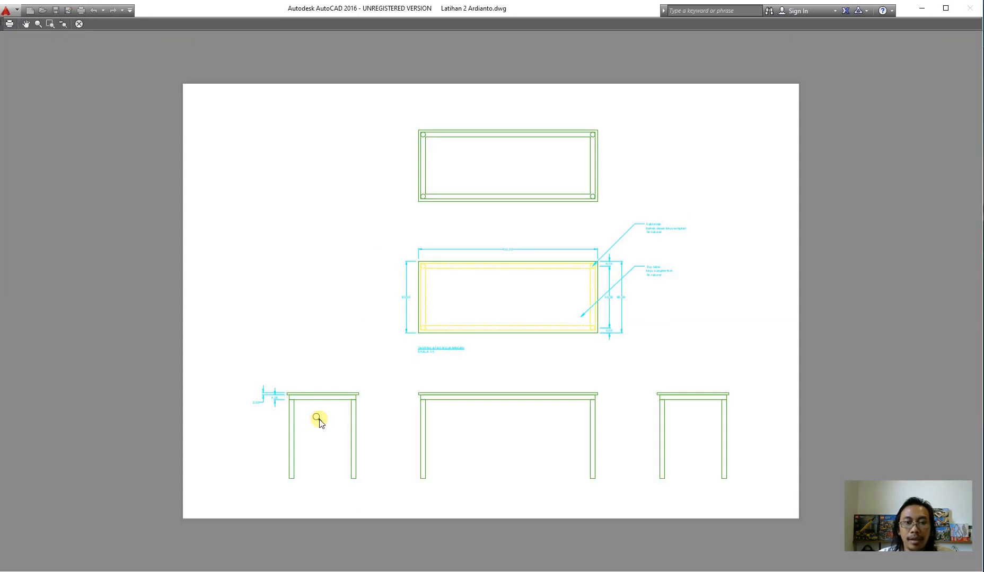
pyautogui.press('Escape')
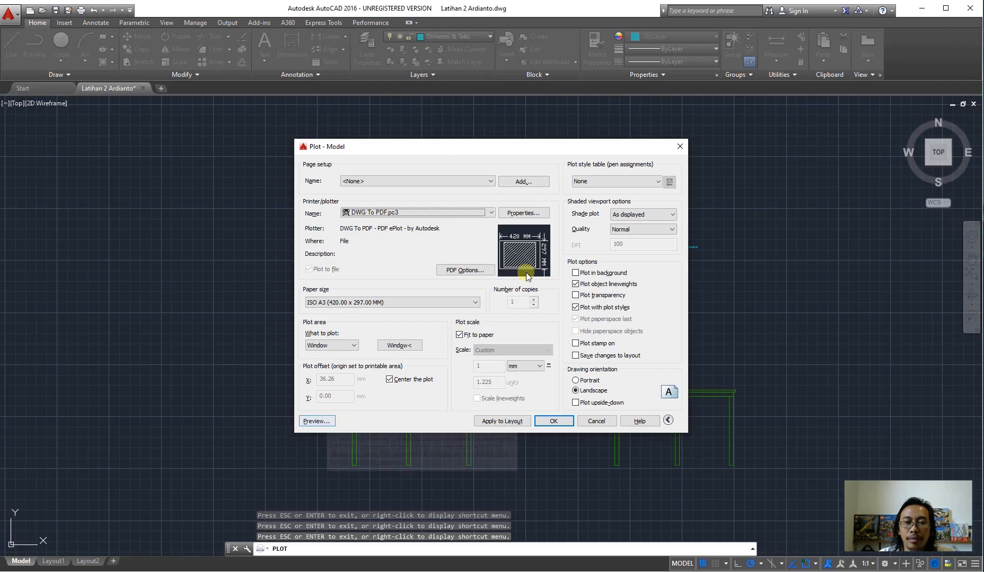
# Step: Assign the monochrome.ctb plot style table to all layouts and check the plot in the preview
pyautogui.click(604, 182)
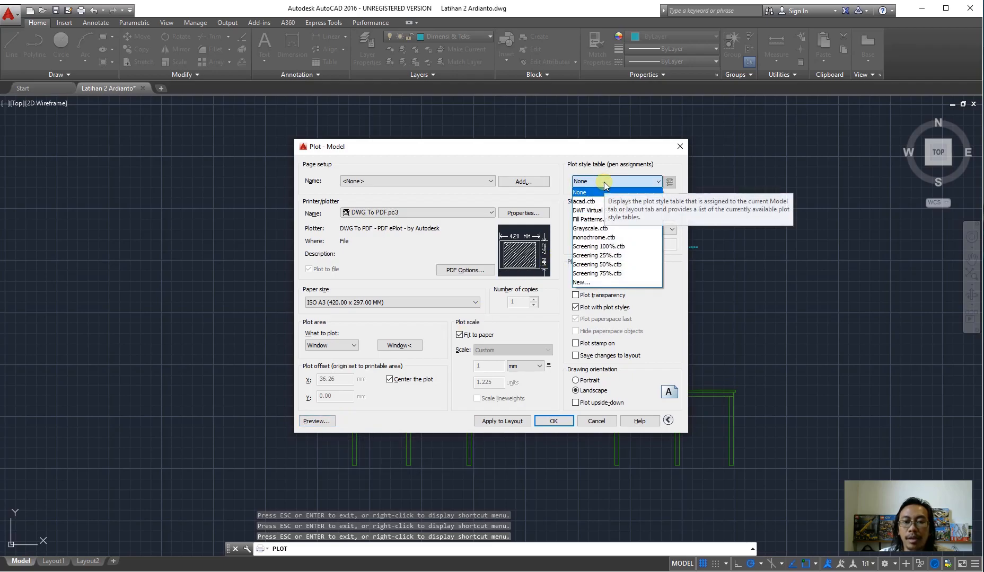
pyautogui.click(610, 238)
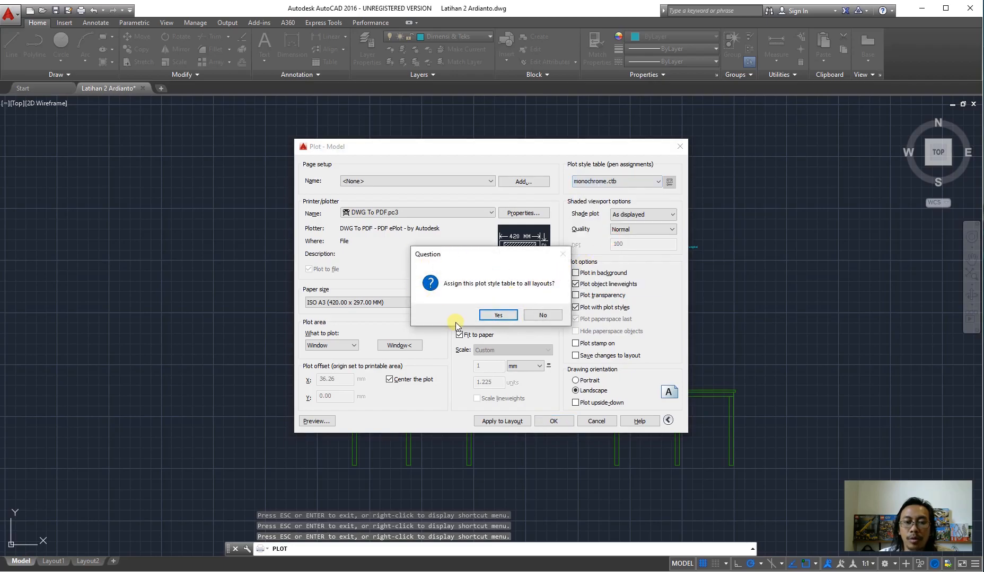
pyautogui.click(486, 317)
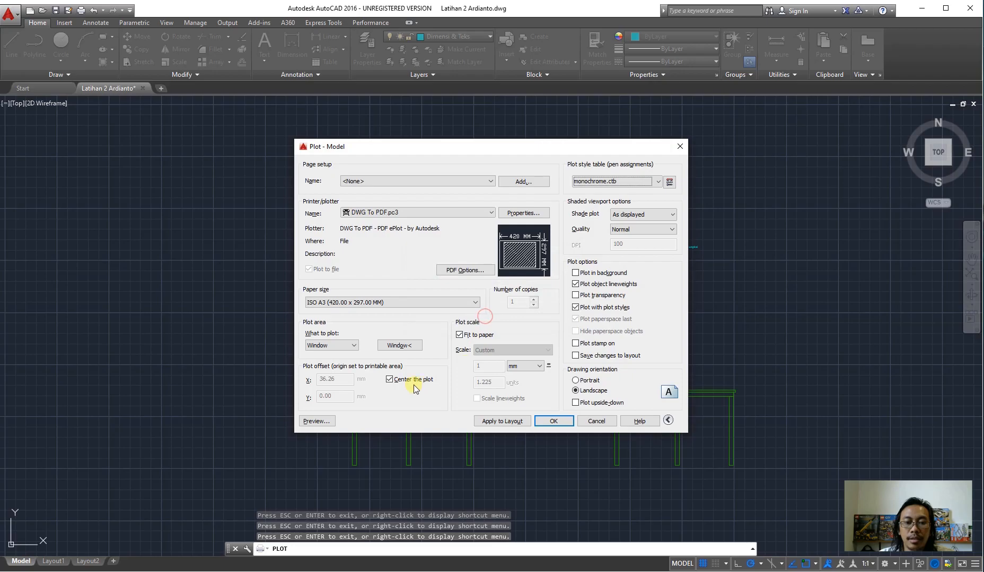
pyautogui.click(316, 422)
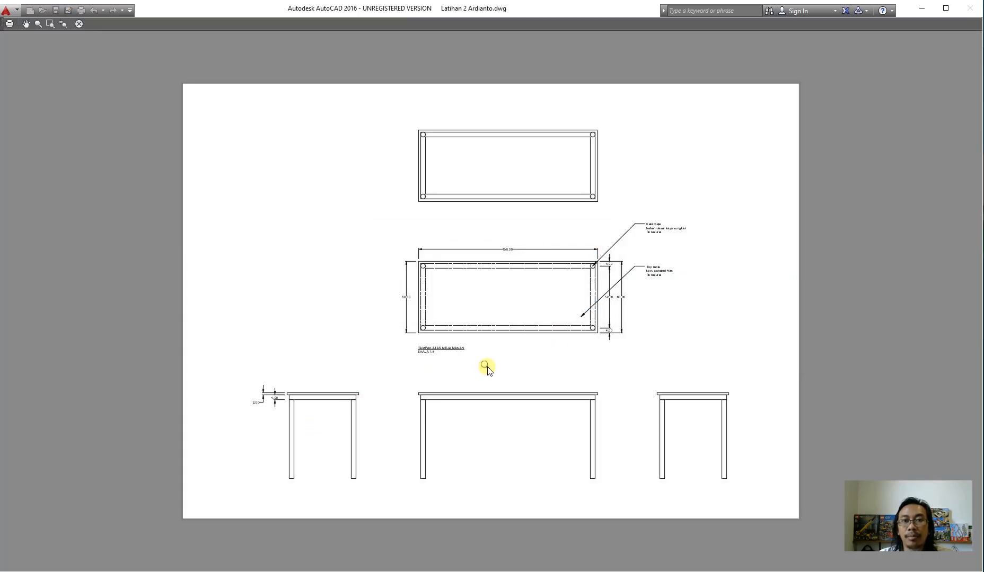
pyautogui.press('Escape')
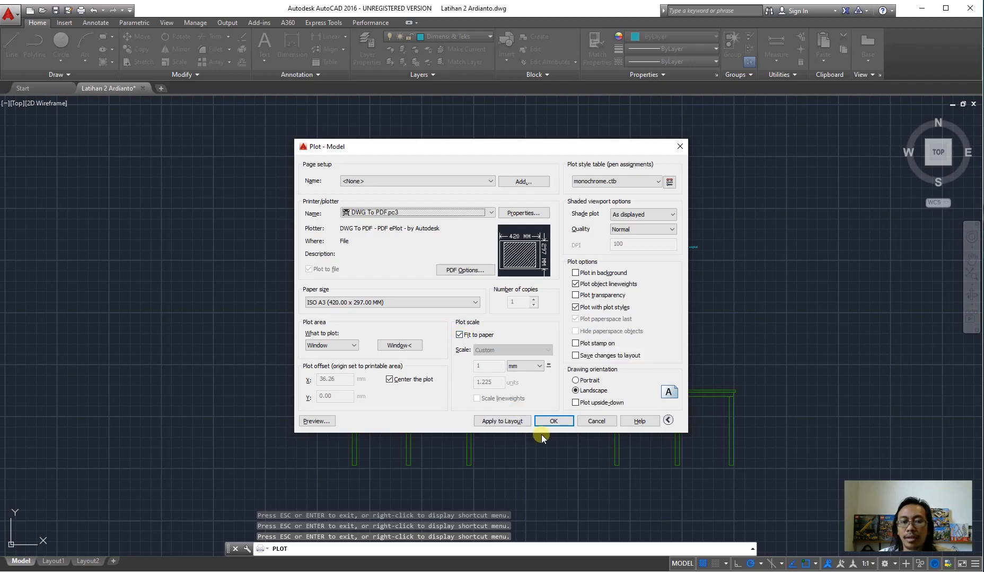
# Step: Turn off fitting the plot to the paper, set the plot scale to 1:5 and check it in the plot preview
pyautogui.click(482, 336)
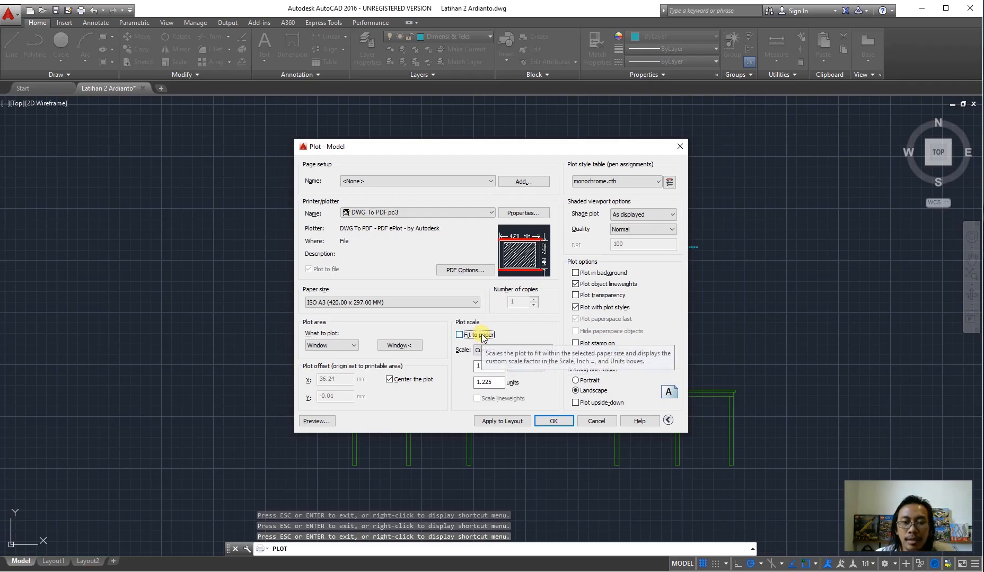
pyautogui.click(482, 336)
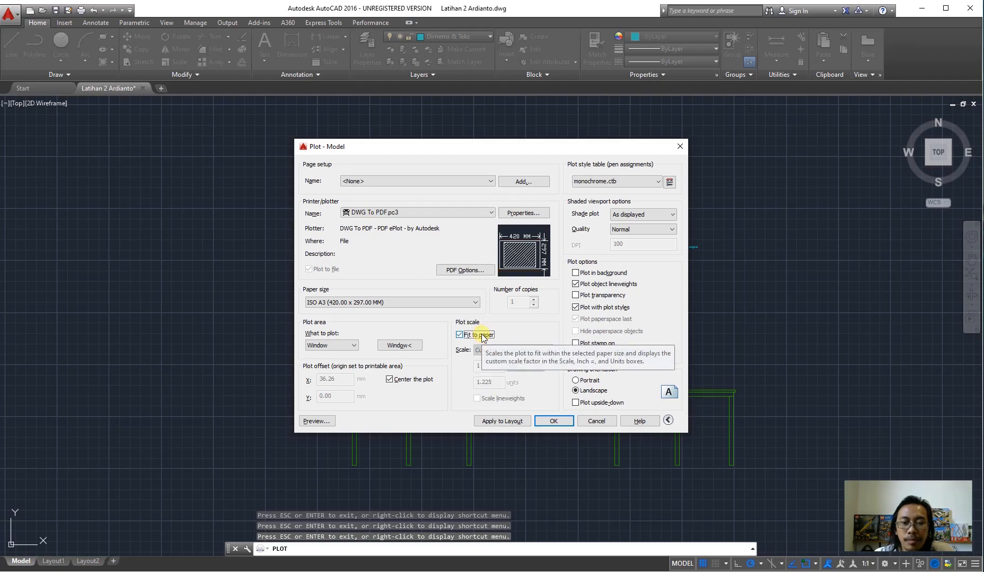
pyautogui.click(461, 335)
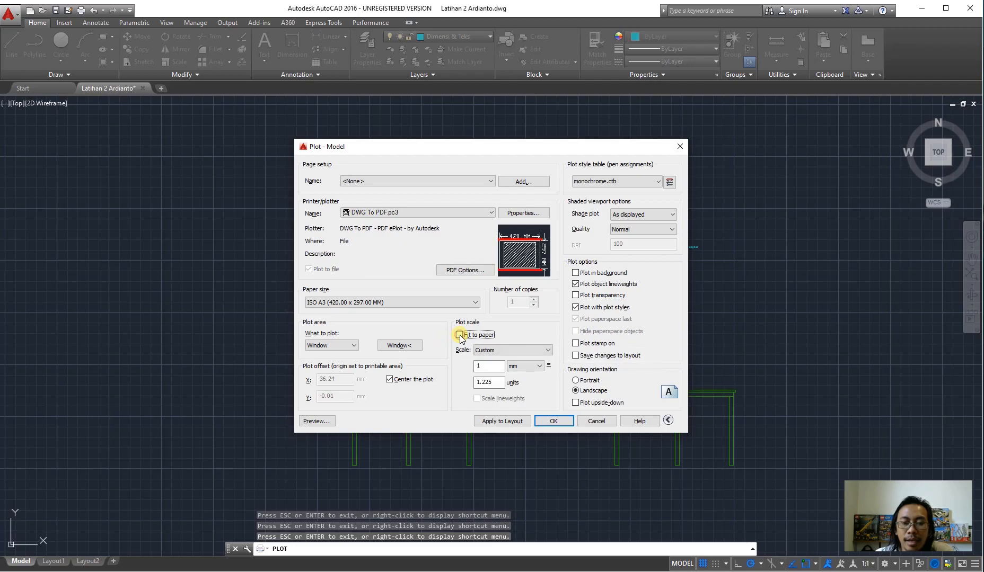
pyautogui.click(548, 350)
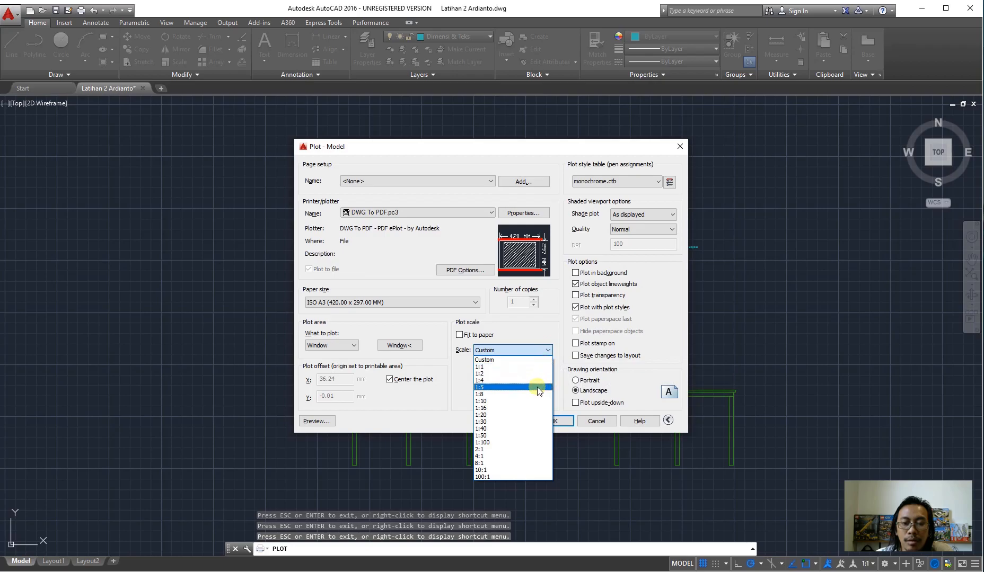
pyautogui.click(538, 388)
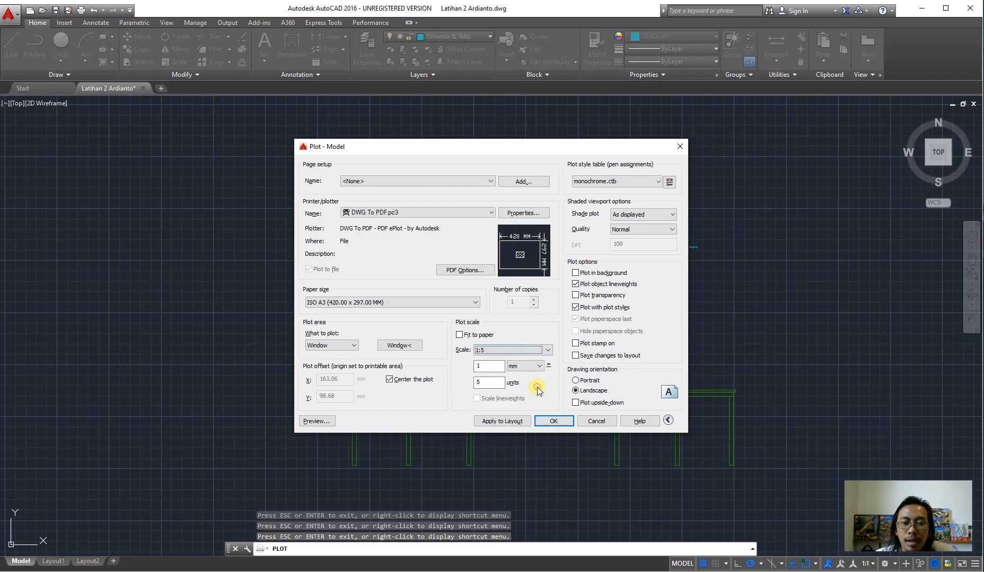
pyautogui.click(327, 420)
pyautogui.click(532, 298)
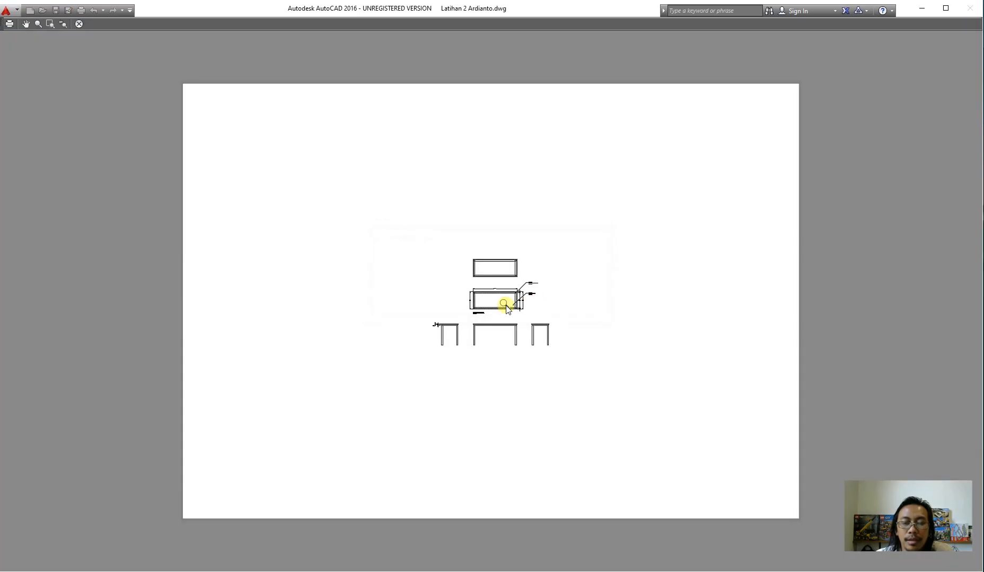
pyautogui.press('Escape')
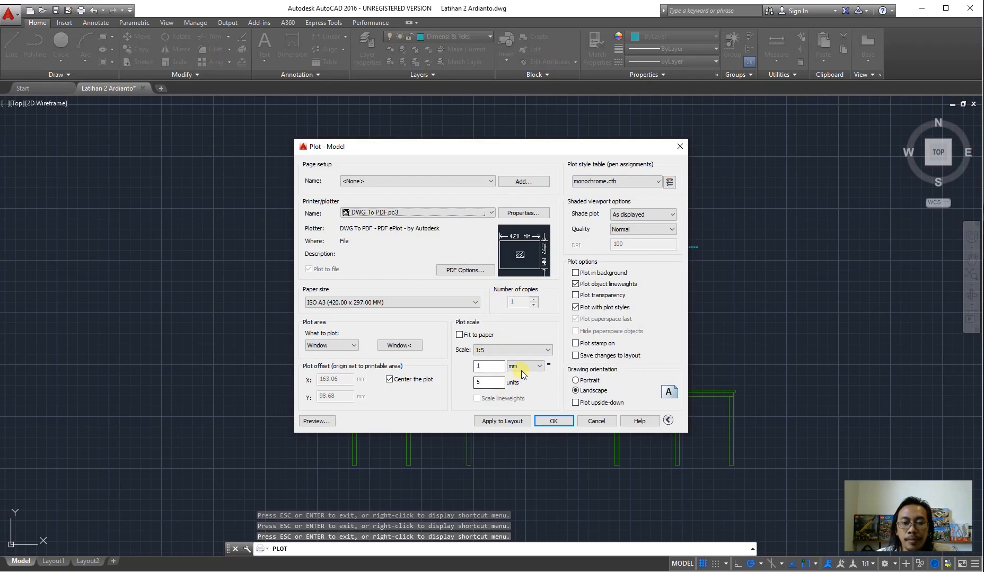
# Step: Set a custom plot scale of 1 mm = 0.5 units and check the result in the plot preview
pyautogui.click(527, 367)
pyautogui.click(528, 370)
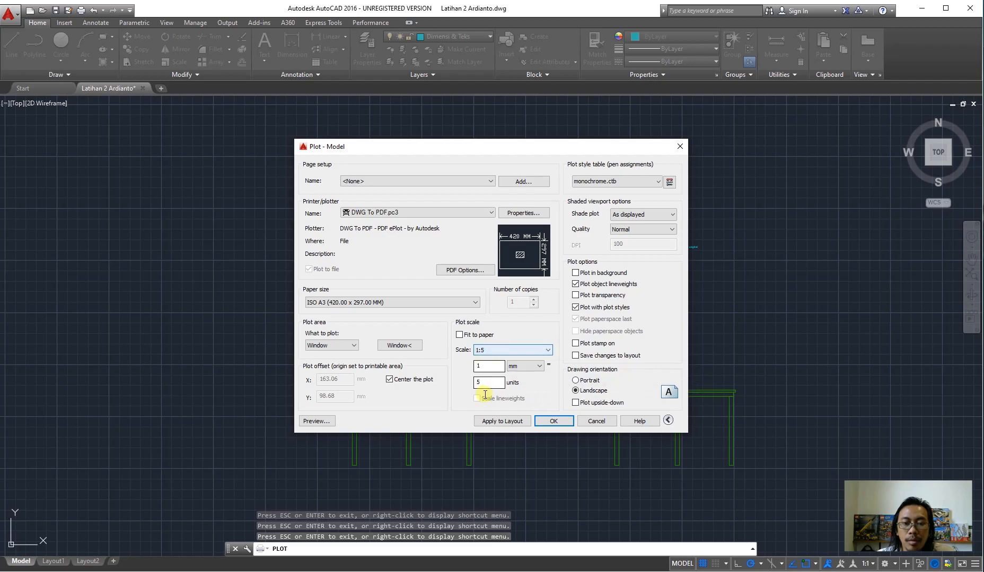
pyautogui.moveTo(485, 382); pyautogui.dragTo(462, 382)
pyautogui.write('0.5')
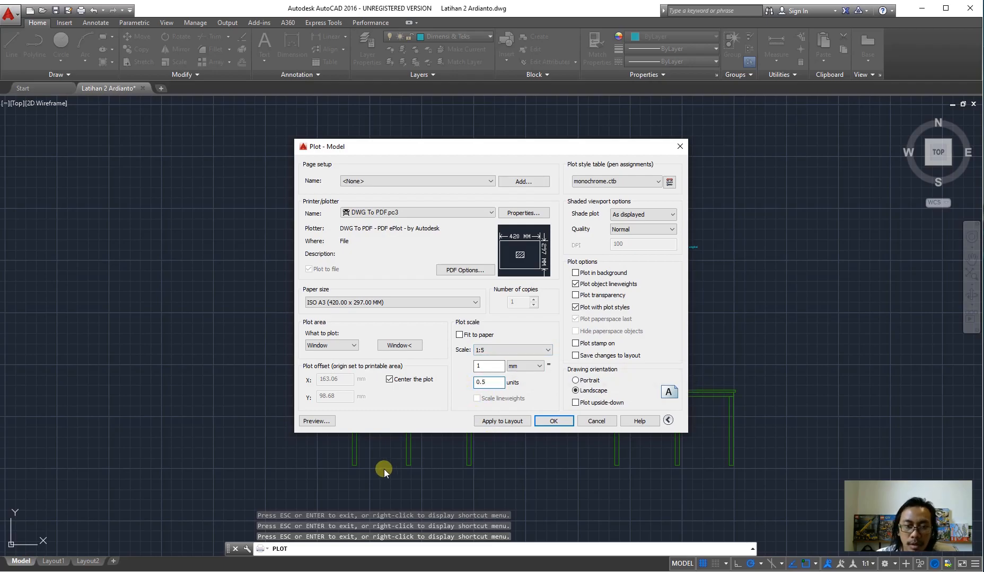
pyautogui.click(312, 421)
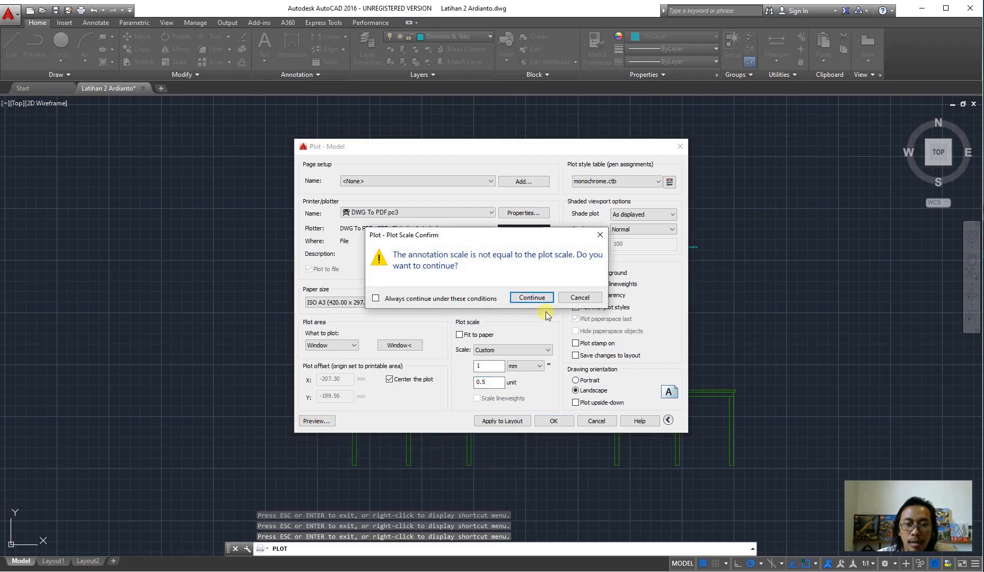
pyautogui.click(536, 298)
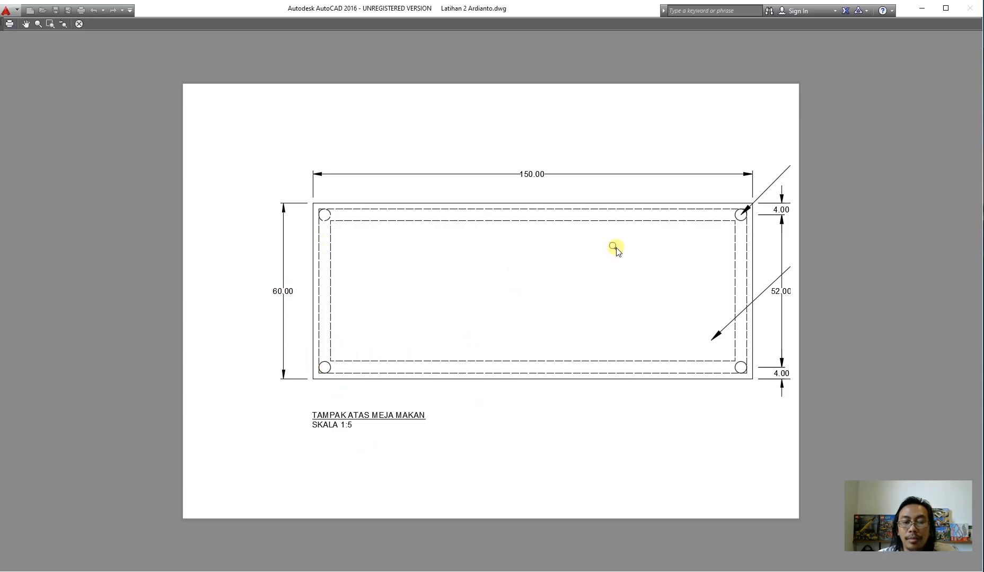
pyautogui.press('Escape')
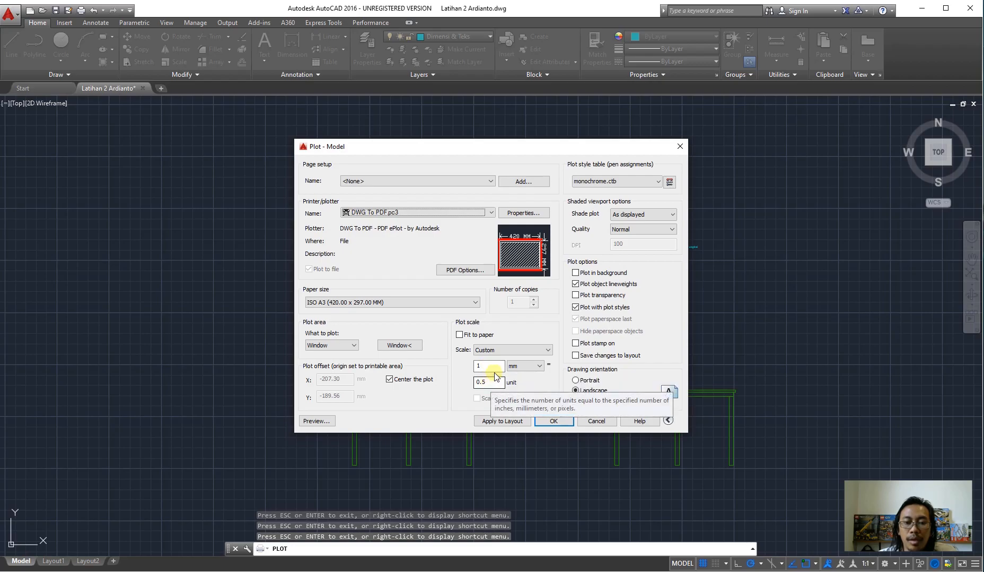
# Step: Change the custom plot scale to 10 mm = 5 units and check the result in the plot preview
pyautogui.click(494, 367)
pyautogui.write('0')
pyautogui.moveTo(494, 387); pyautogui.dragTo(452, 385)
pyautogui.write('5')
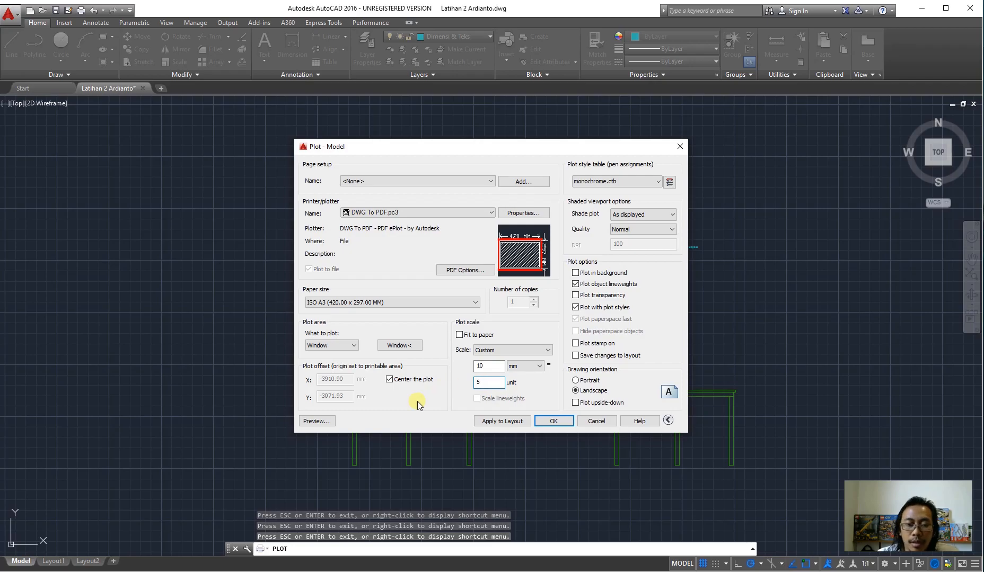
pyautogui.click(307, 421)
pyautogui.click(530, 298)
pyautogui.press('Escape')
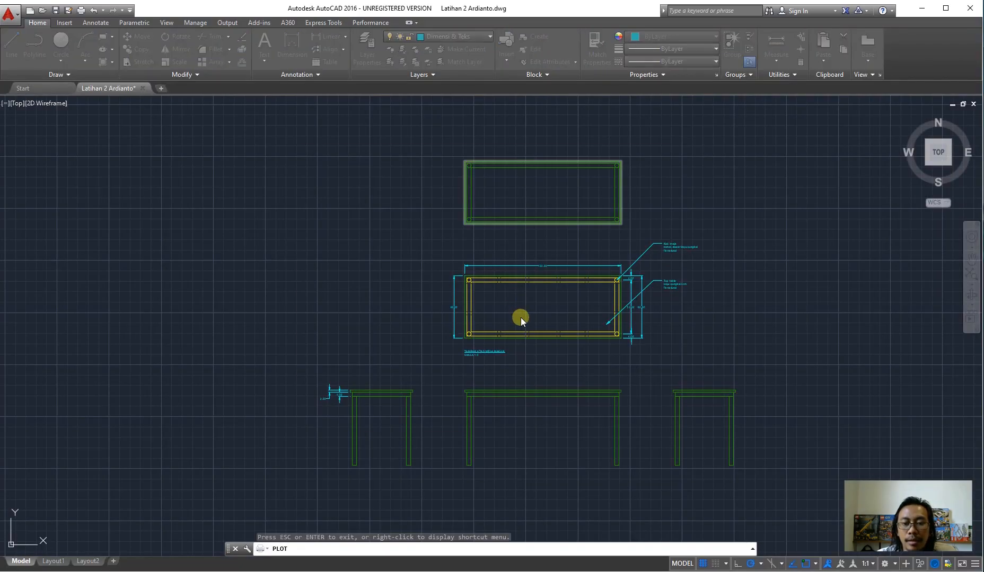
# Step: Apply the 1:5 preset plot scale, change its paper value to 10 mm for 5 units, and preview the plot
pyautogui.click(515, 370)
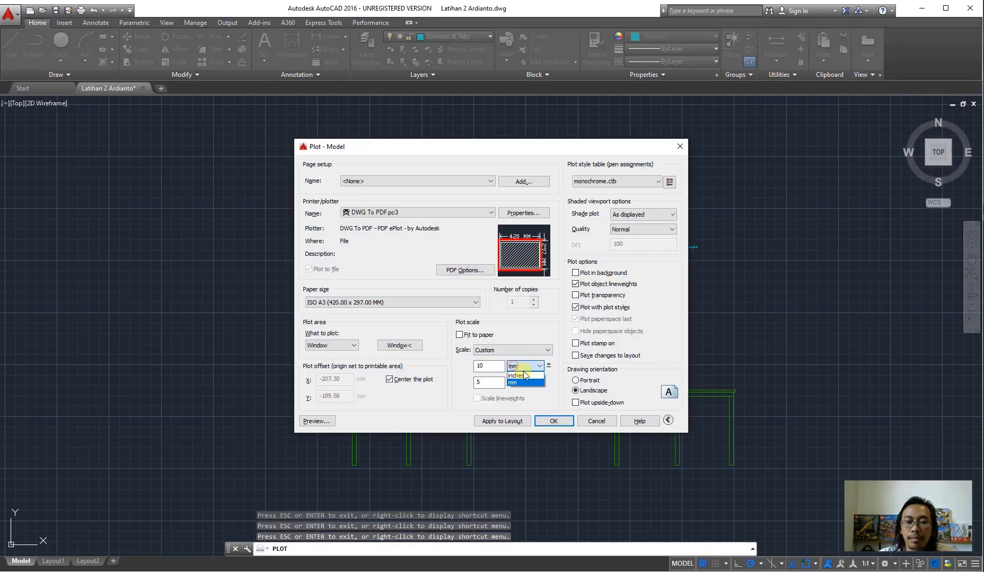
pyautogui.click(523, 371)
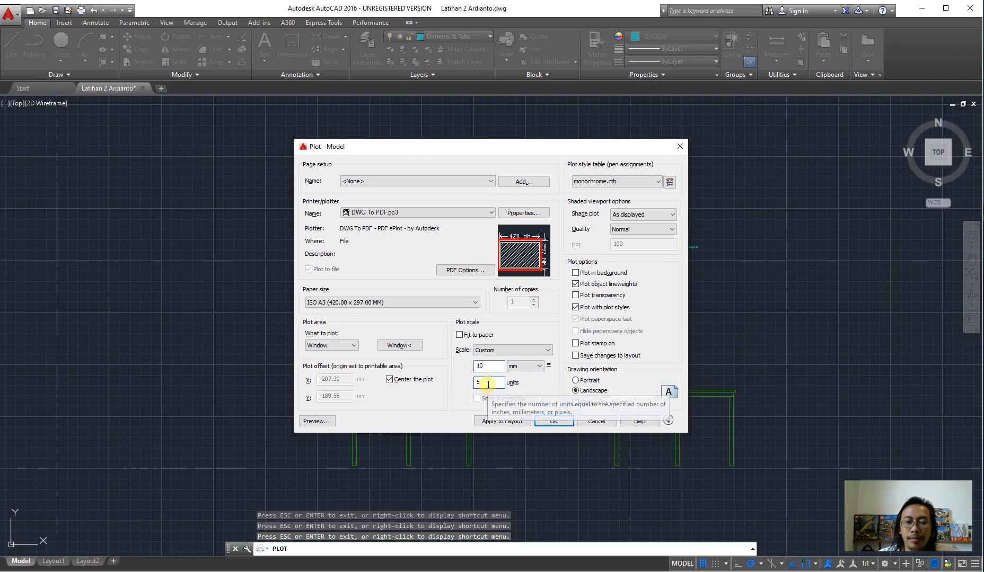
pyautogui.click(499, 349)
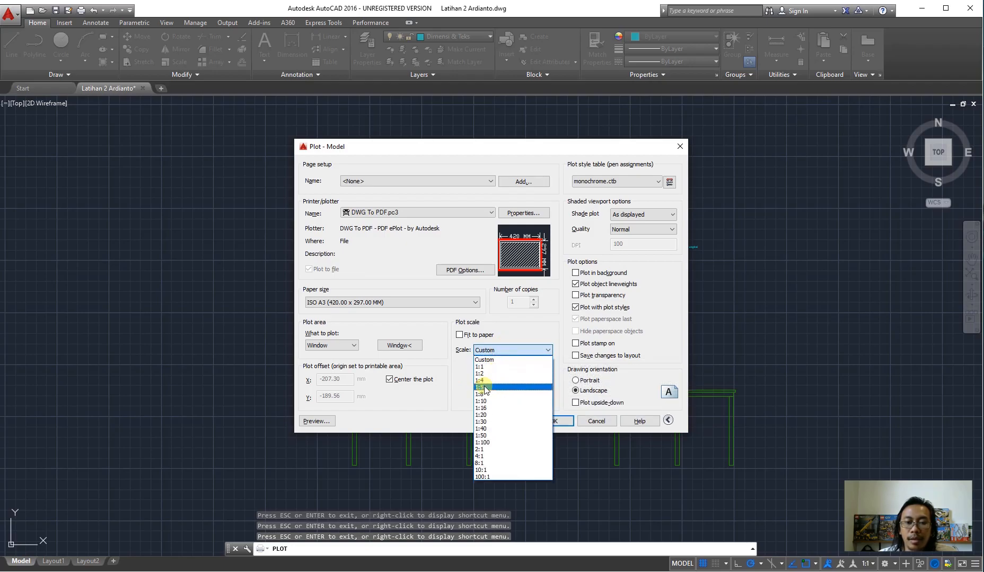
pyautogui.click(488, 388)
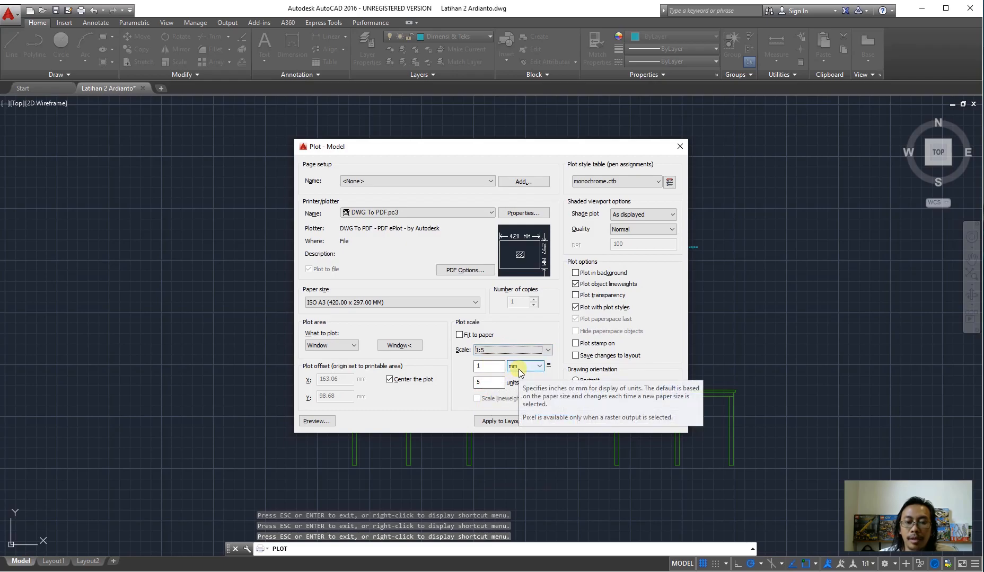
pyautogui.click(480, 367)
pyautogui.write('0')
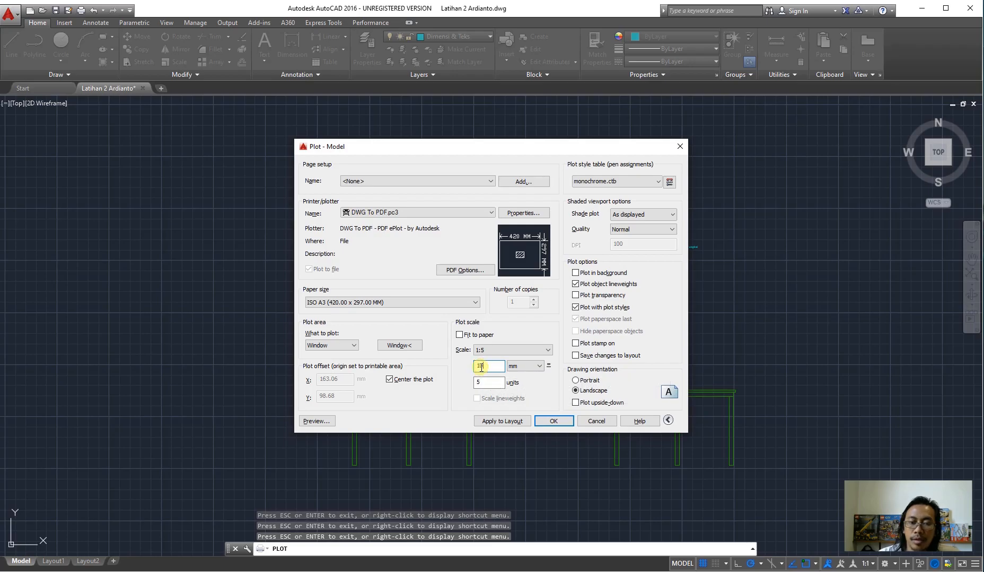
pyautogui.click(327, 422)
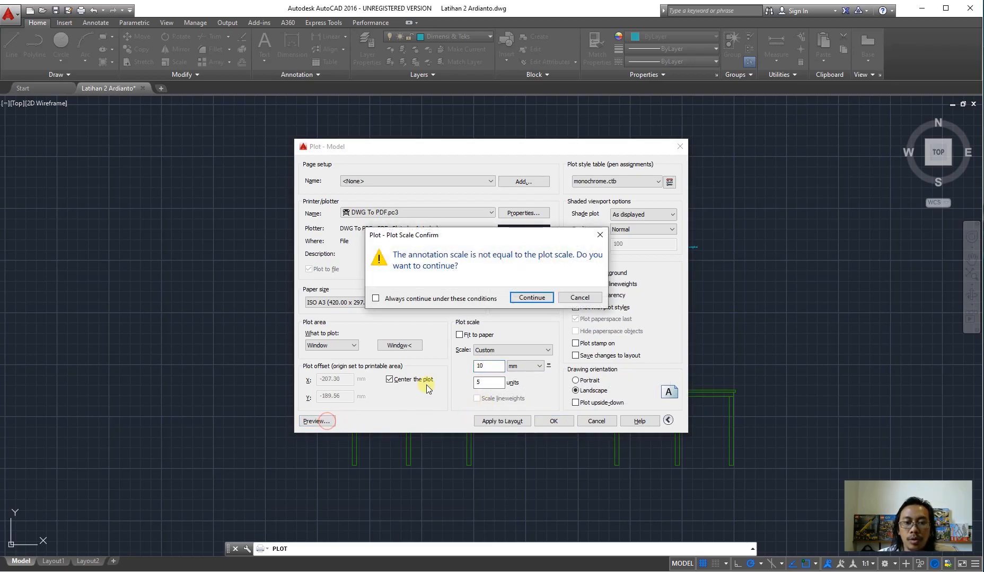
pyautogui.click(541, 295)
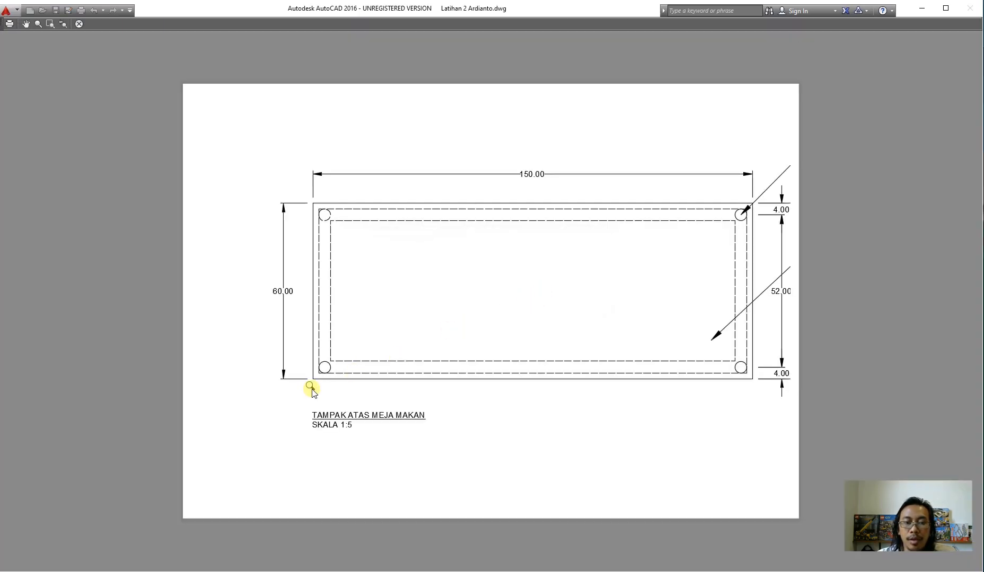
pyautogui.press('Escape')
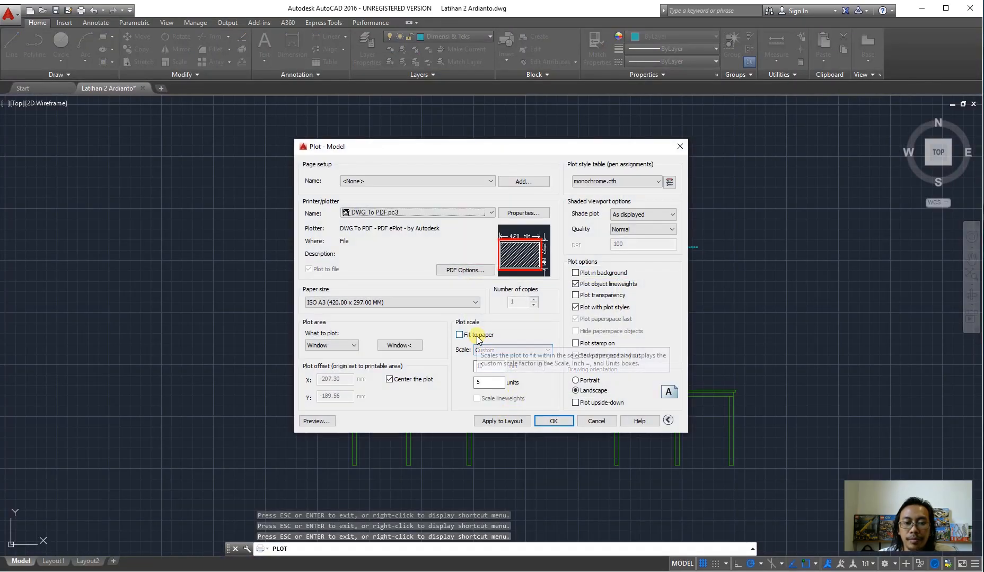
# Step: Reset the plot scale with Fit to paper, turn that option off again and enter a custom scale of 10 mm = 10 units
pyautogui.click(477, 337)
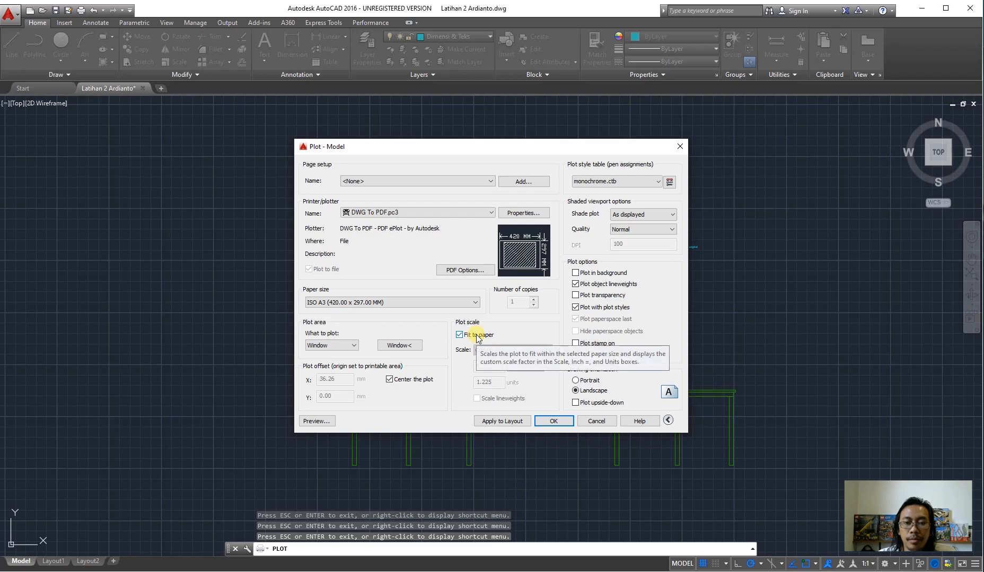
pyautogui.click(477, 335)
pyautogui.write('0')
pyautogui.doubleClick(478, 382)
pyautogui.write('10')
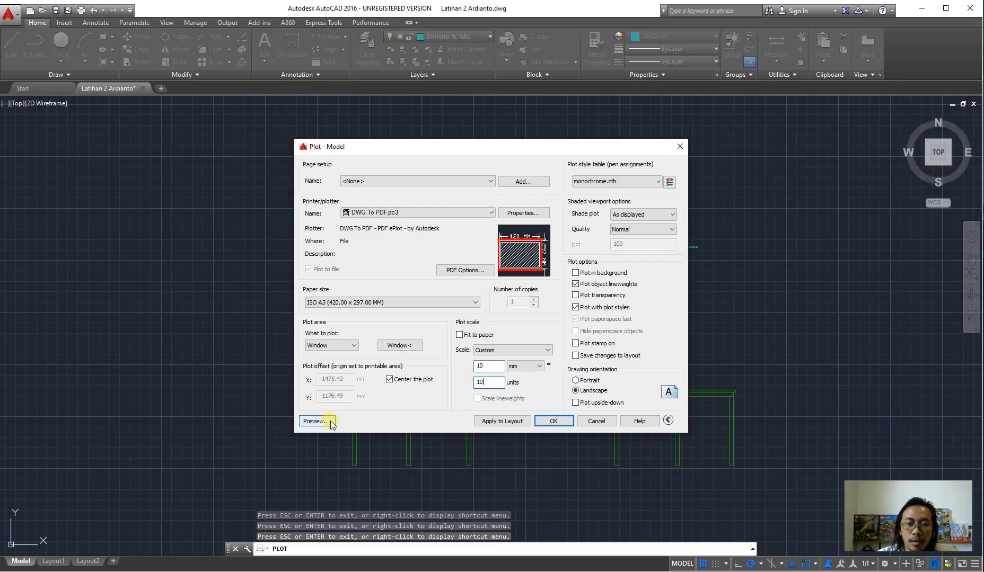